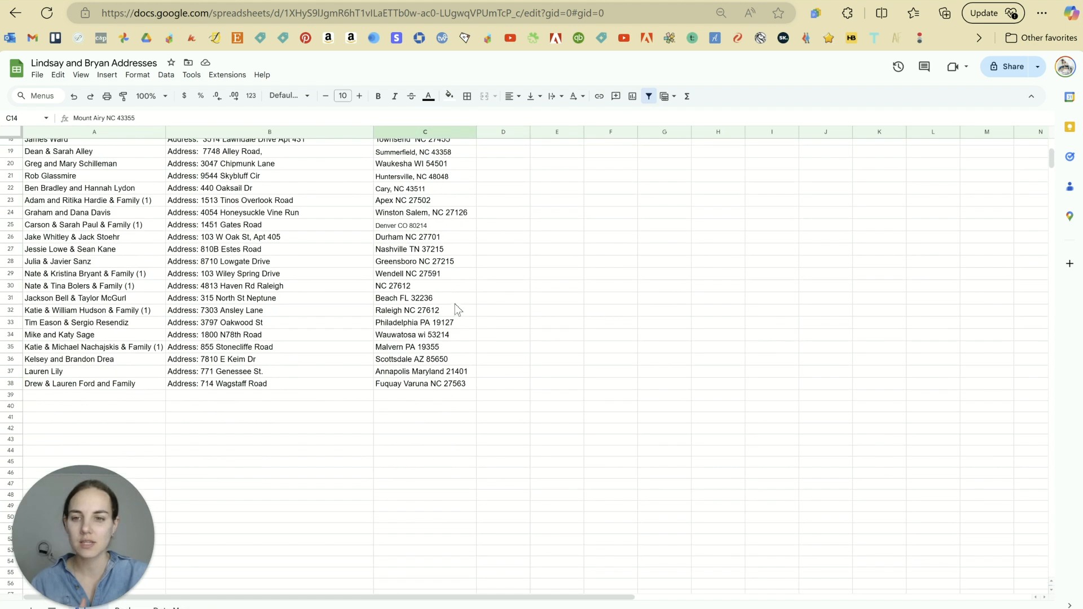
pyautogui.scroll(4, 455, 303)
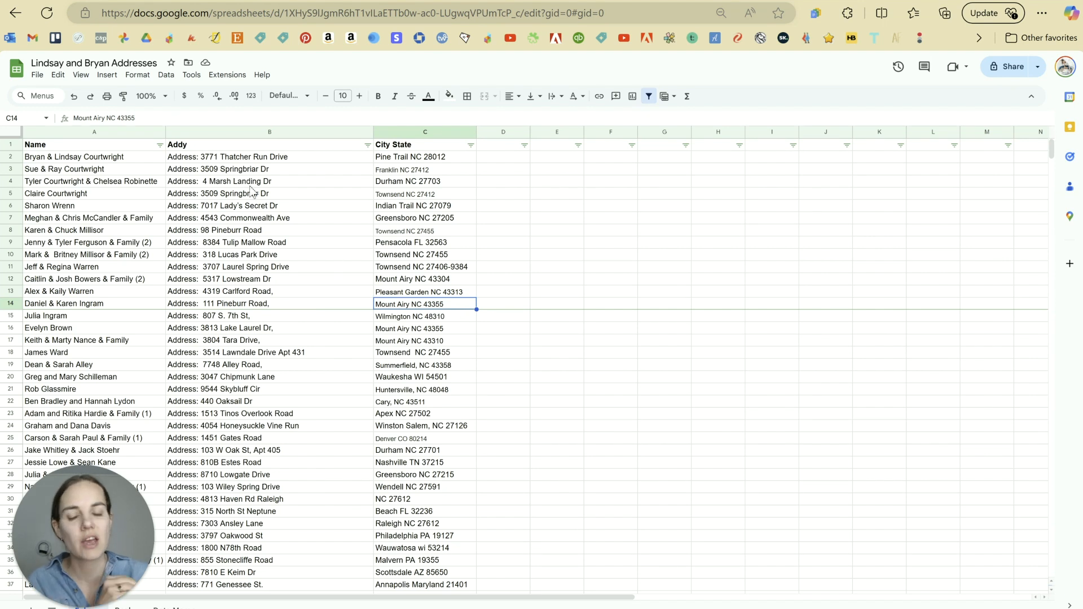
pyautogui.click(233, 146)
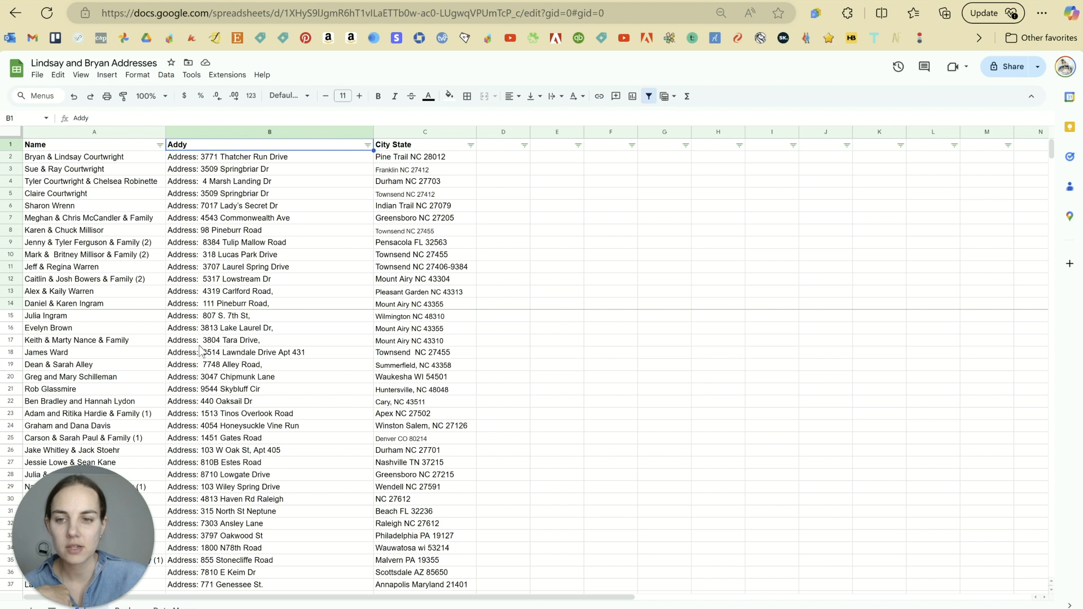
pyautogui.moveTo(252, 307); pyautogui.dragTo(258, 354)
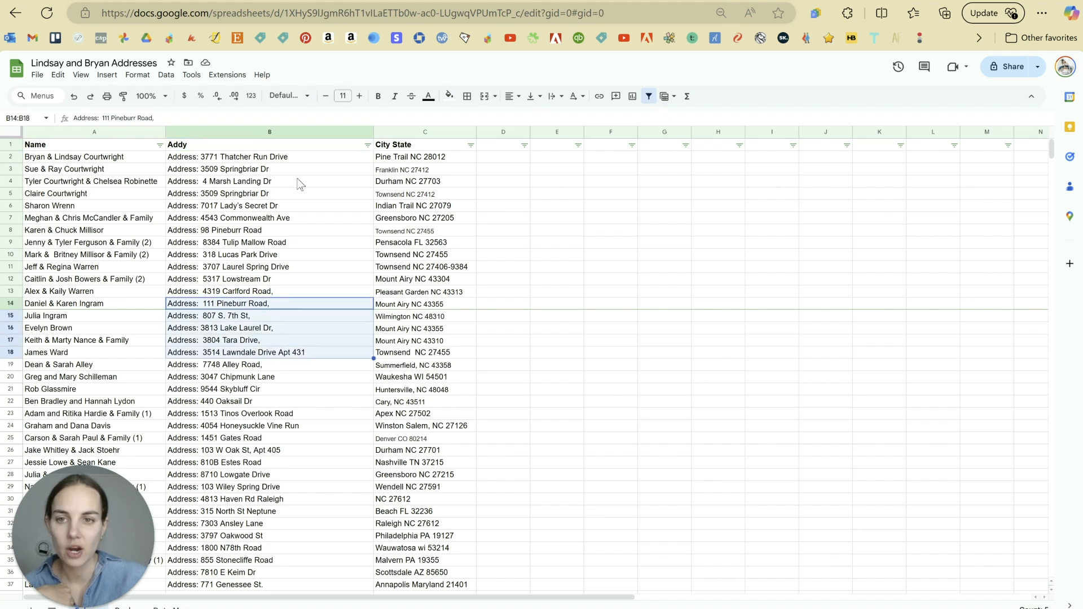
pyautogui.click(315, 157)
pyautogui.click(281, 171)
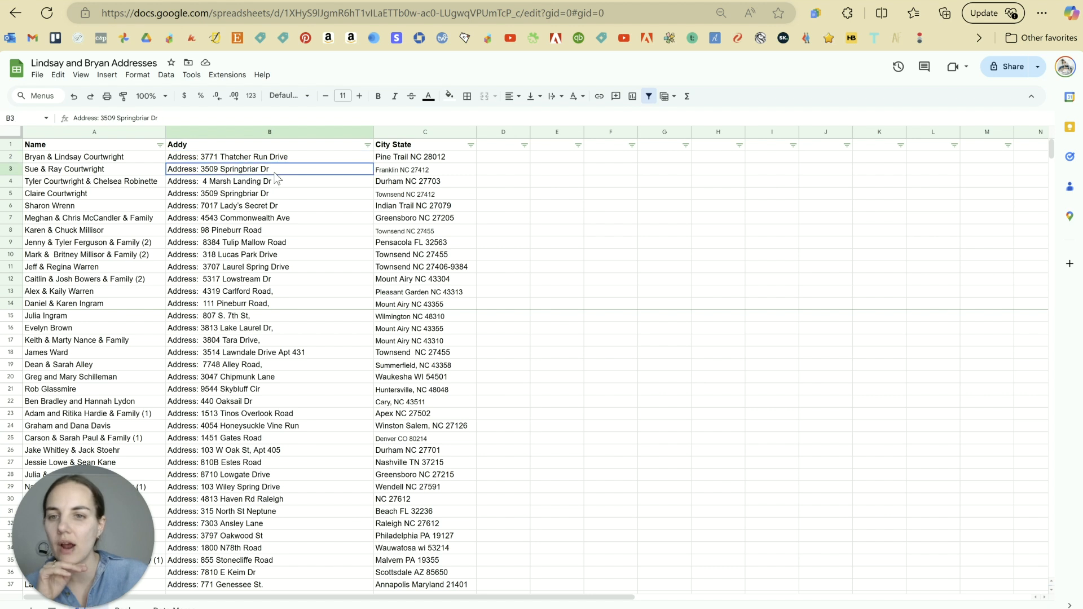
pyautogui.click(278, 355)
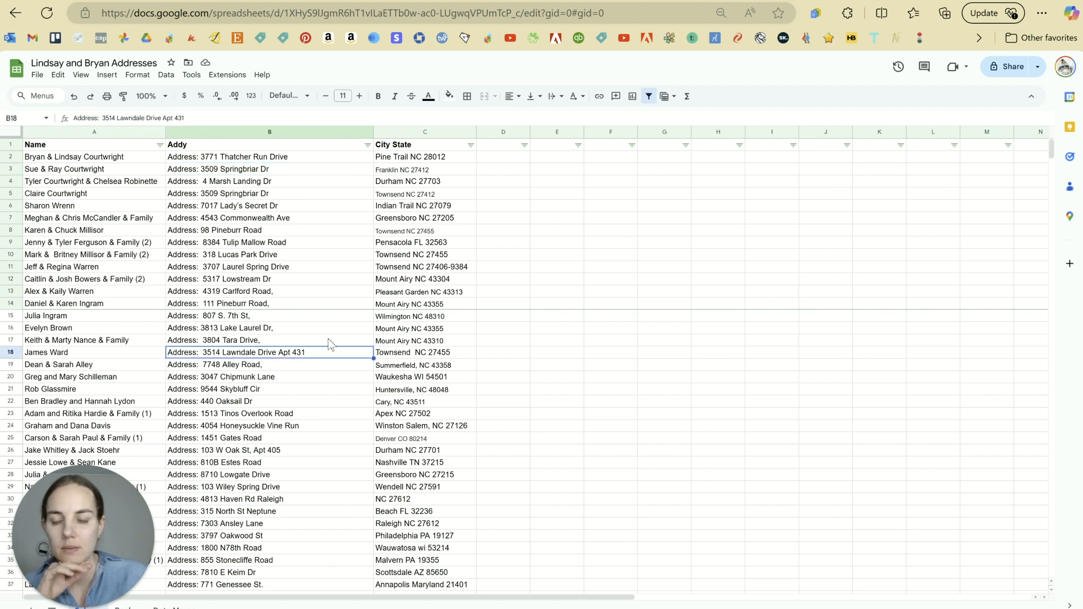
pyautogui.scroll(-2, 315, 363)
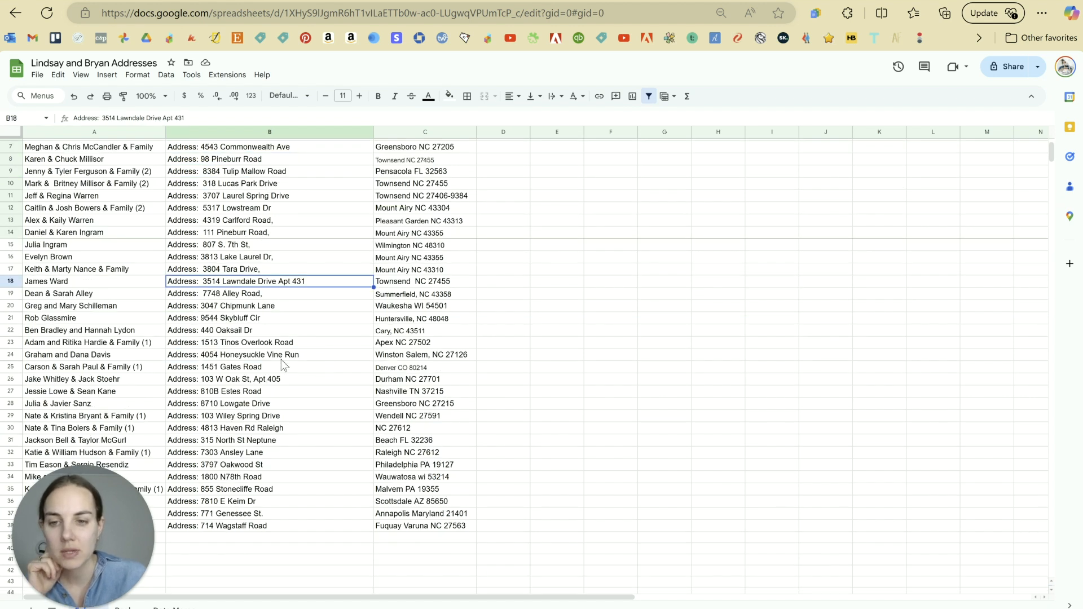
pyautogui.click(278, 380)
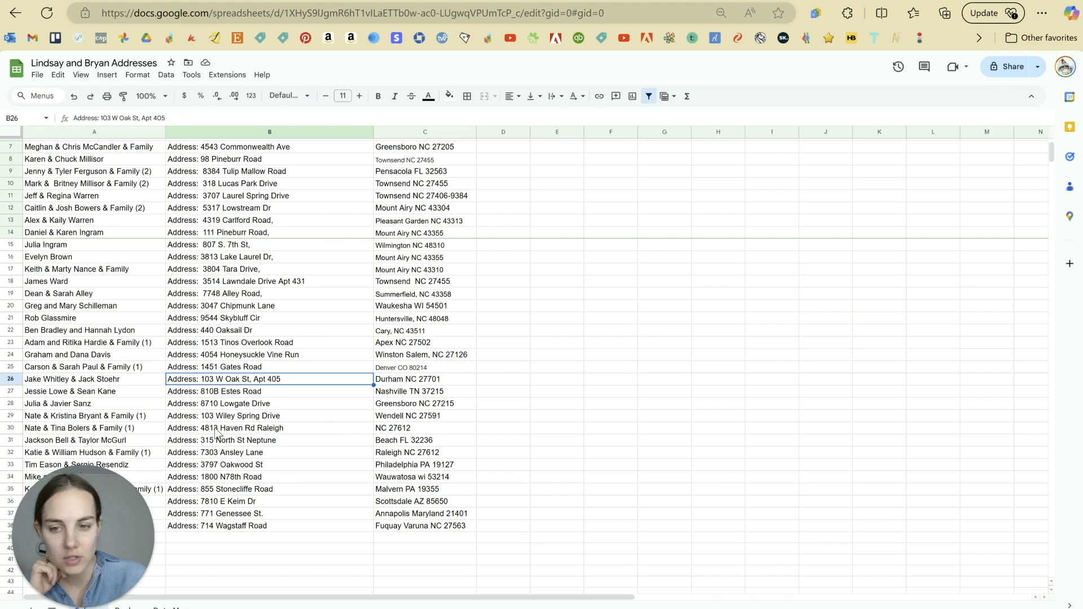
pyautogui.scroll(2, 335, 410)
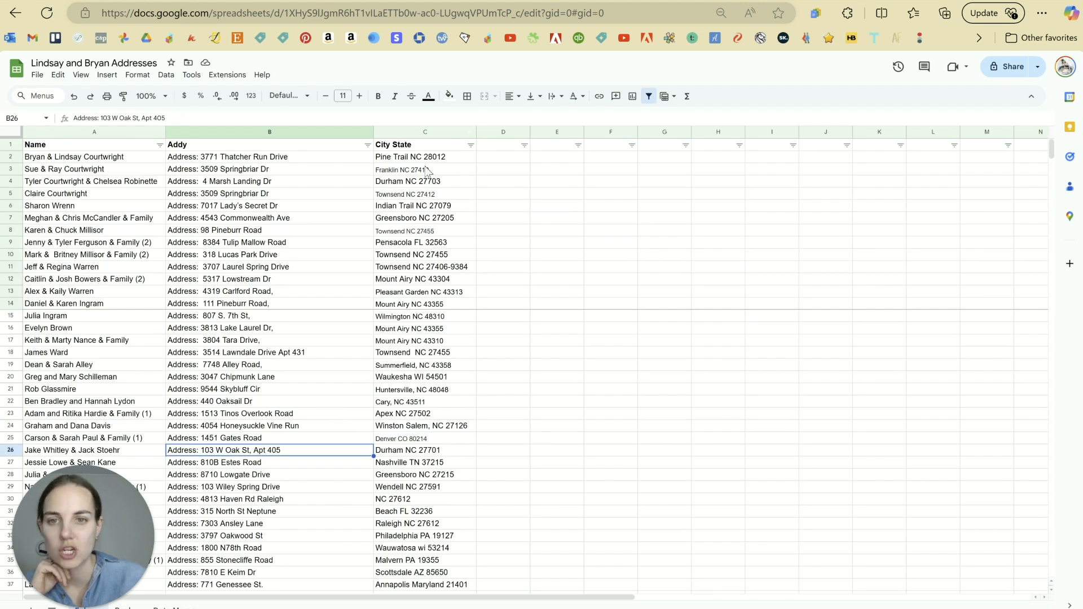
pyautogui.click(415, 133)
pyautogui.scroll(-2, 455, 367)
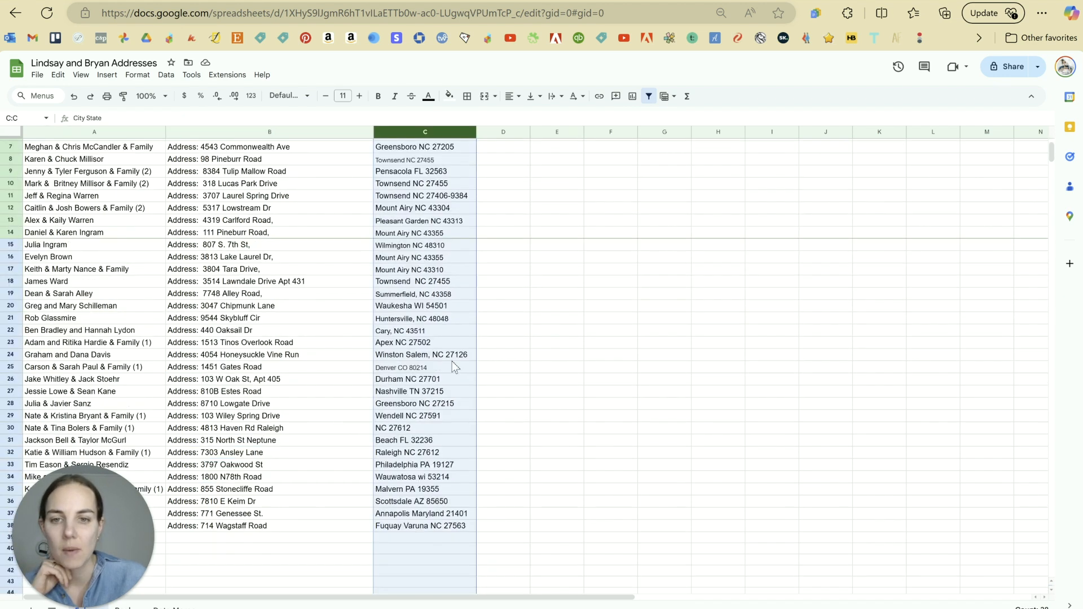
pyautogui.scroll(-4, 455, 368)
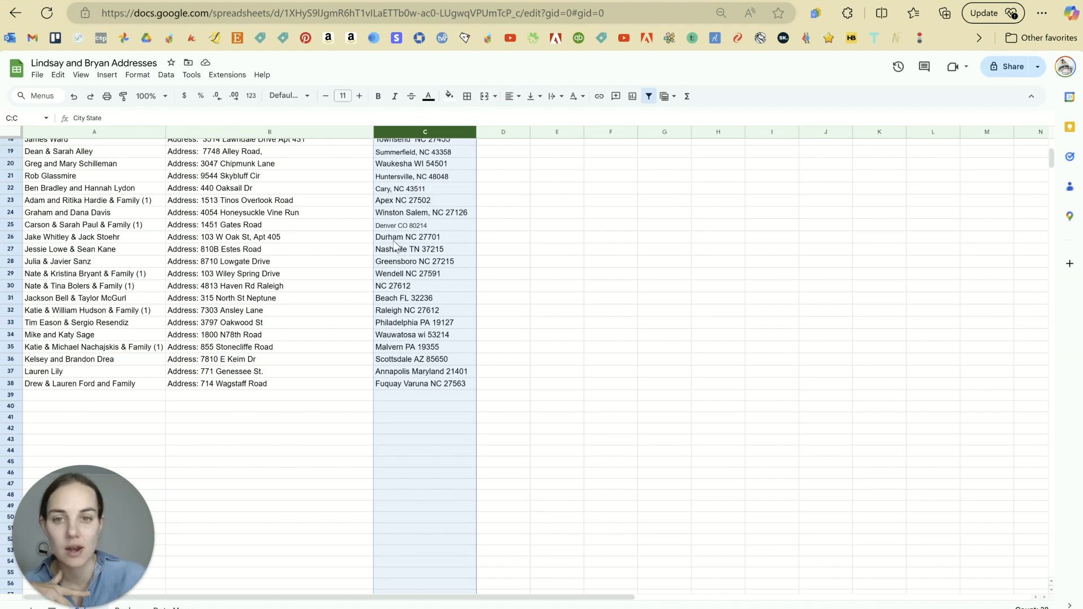
pyautogui.click(393, 204)
pyautogui.click(393, 192)
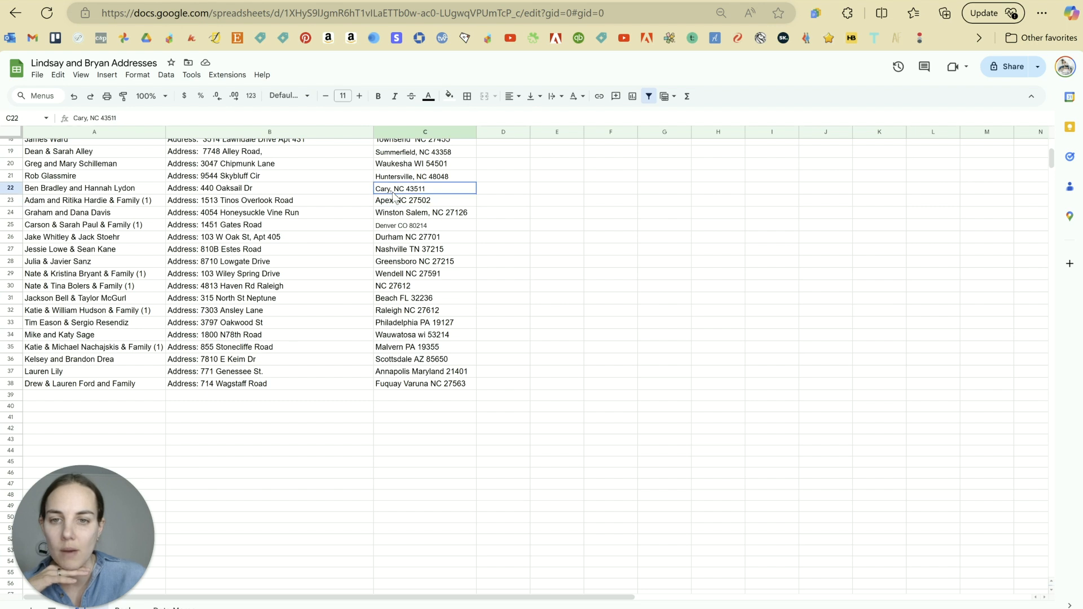
pyautogui.click(394, 204)
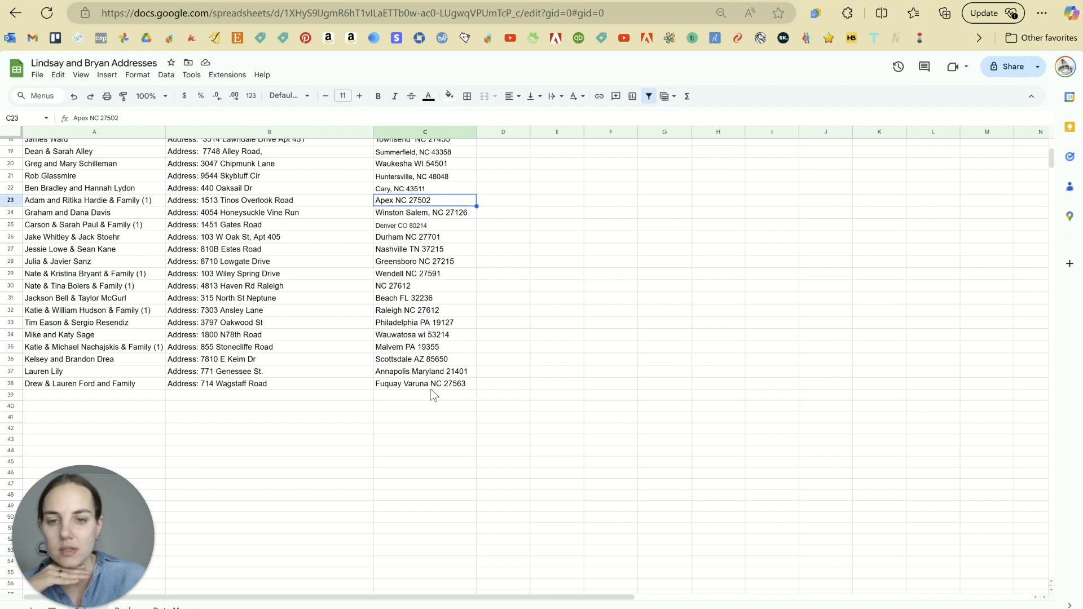
pyautogui.scroll(5, 447, 367)
pyautogui.scroll(-3, 448, 368)
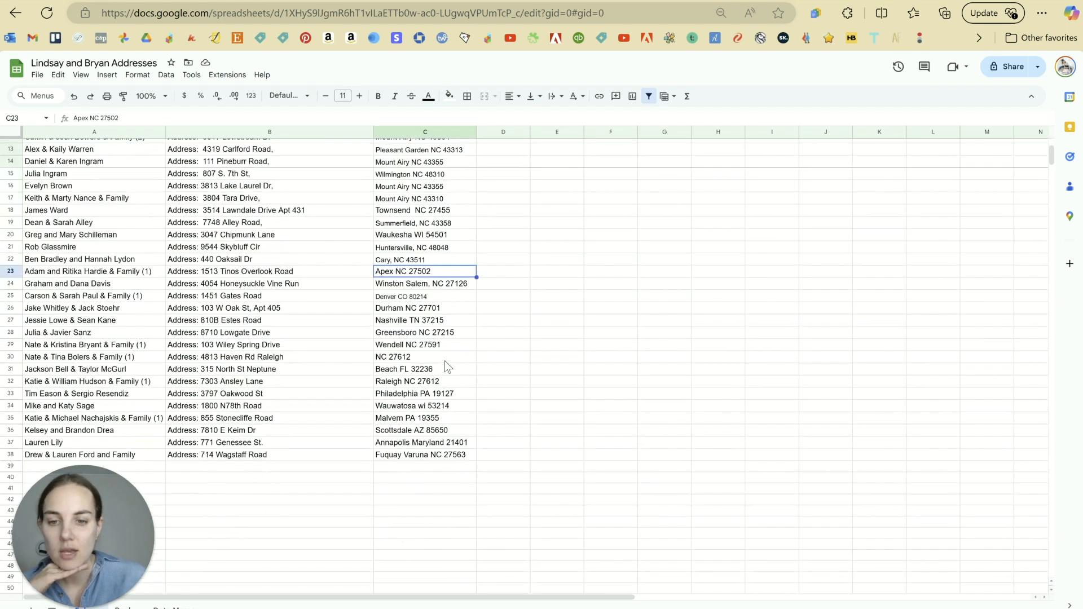
# Step: Move 'Raleigh' out of the Haven Rd street address so C30 reads 'Raleigh NC 27612'
pyautogui.doubleClick(278, 357)
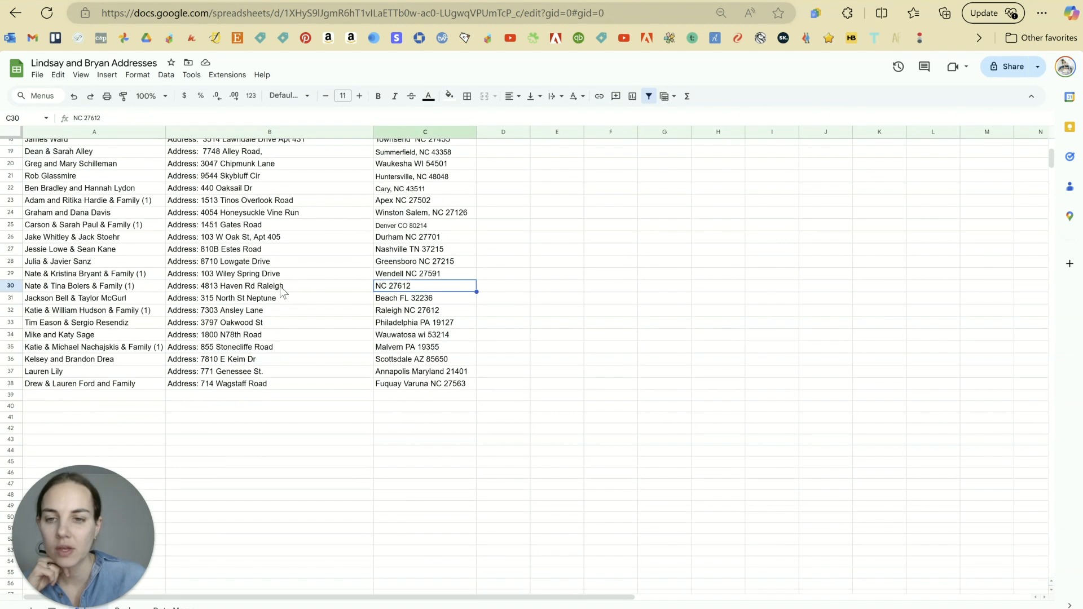
pyautogui.click(281, 288)
pyautogui.doubleClick(273, 288)
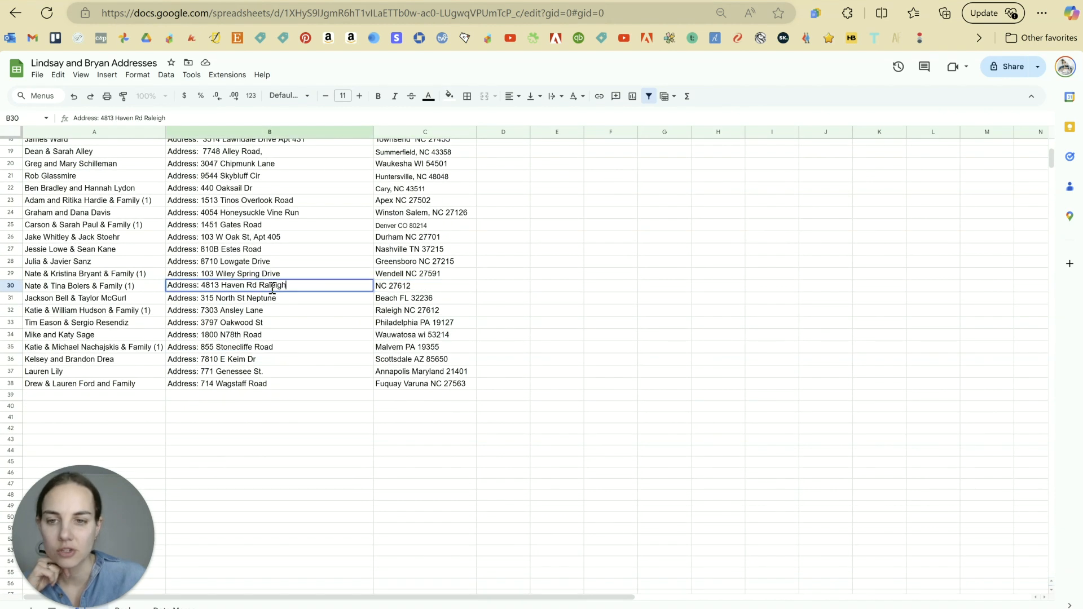
pyautogui.doubleClick(260, 288)
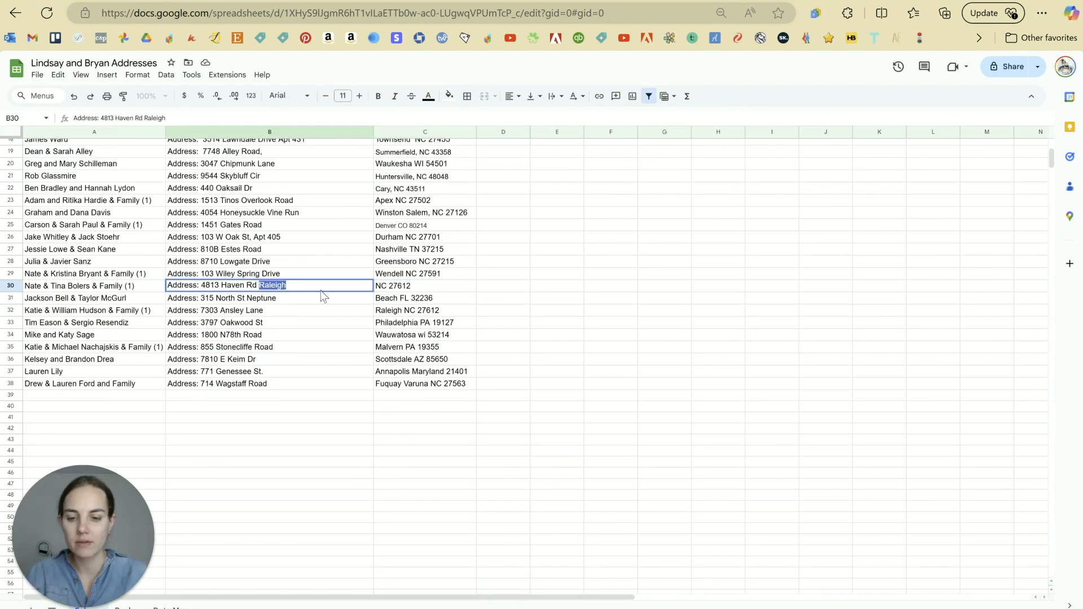
pyautogui.press('BackSpace')
pyautogui.click(392, 291)
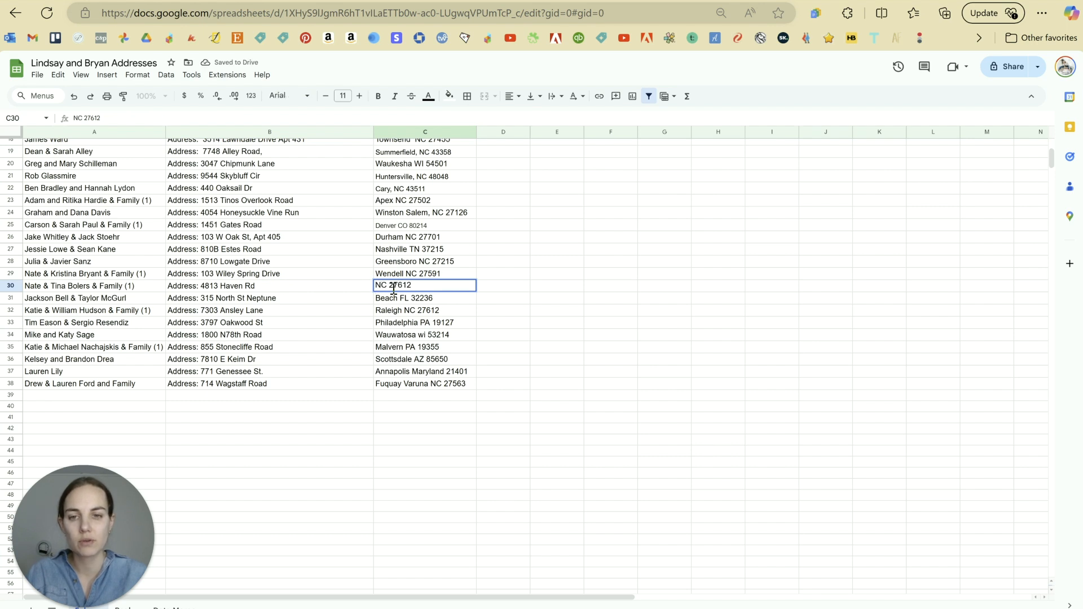
pyautogui.write('Raleigh')
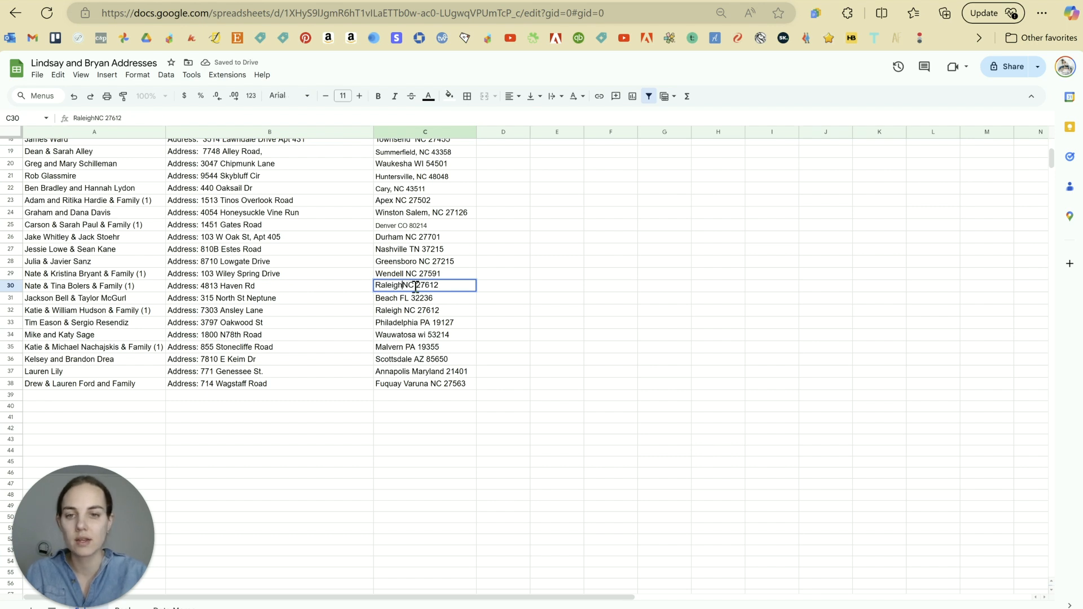
pyautogui.click(619, 311)
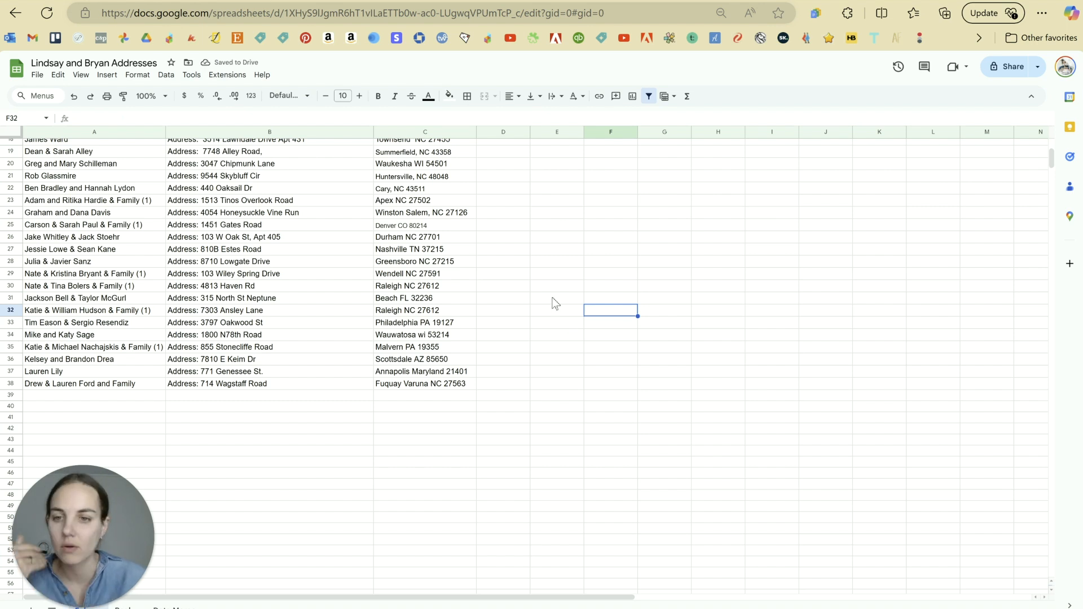
# Step: Review the address list and select the whole Name column
pyautogui.scroll(3, 383, 392)
pyautogui.scroll(2, 381, 391)
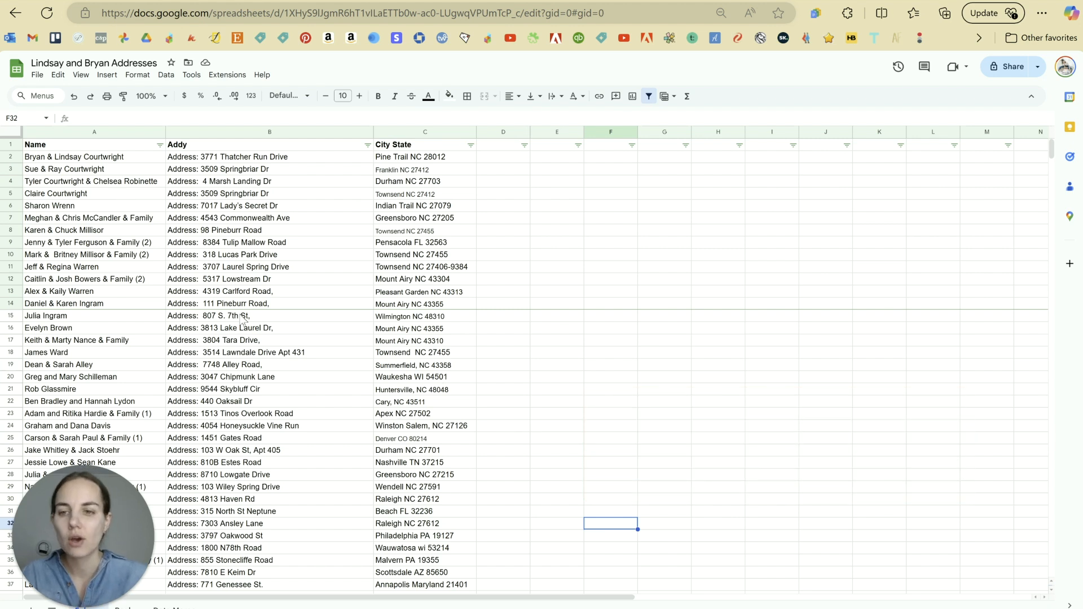
pyautogui.scroll(-2, 242, 319)
pyautogui.scroll(-2, 242, 319)
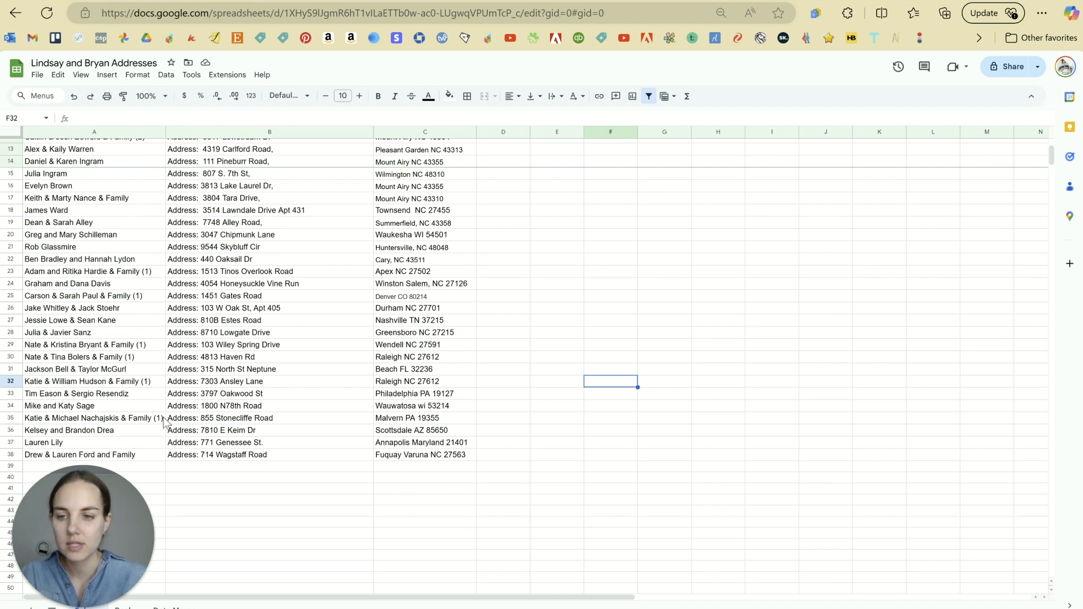
pyautogui.scroll(4, 164, 429)
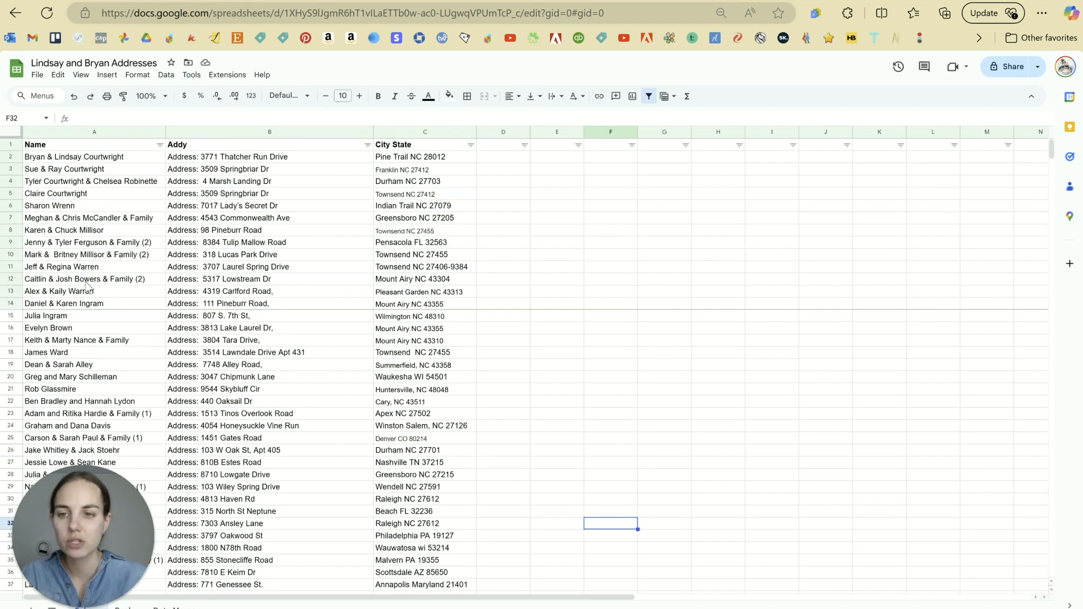
pyautogui.click(90, 132)
# Step: Use Find and replace to remove every '(2)' suffix from the names
pyautogui.hotkey('ctrl', 'f')
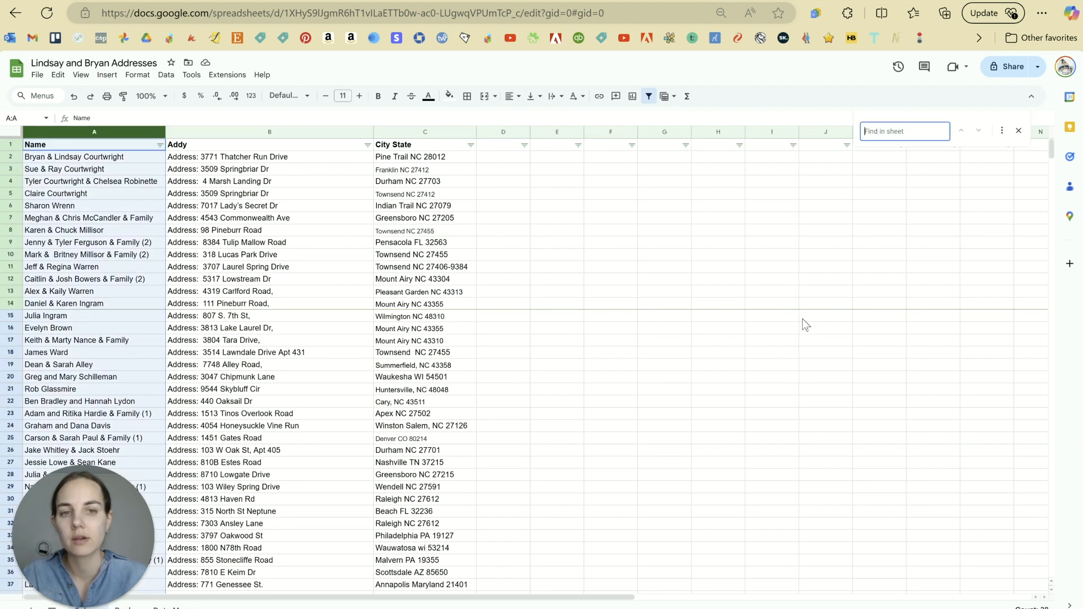
pyautogui.click(998, 136)
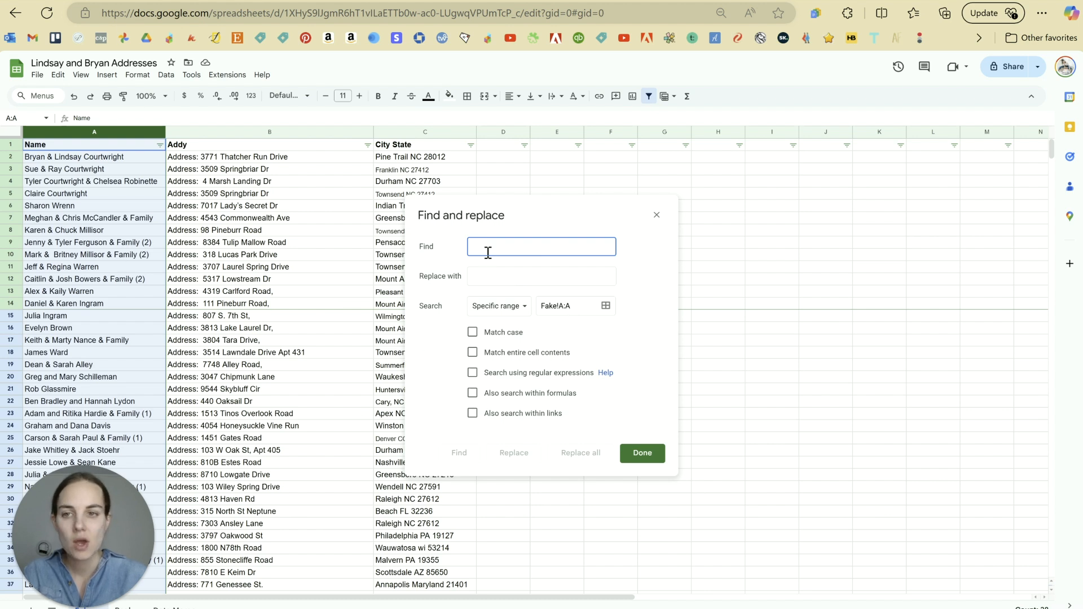
pyautogui.write('(2')
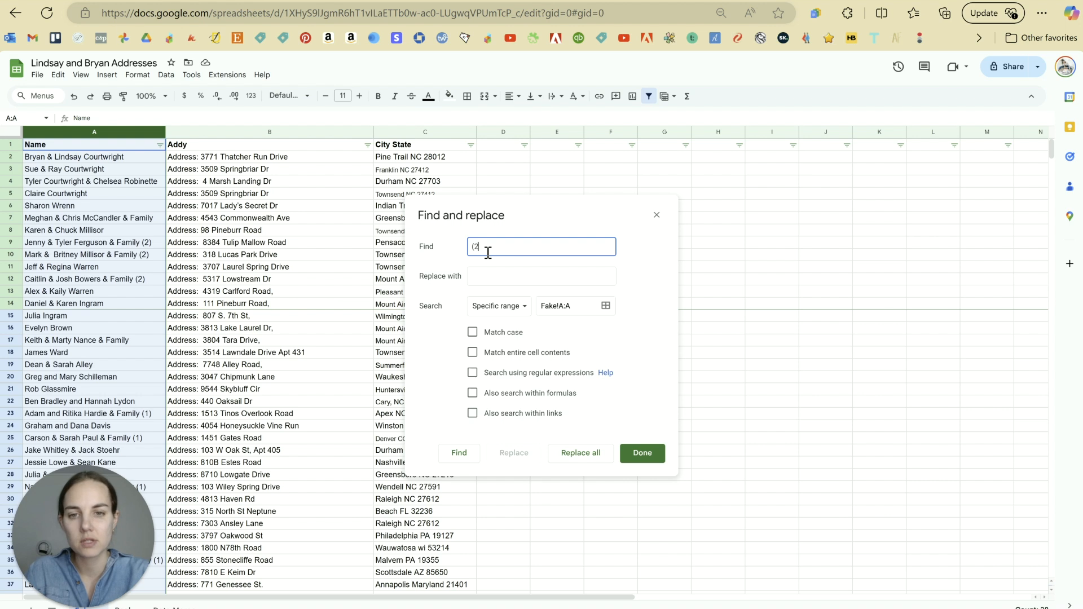
pyautogui.click(488, 279)
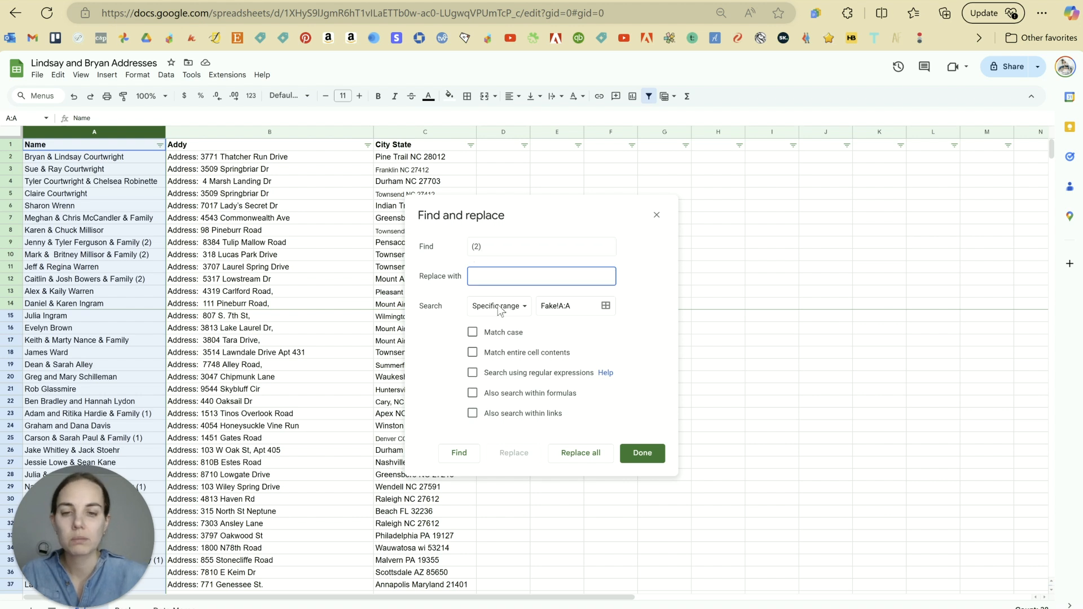
pyautogui.click(581, 453)
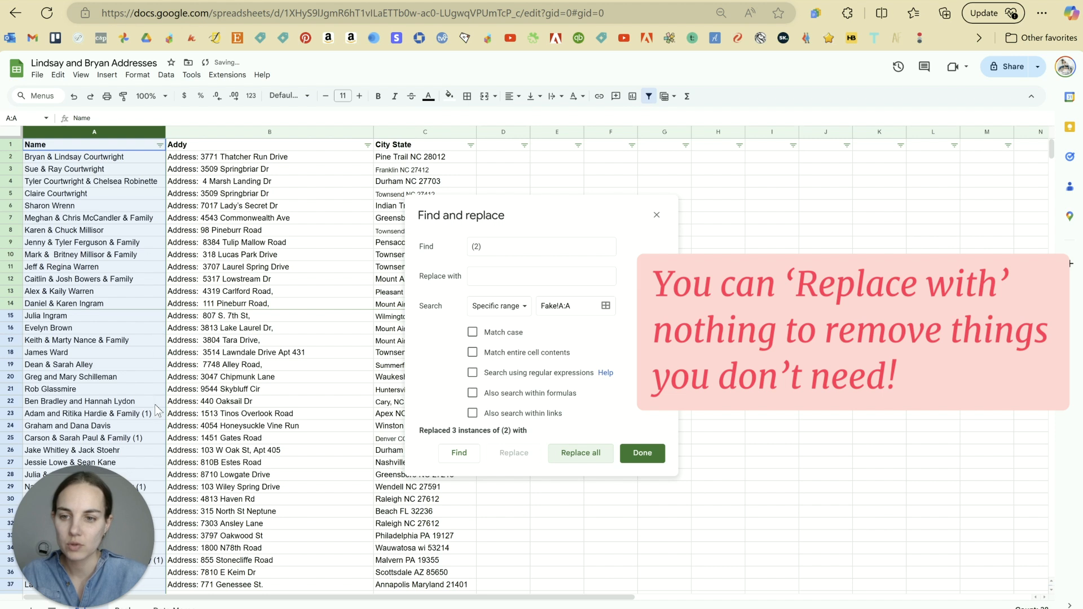
# Step: Remove every '(1)' suffix from the names, then select the whole Addy column
pyautogui.click(482, 248)
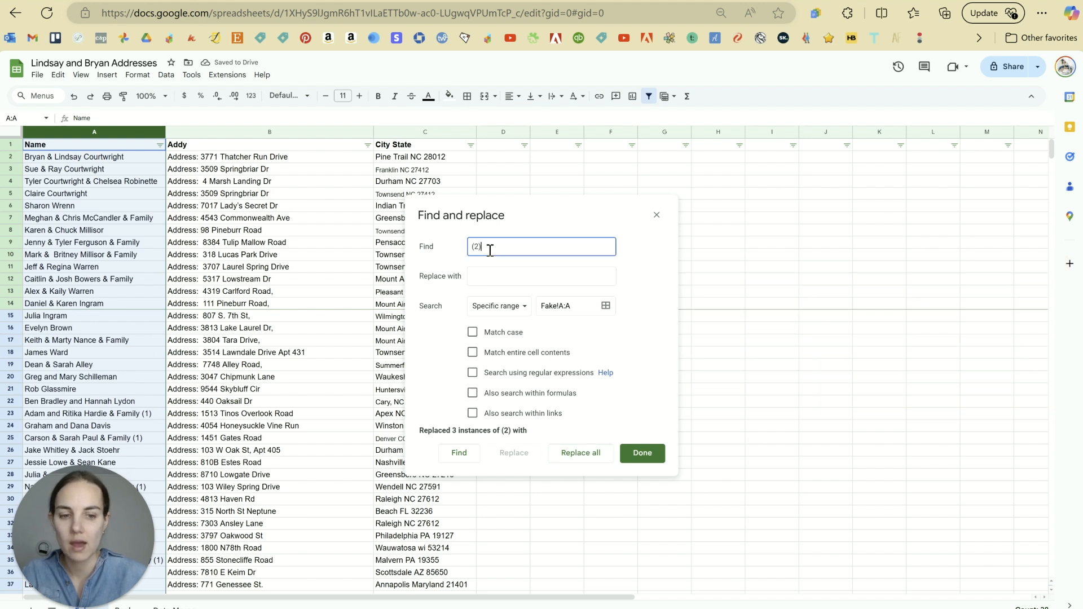
pyautogui.click(580, 460)
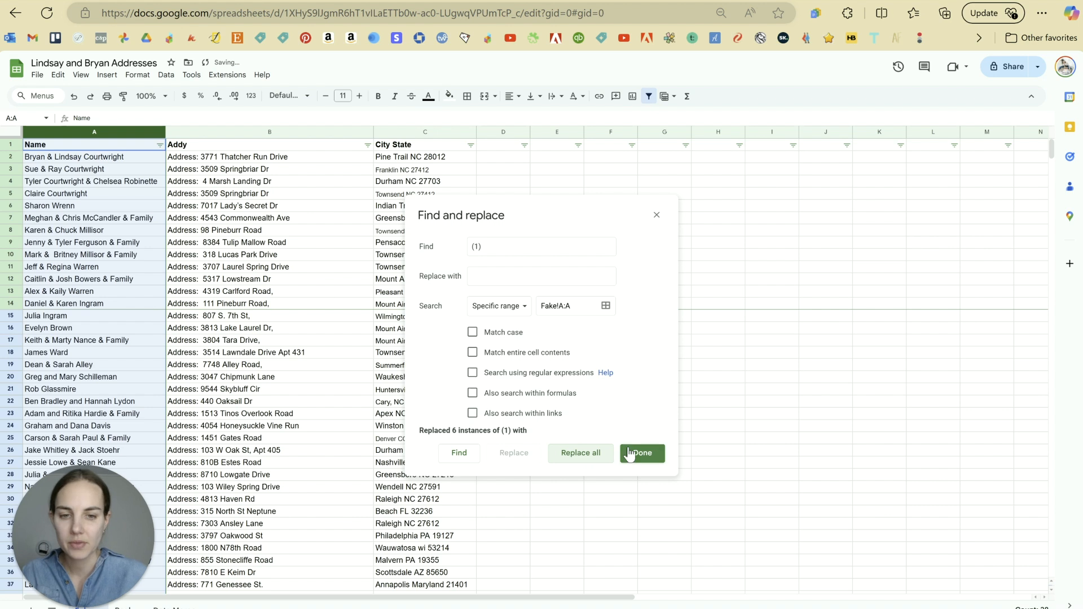
pyautogui.click(640, 453)
pyautogui.click(324, 366)
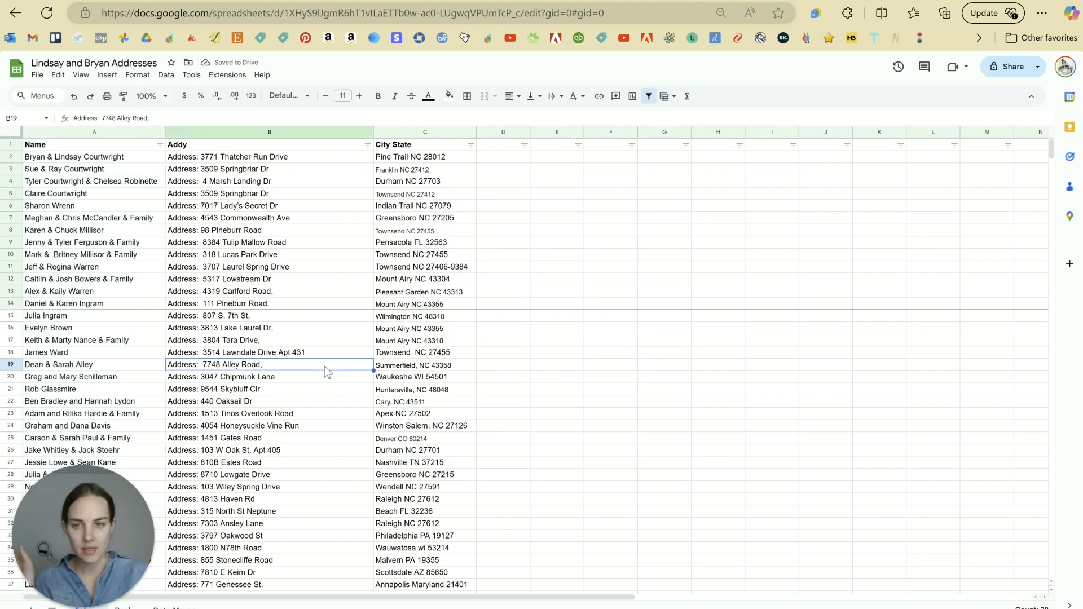
pyautogui.click(275, 133)
# Step: Try replacing 'Address' with nothing in the Addy column, then undo that attempt
pyautogui.hotkey('ctrl', 'f')
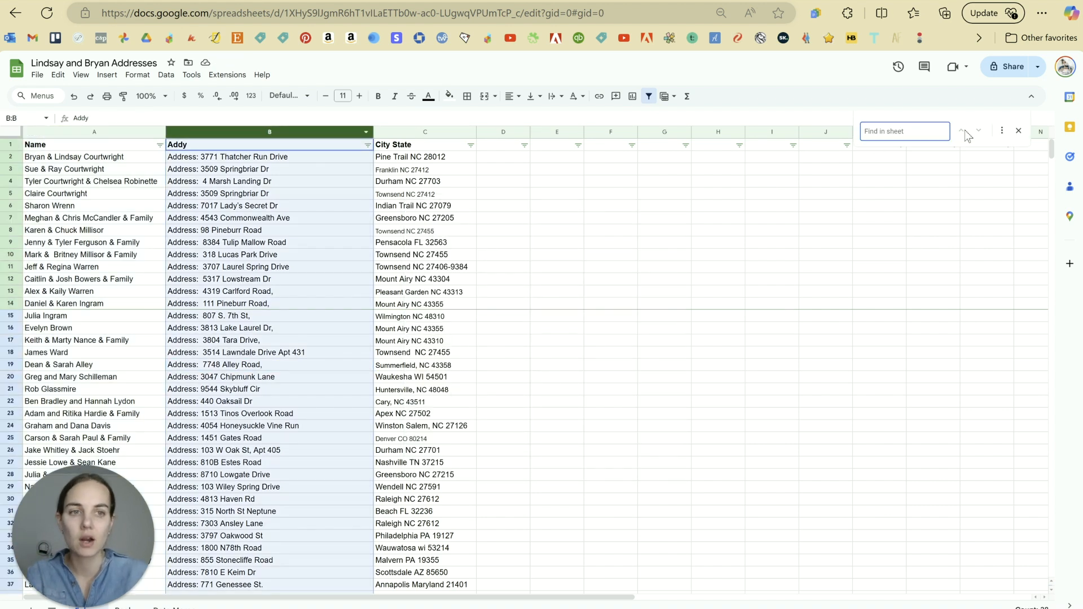
pyautogui.click(1006, 142)
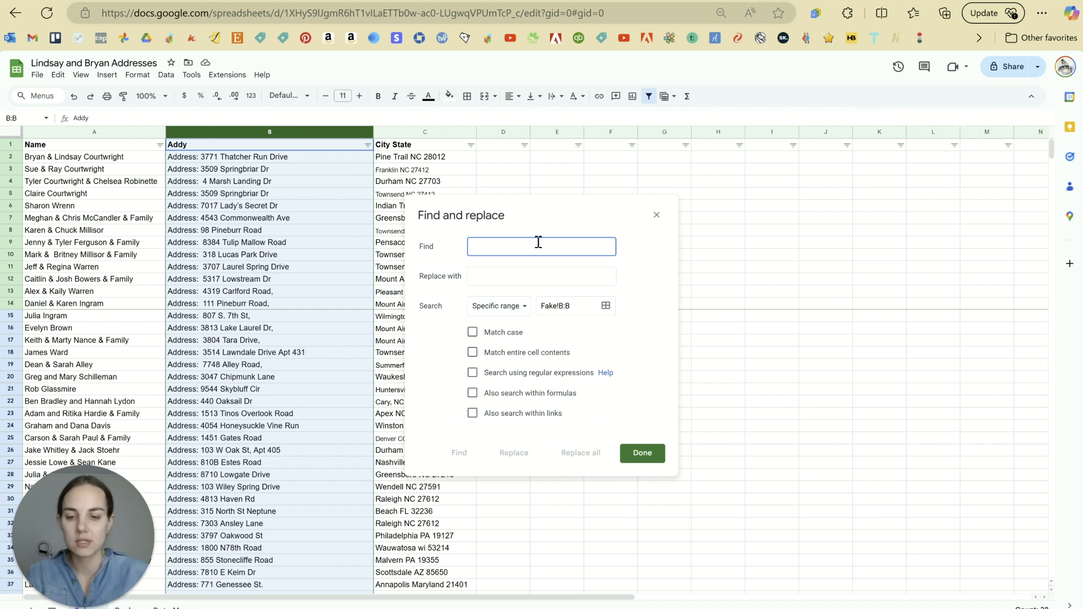
pyautogui.write('Address:')
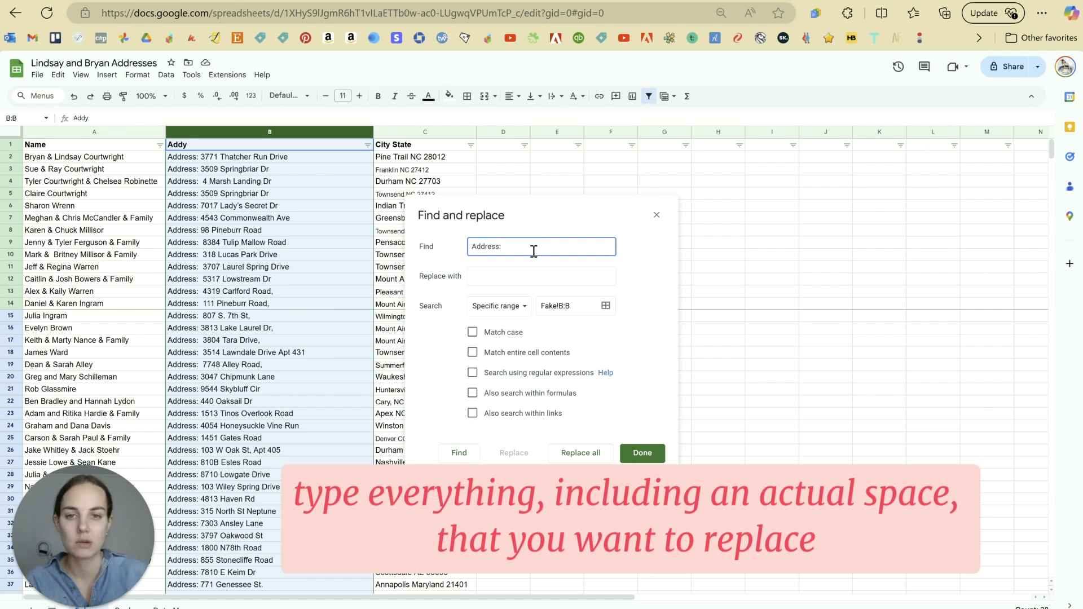
pyautogui.click(529, 277)
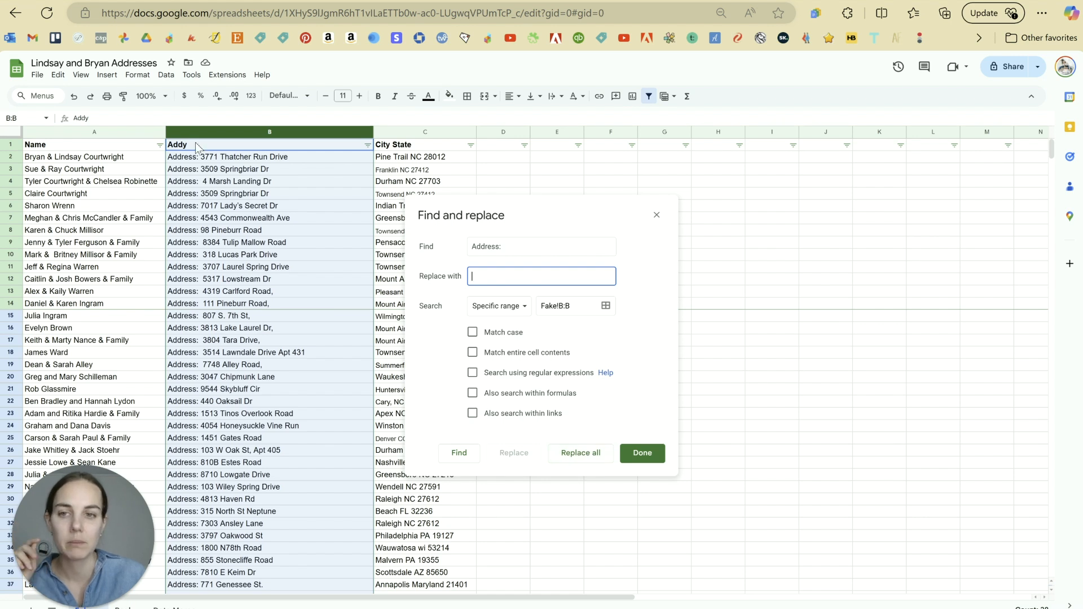
pyautogui.click(580, 460)
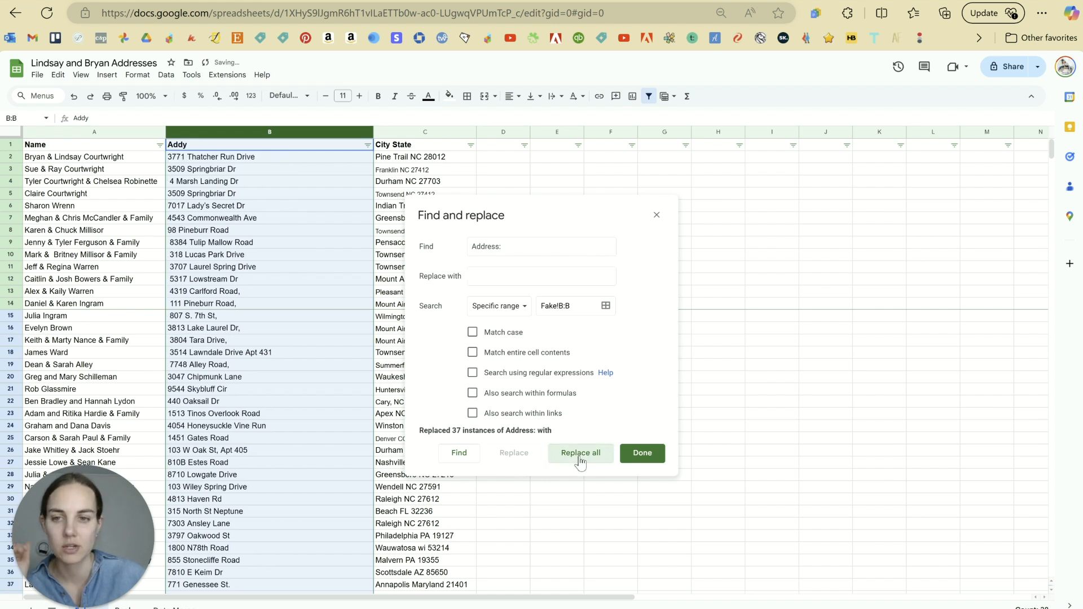
pyautogui.click(525, 247)
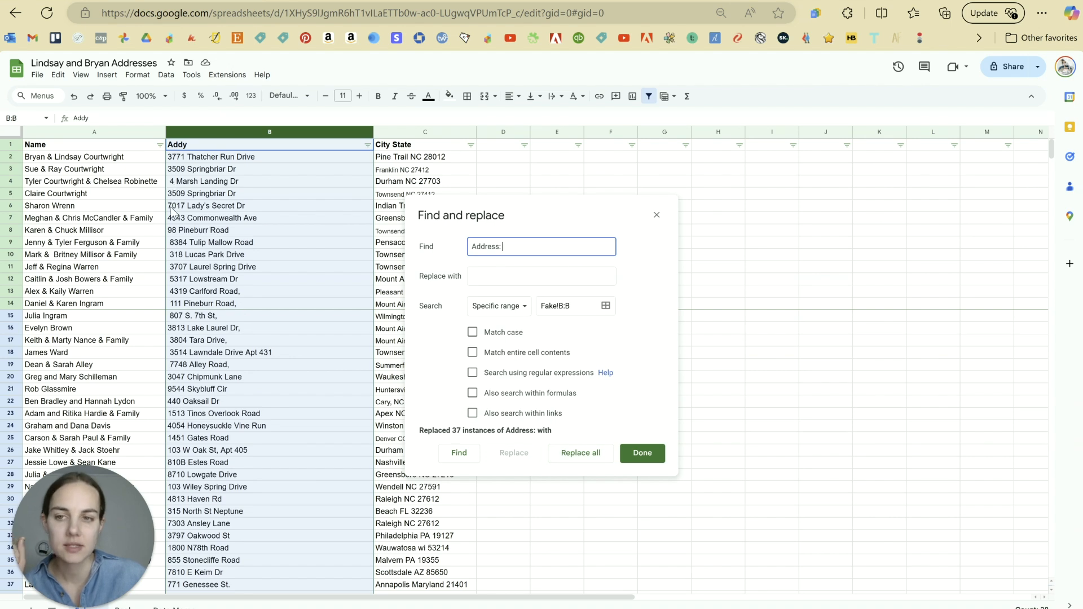
pyautogui.hotkey('ctrl', 'z')
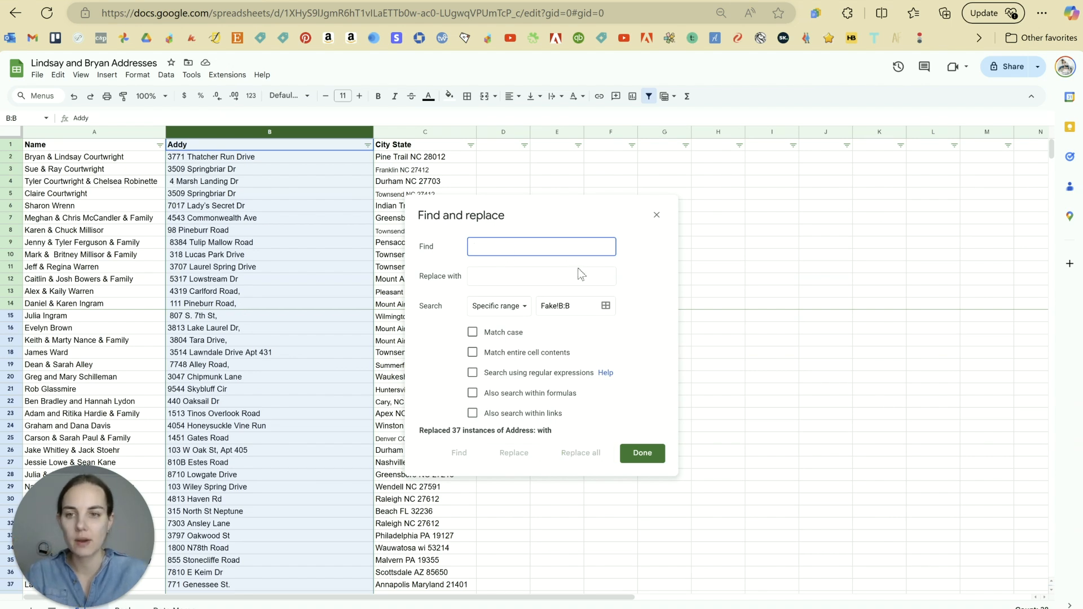
pyautogui.click(643, 454)
pyautogui.hotkey('ctrl', 'z')
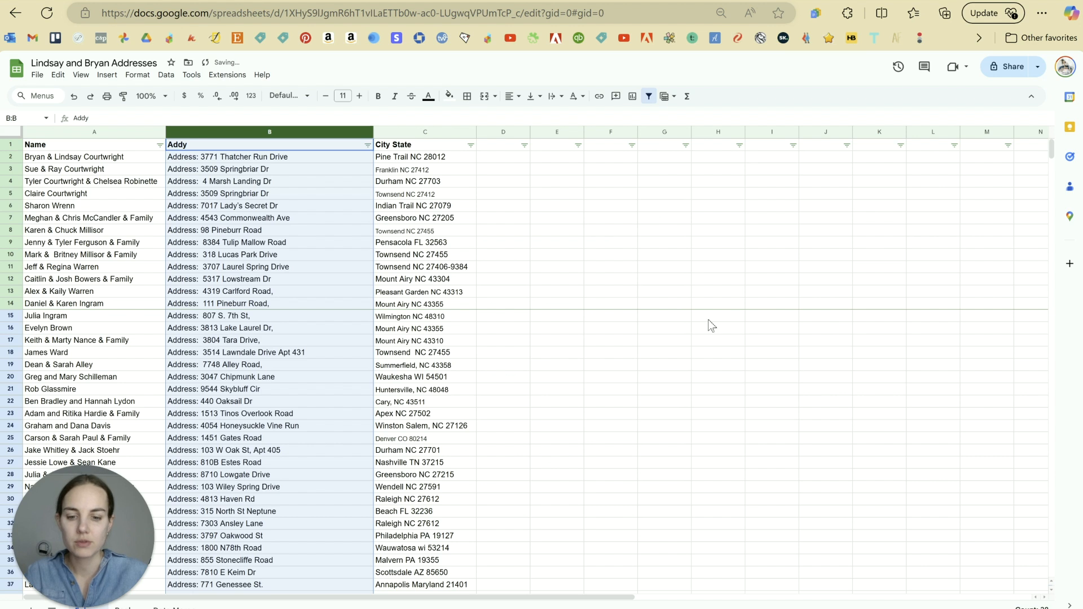
# Step: Remove the 'Address:' prefix with its double- and single-space variants, clearing 26 instances
pyautogui.hotkey('ctrl', 'f')
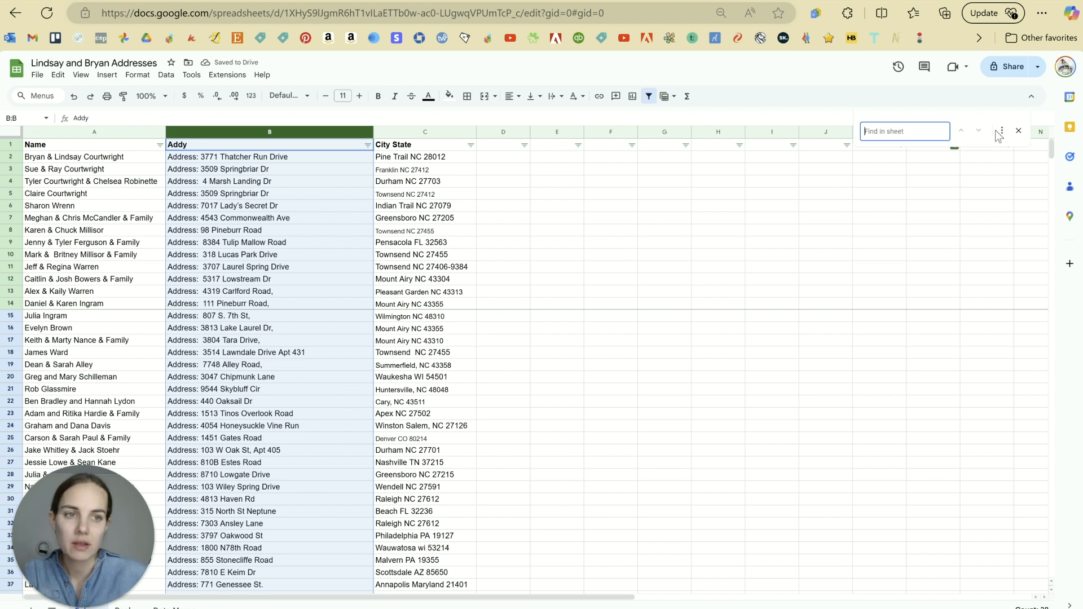
pyautogui.click(1002, 132)
pyautogui.write('Address:')
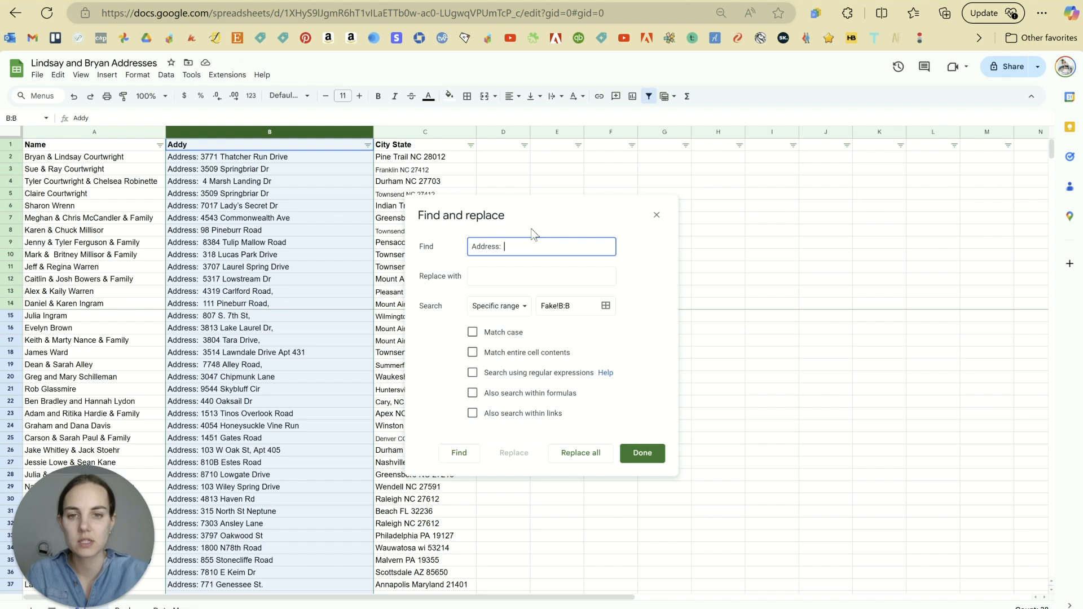
pyautogui.click(508, 277)
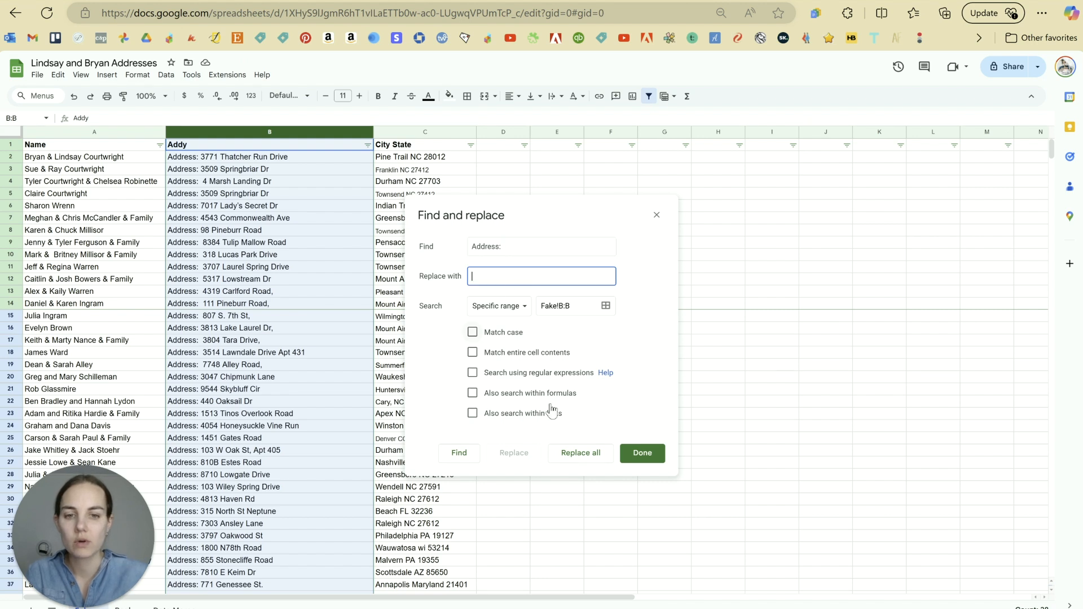
pyautogui.click(589, 454)
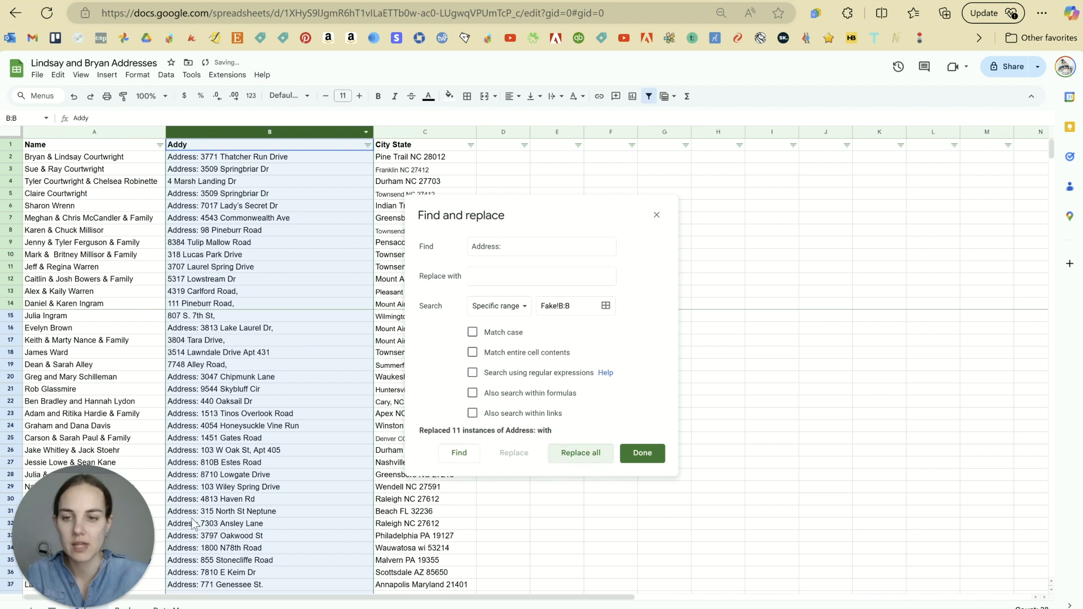
pyautogui.click(534, 249)
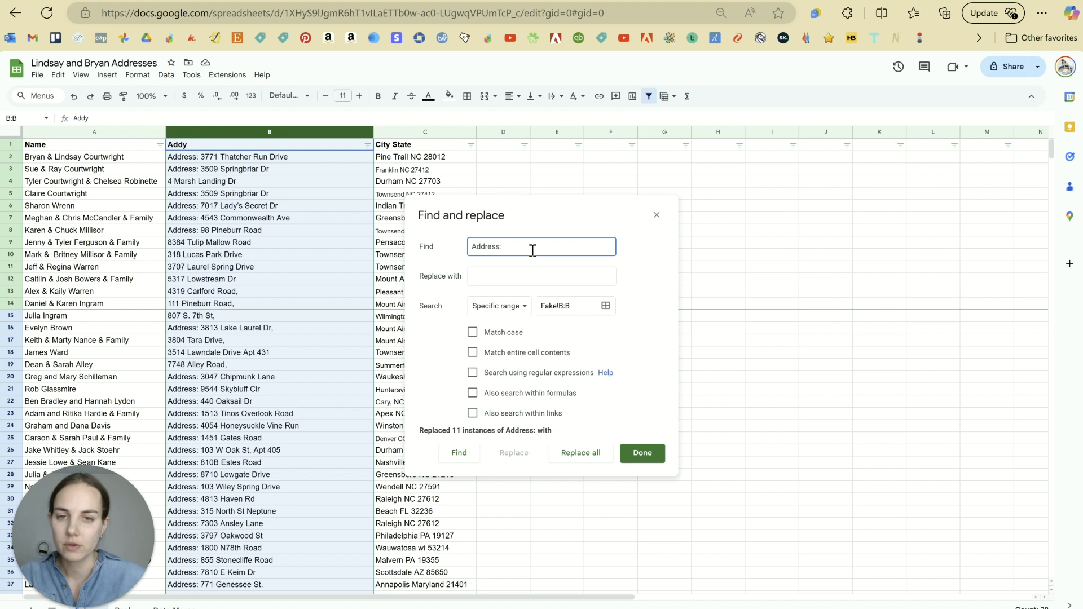
pyautogui.click(575, 454)
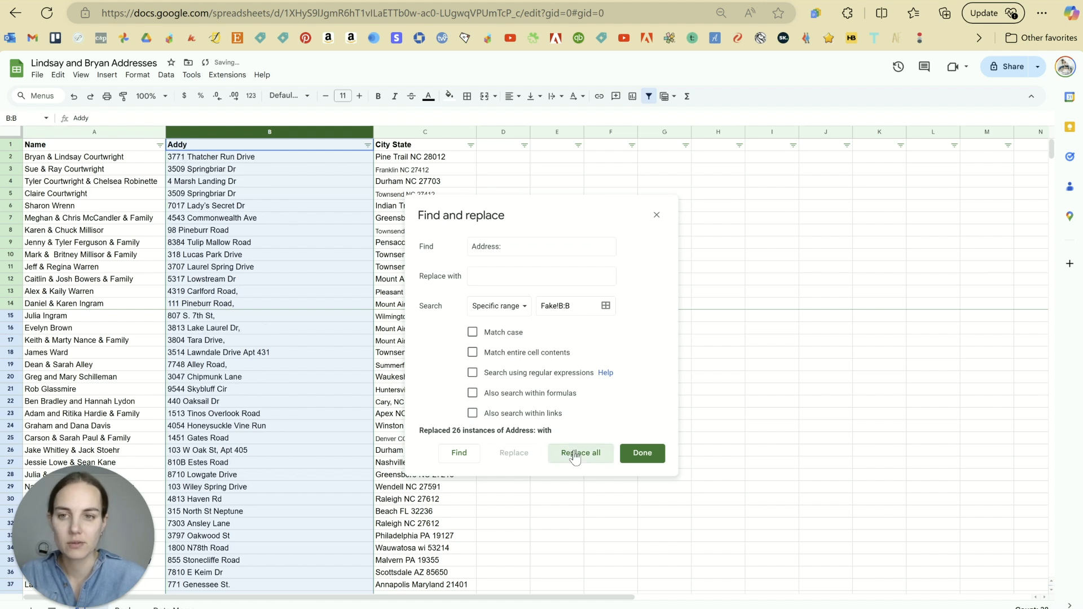
pyautogui.click(646, 459)
# Step: Check the cleaned address in B12 and reselect the Addy column for another search
pyautogui.scroll(-4, 299, 422)
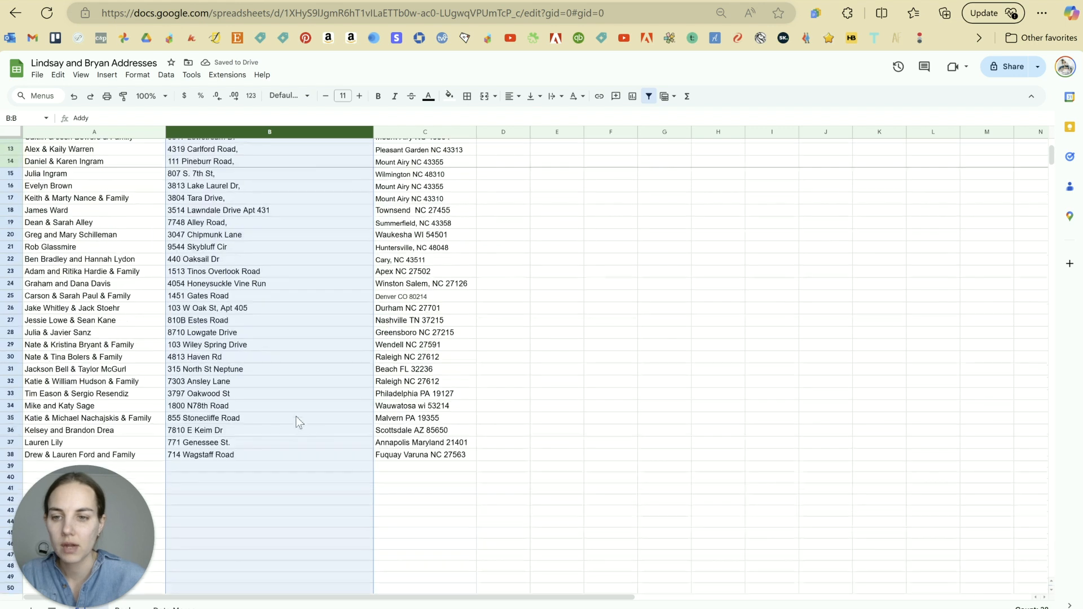
pyautogui.scroll(4, 296, 420)
pyautogui.click(264, 282)
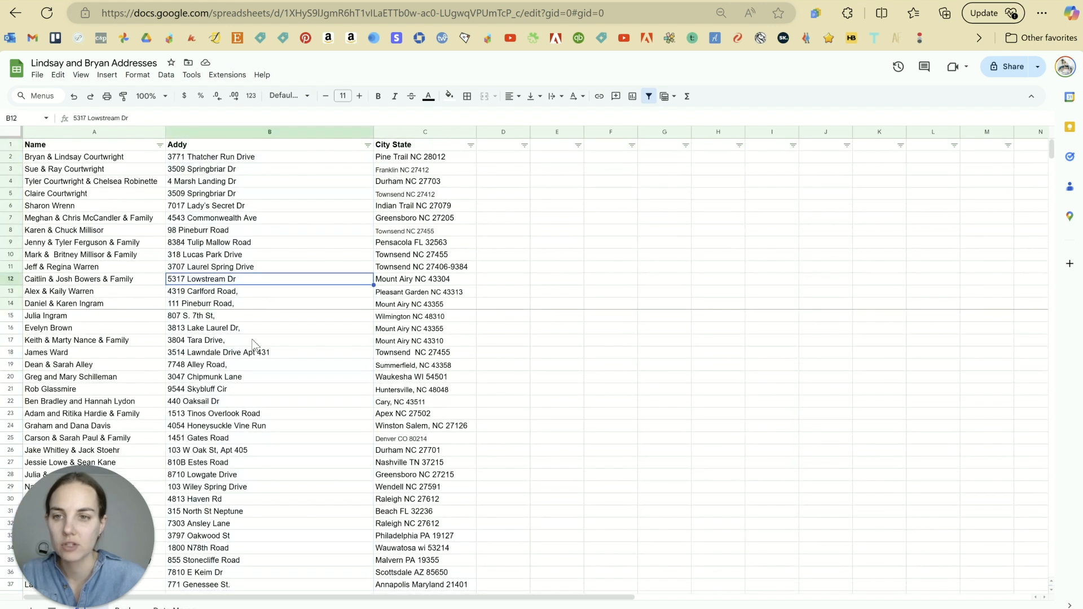
pyautogui.click(281, 132)
pyautogui.scroll(-2, 269, 339)
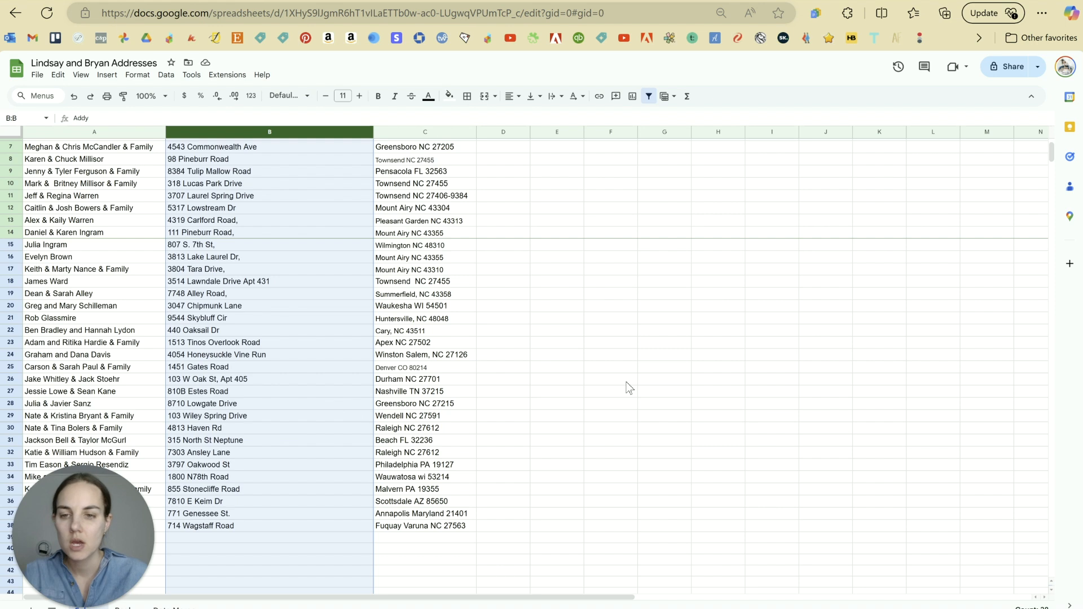
pyautogui.hotkey('ctrl', 'f')
# Step: Replace every comma in the Addy column with nothing, removing 7 instances
pyautogui.click(1001, 130)
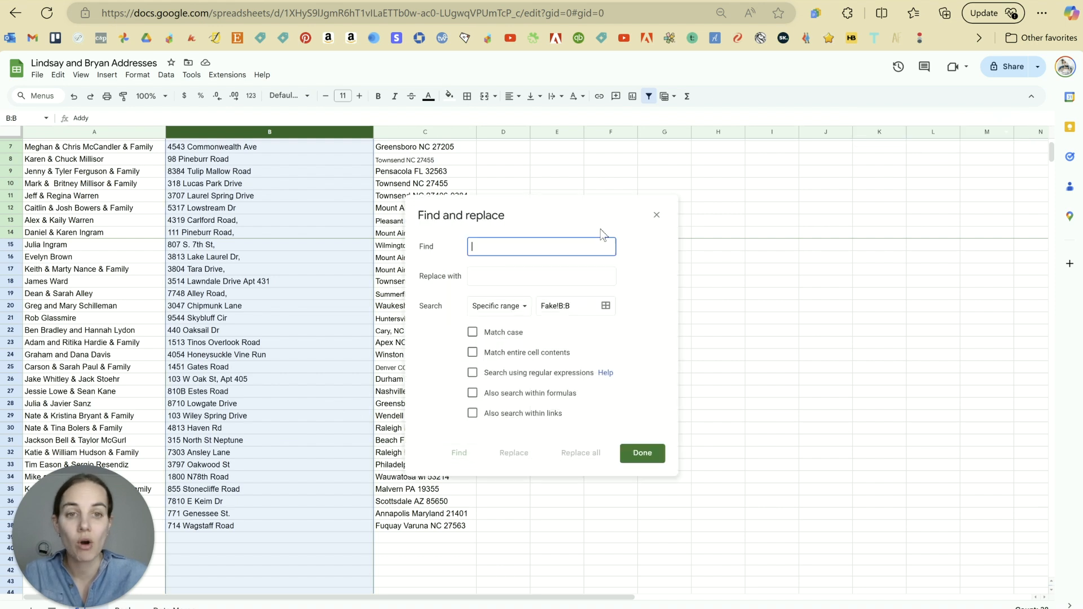
pyautogui.write(',')
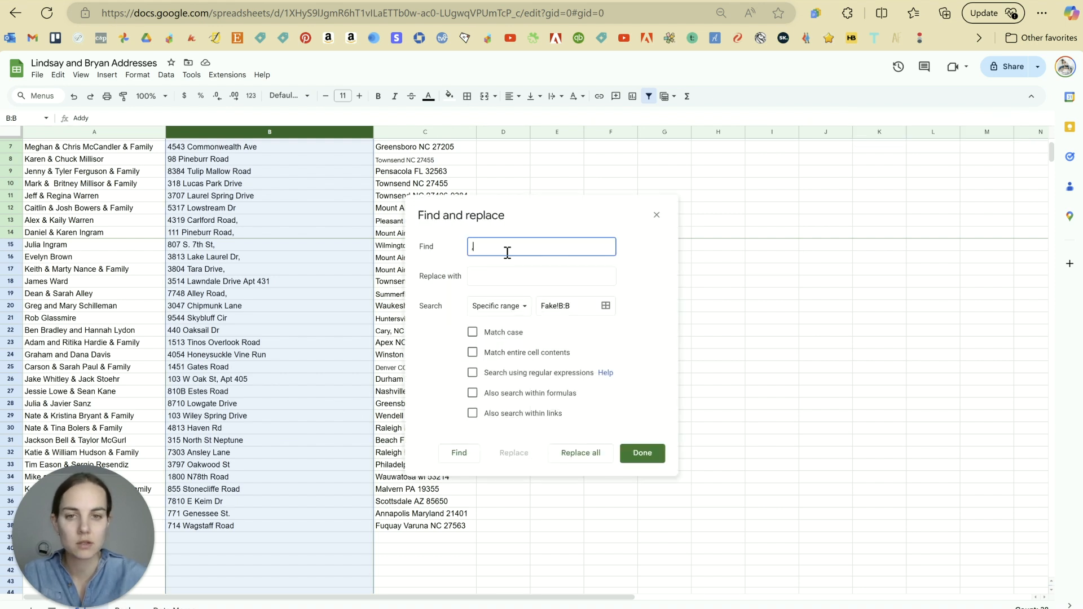
pyautogui.click(568, 454)
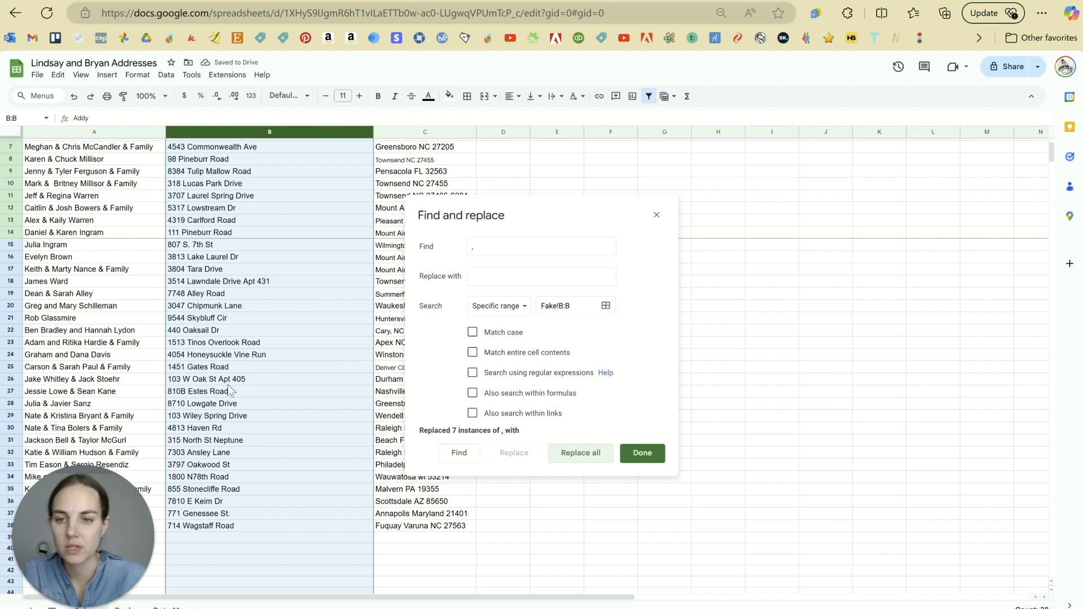
pyautogui.click(642, 455)
# Step: Check the cleaned address in B11 and reselect the whole Addy column
pyautogui.scroll(2, 395, 429)
pyautogui.click(331, 272)
pyautogui.scroll(-3, 332, 280)
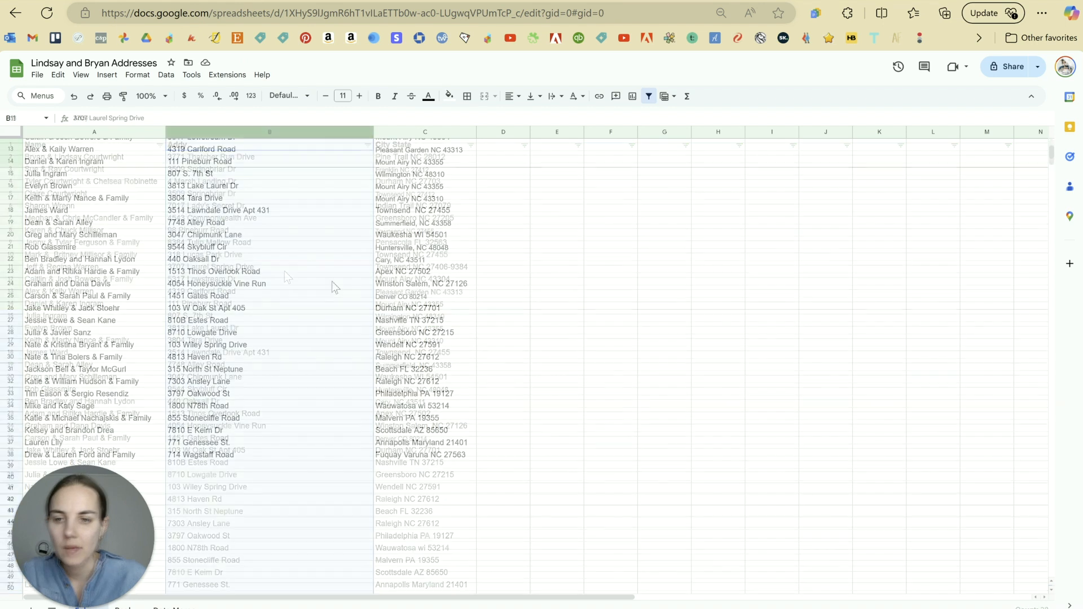
pyautogui.scroll(3, 331, 281)
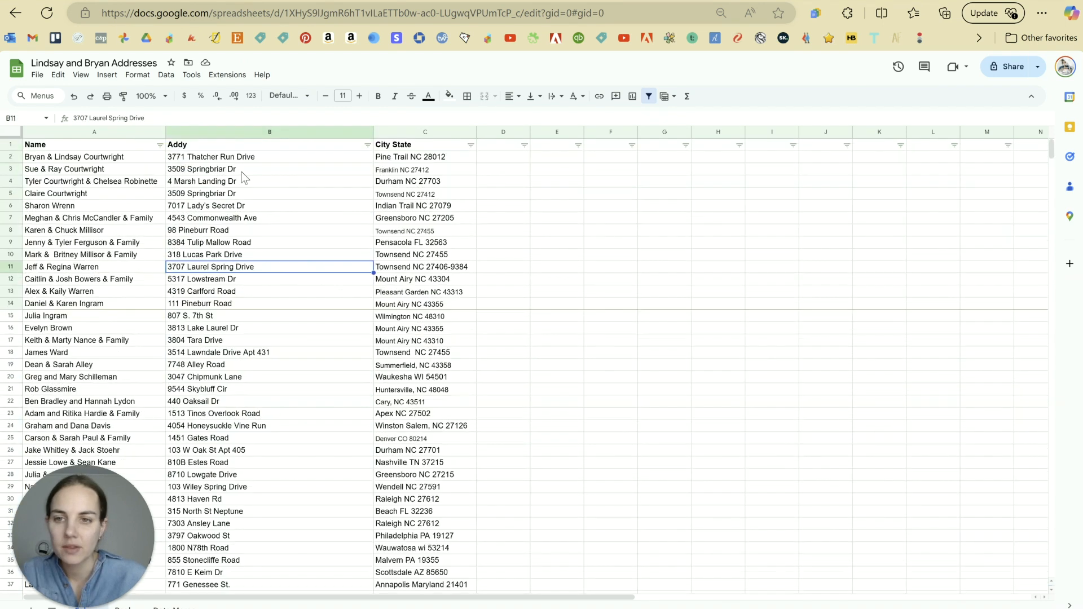
pyautogui.click(239, 133)
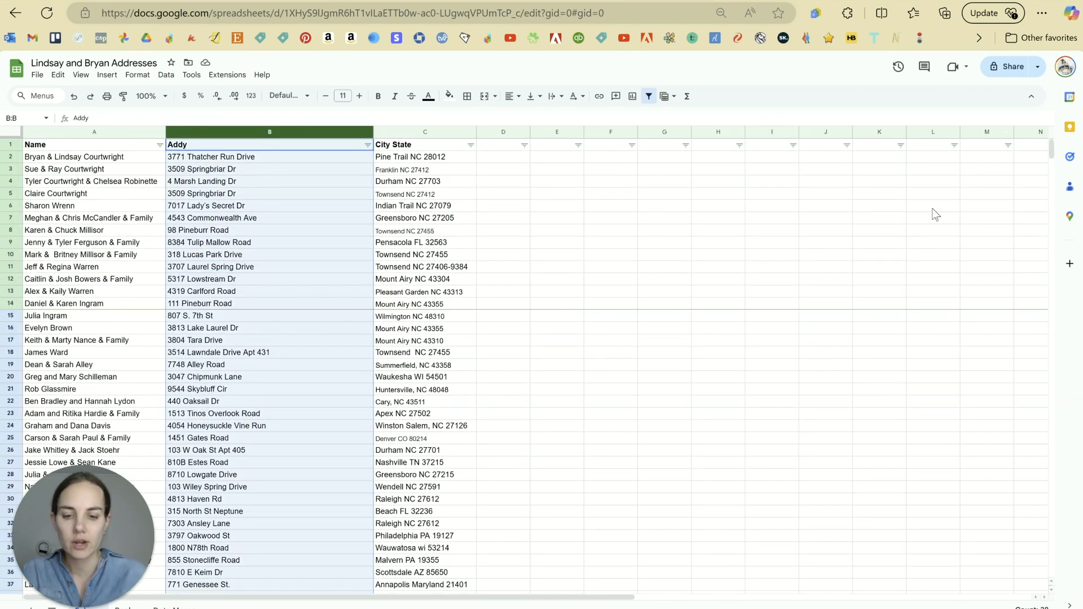
pyautogui.hotkey('ctrl', 'f')
# Step: Replace every 'Dr' in column B with 'Drive'
pyautogui.click(1002, 132)
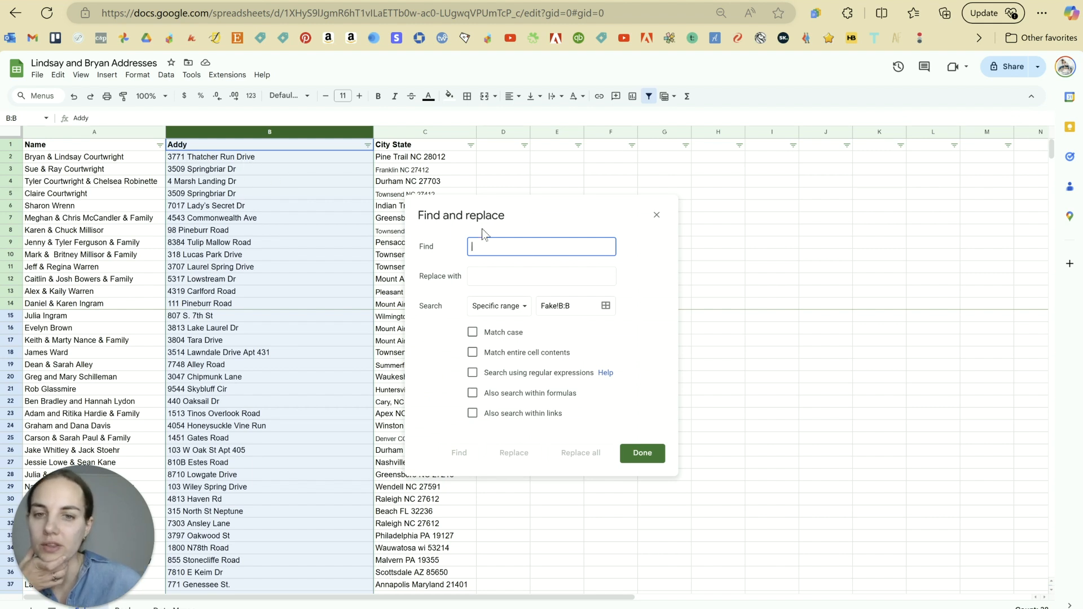
pyautogui.write('Dr')
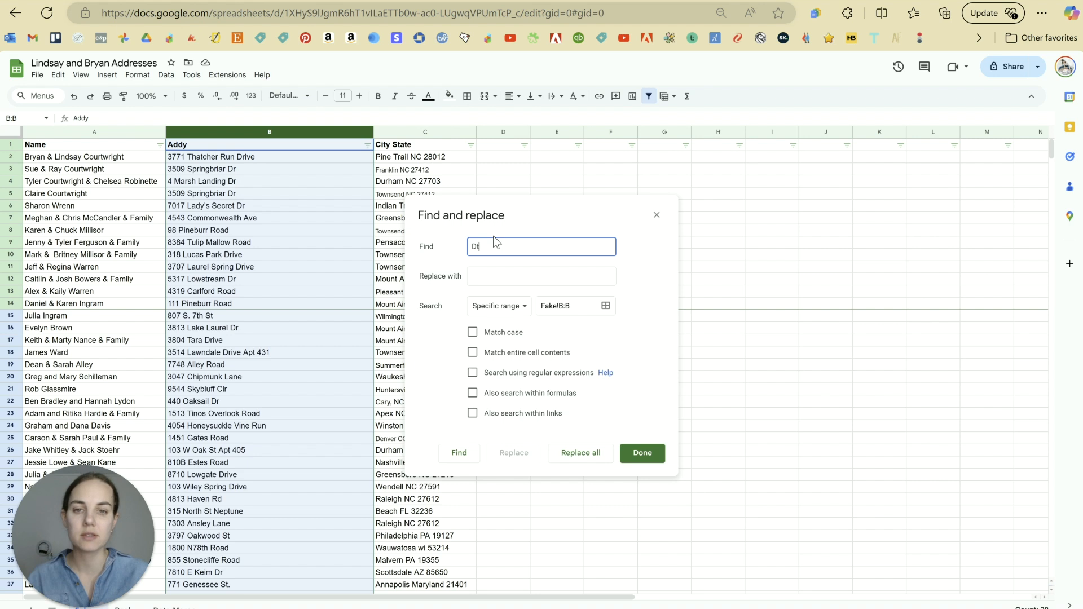
pyautogui.click(528, 285)
pyautogui.write('Dr')
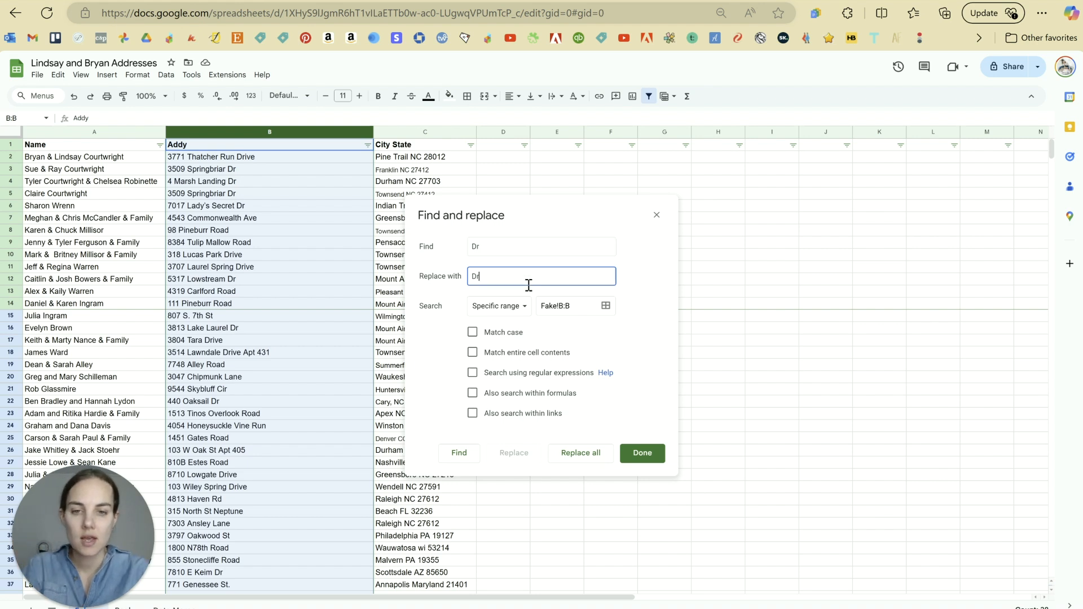
pyautogui.write('ive')
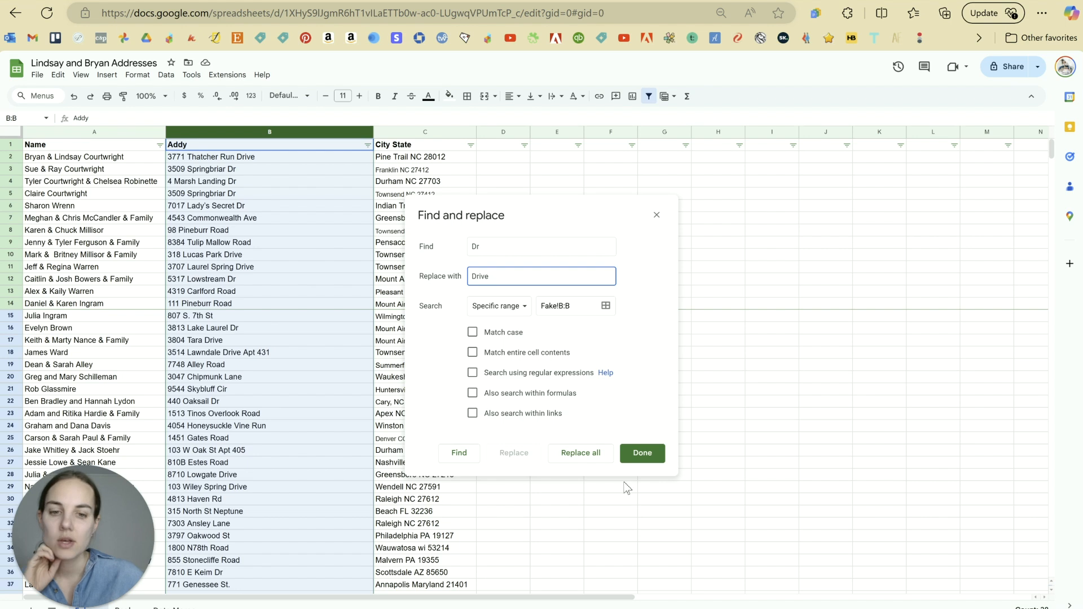
pyautogui.click(591, 460)
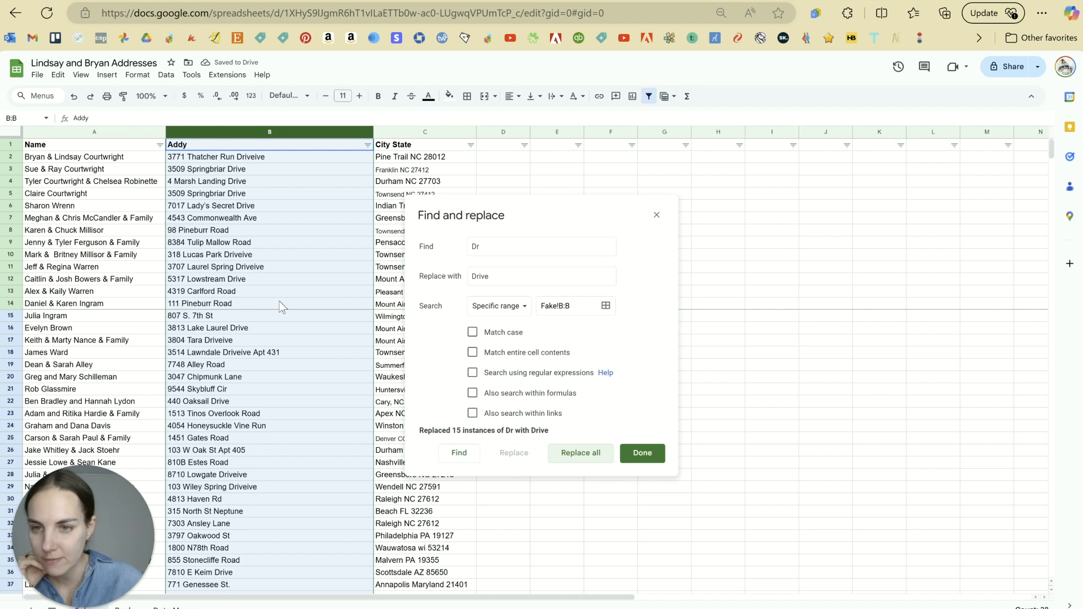
pyautogui.scroll(-4, 290, 309)
pyautogui.scroll(4, 289, 308)
# Step: Correct the 7 resulting 'Driveive' entries to 'Drive', then reselect the Addy column
pyautogui.click(518, 246)
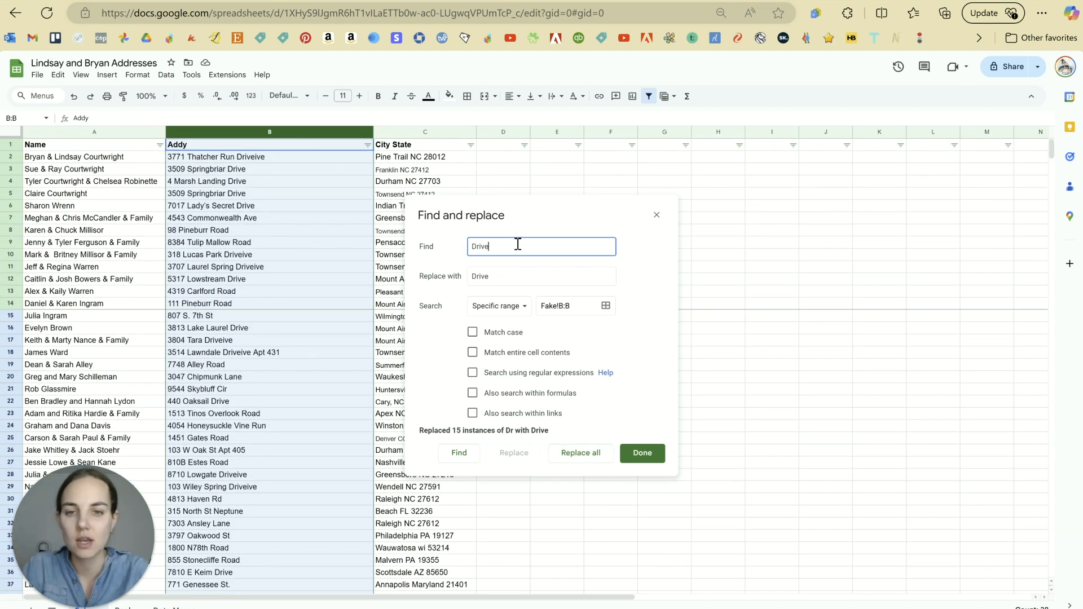
pyautogui.write('iveive')
pyautogui.click(510, 279)
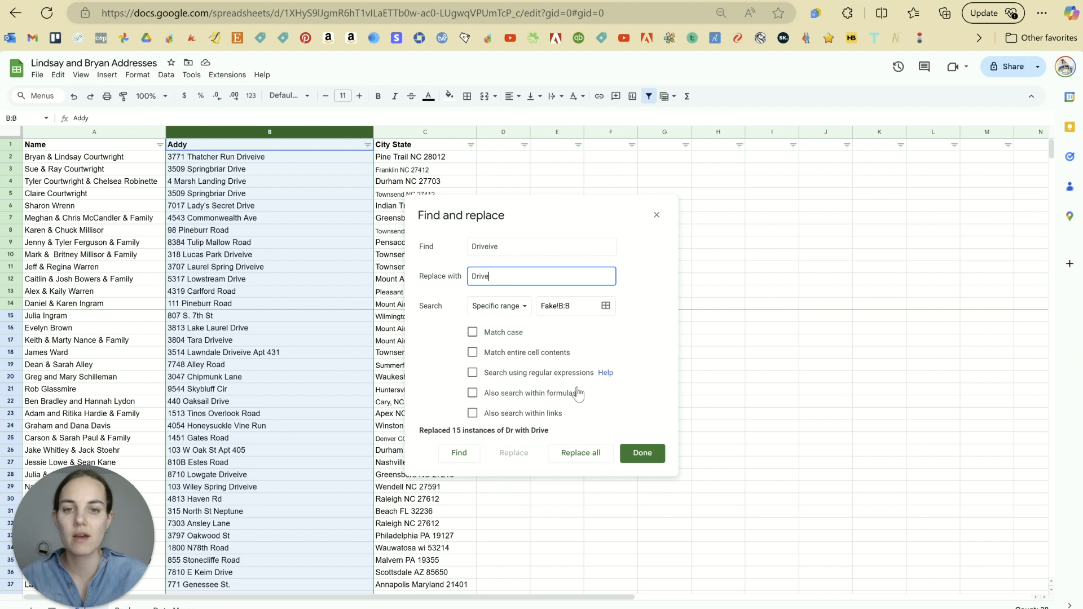
pyautogui.click(580, 453)
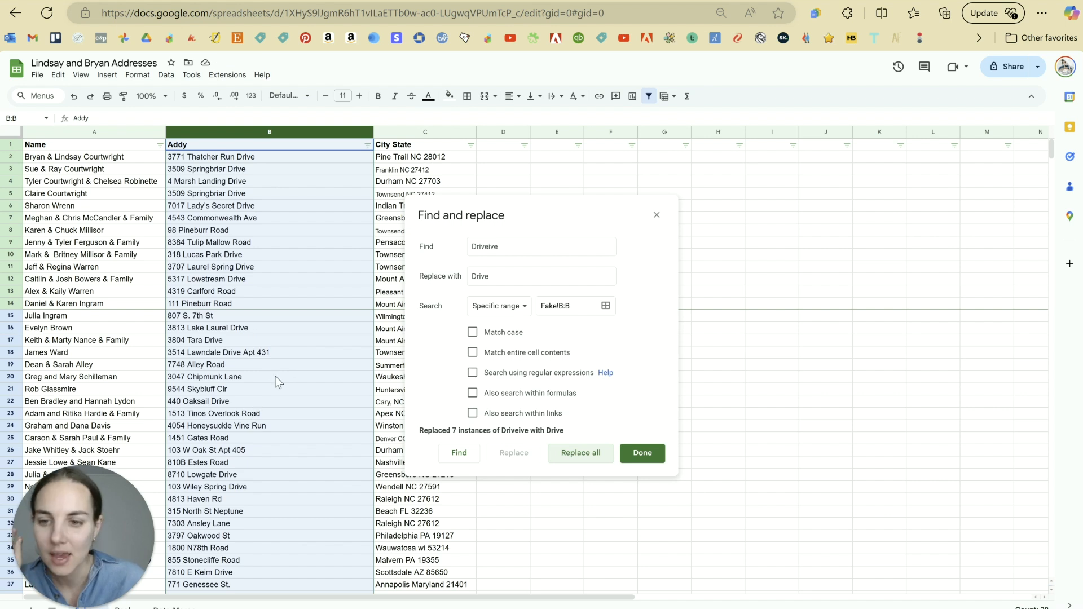
pyautogui.scroll(-4, 275, 377)
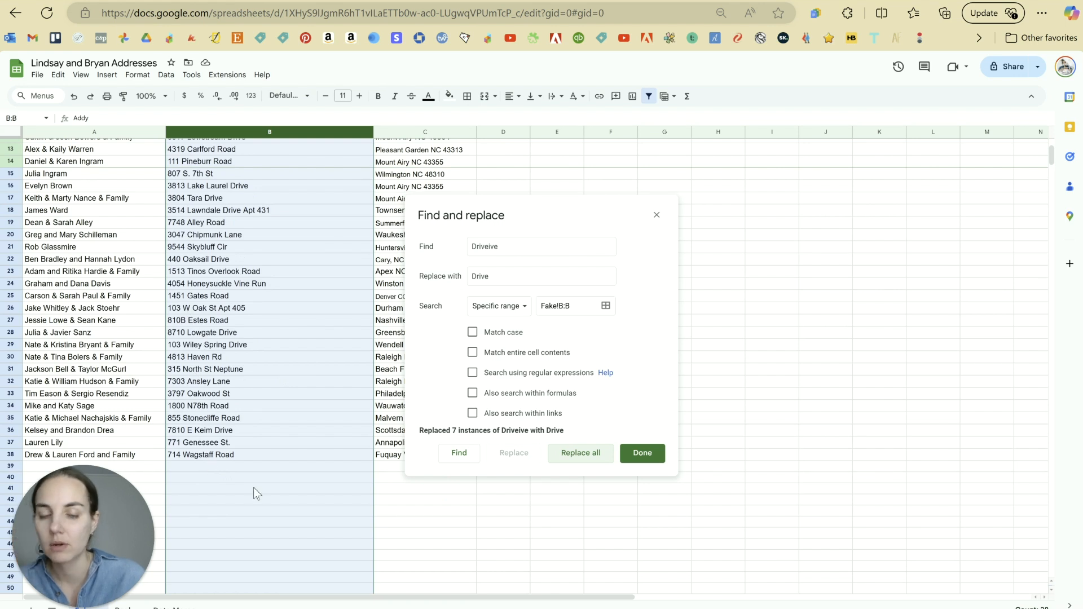
pyautogui.scroll(4, 306, 331)
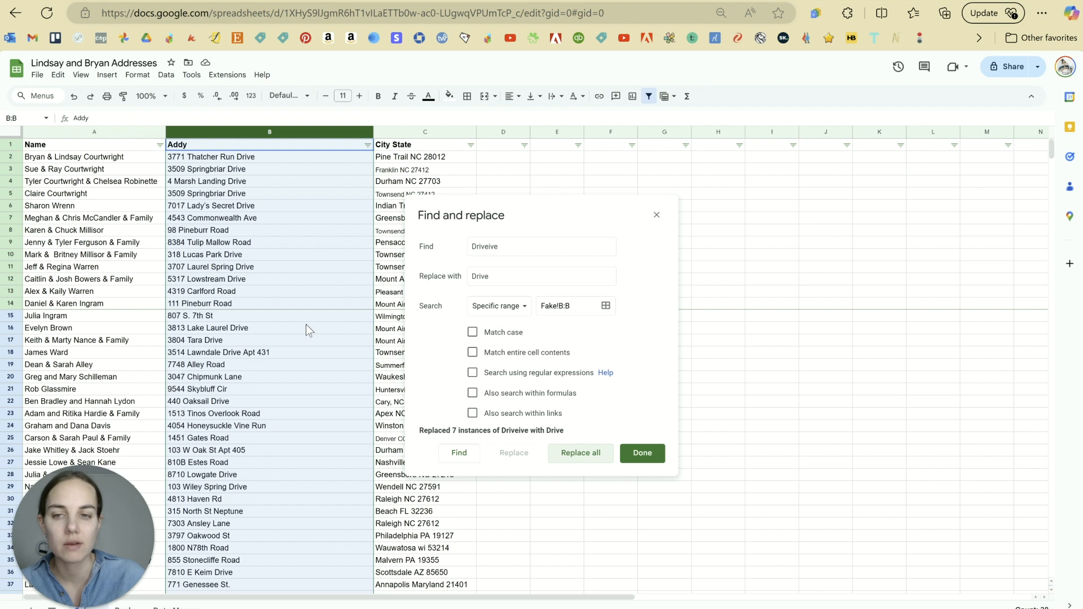
pyautogui.click(295, 217)
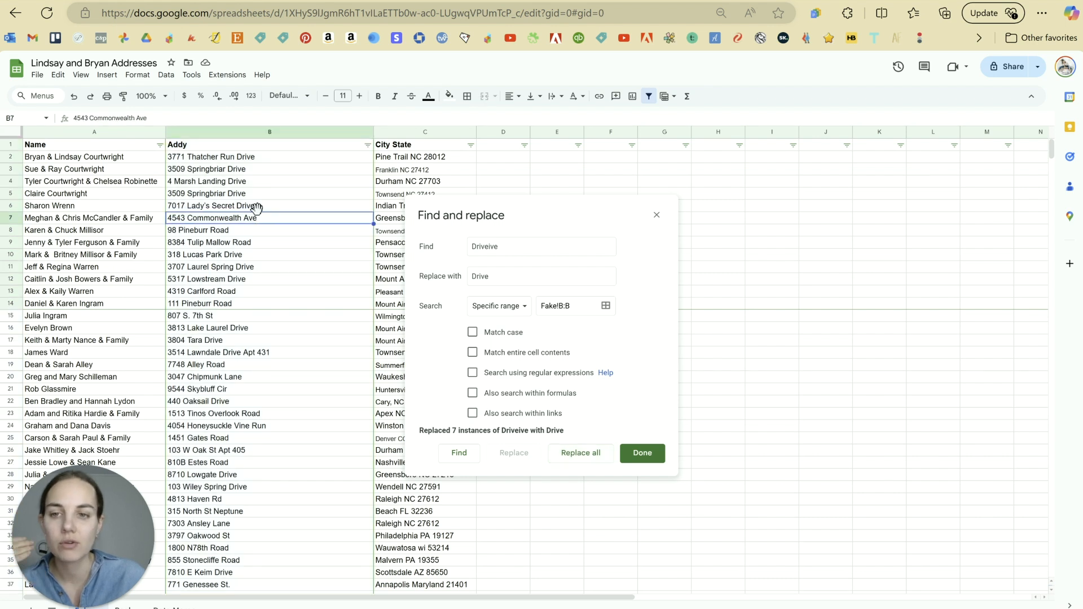
pyautogui.click(257, 134)
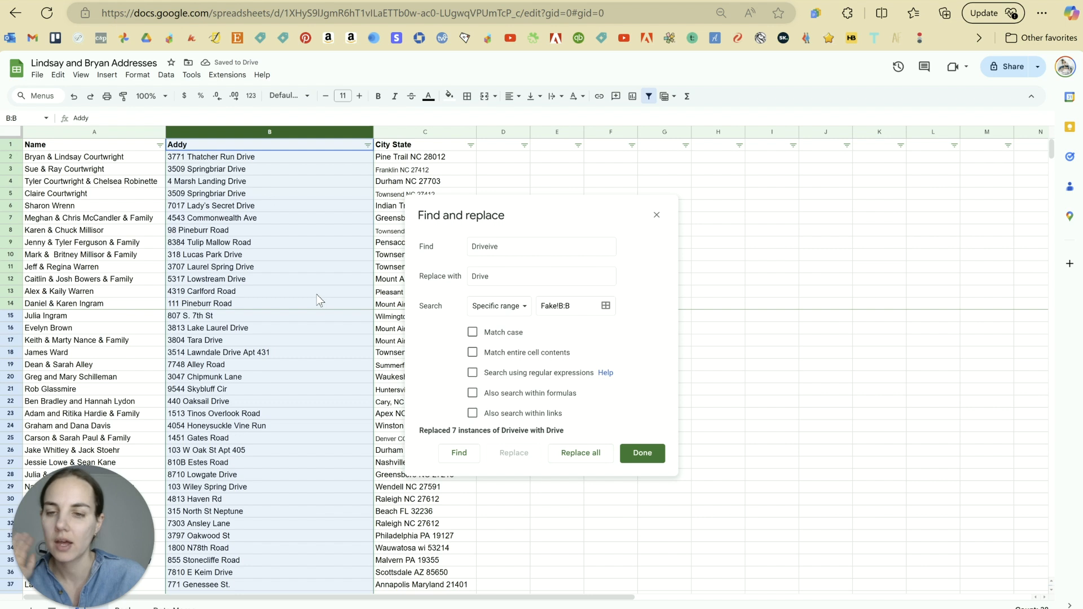
pyautogui.scroll(-5, 319, 299)
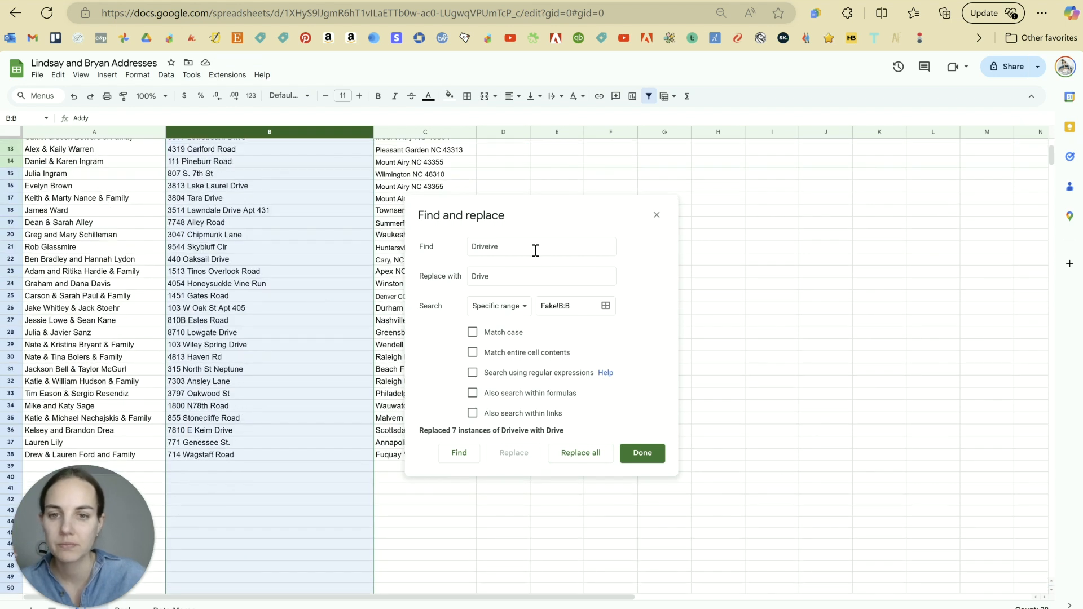
# Step: Replace every 'Cir' in column B with 'Circle'
pyautogui.click(441, 247)
pyautogui.write('Cir')
pyautogui.press('Tab')
pyautogui.write('Circle')
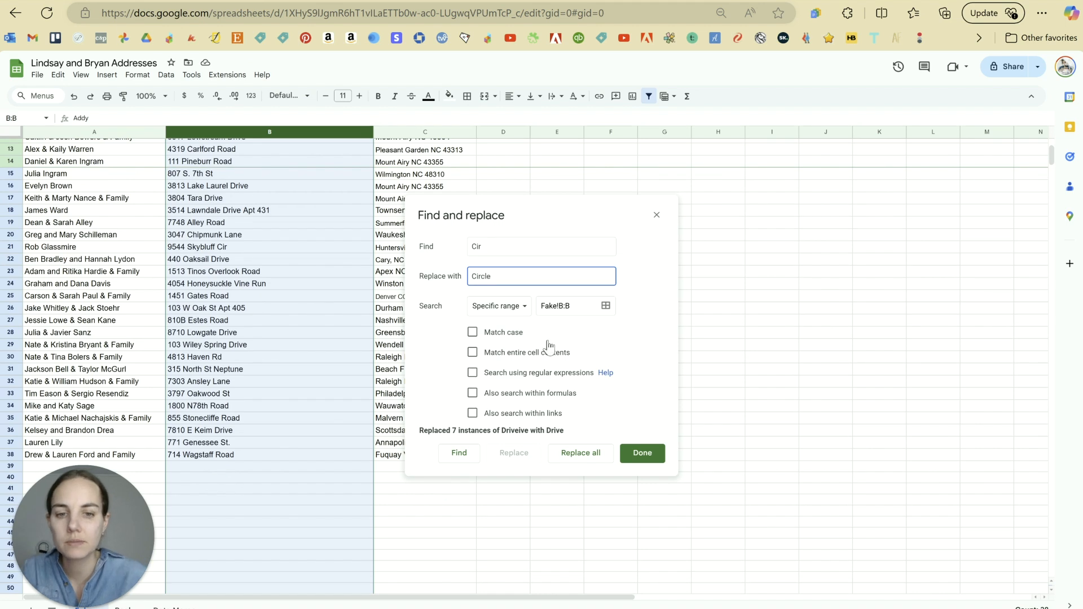
pyautogui.click(580, 453)
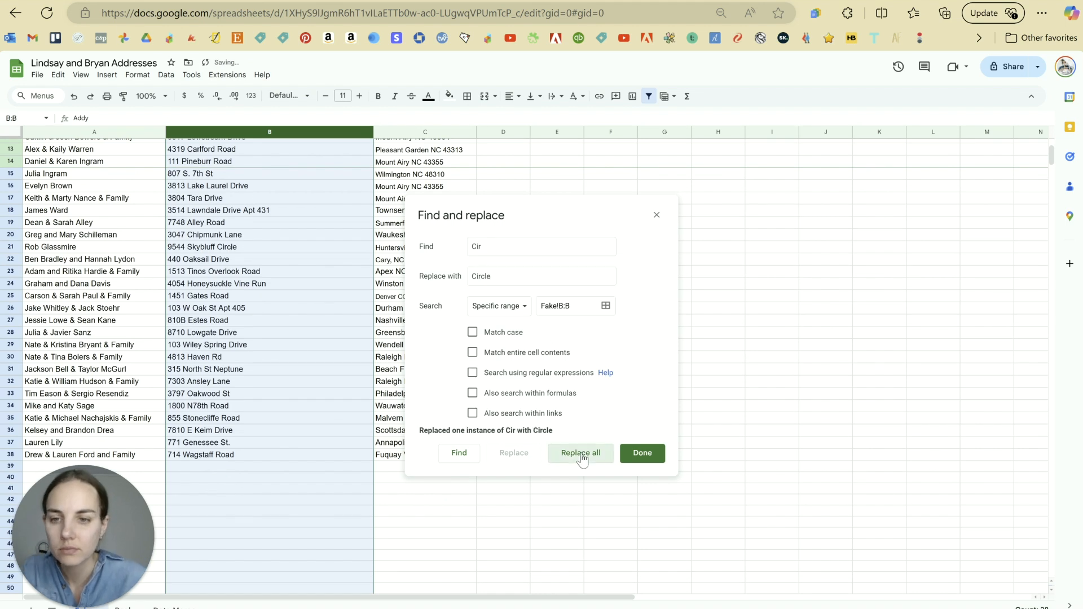
pyautogui.scroll(5, 265, 254)
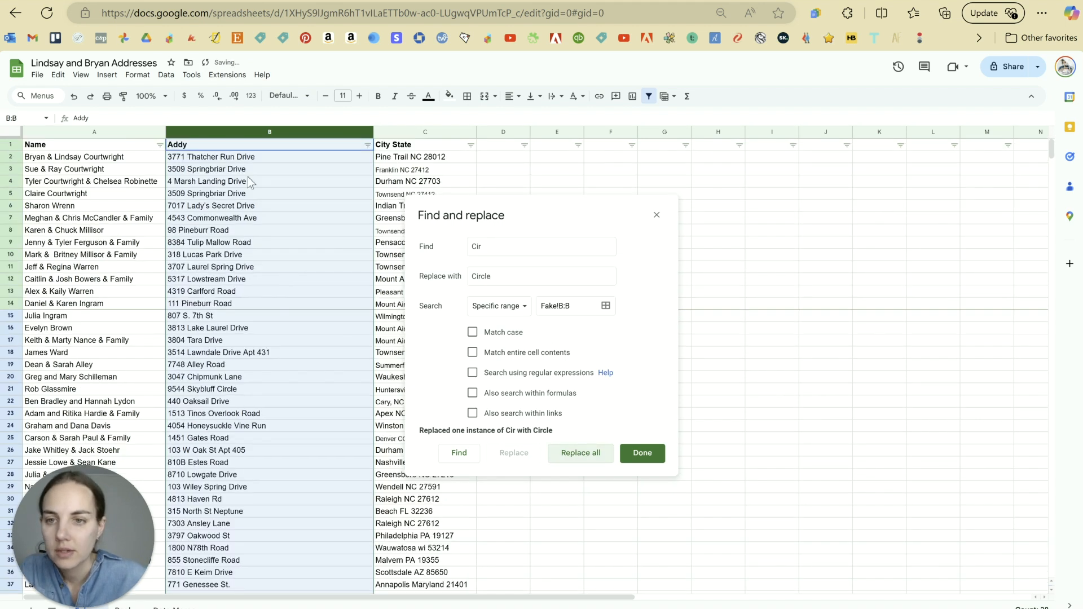
pyautogui.scroll(-5, 309, 354)
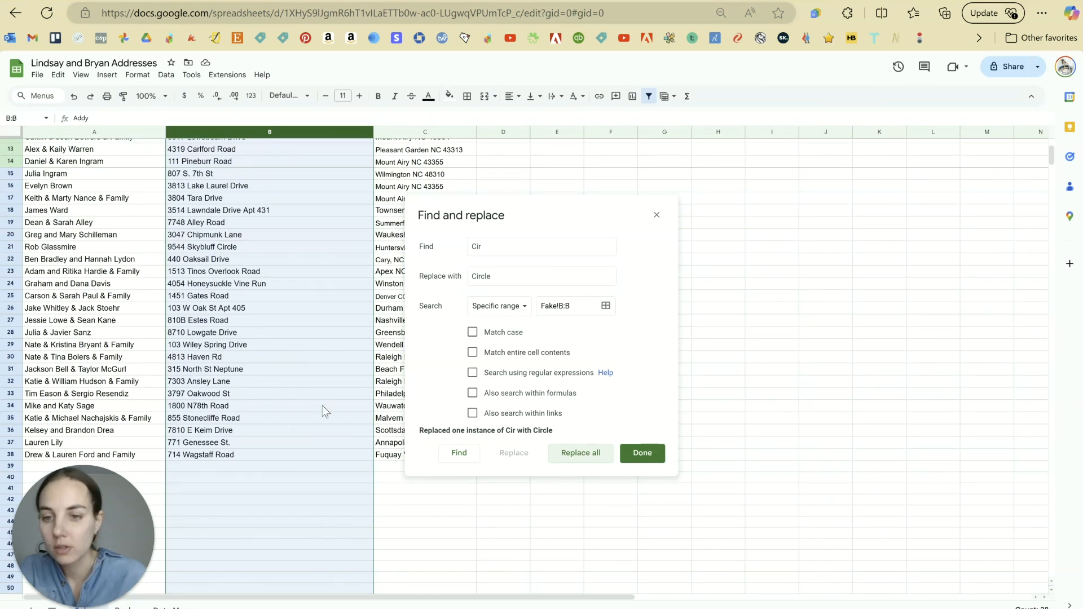
# Step: Replace every 'St' in column B with 'Street' and close Find and replace
pyautogui.doubleClick(499, 247)
pyautogui.write('St')
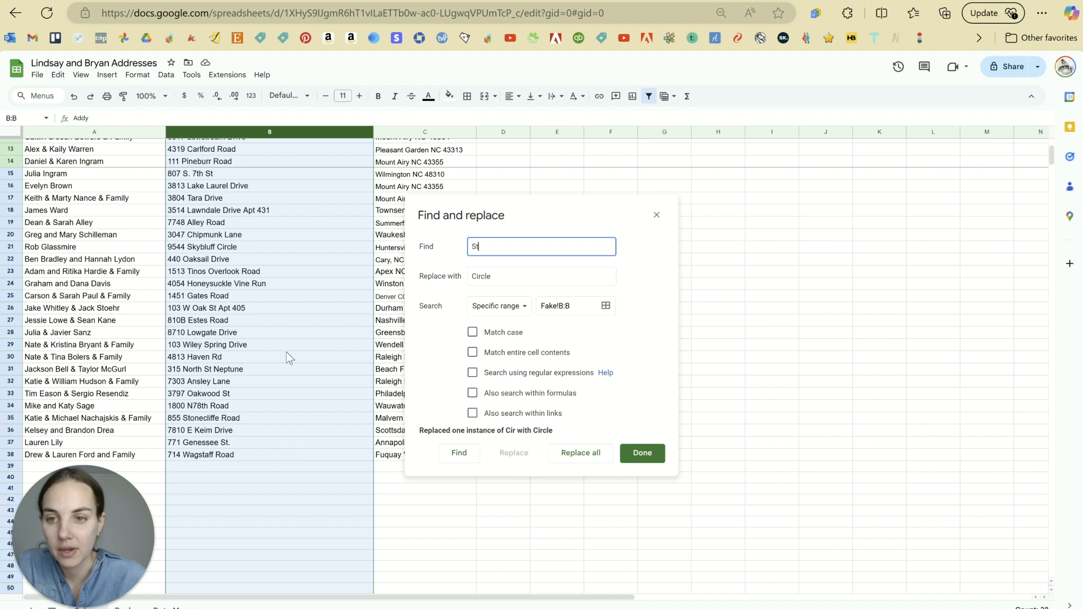
pyautogui.scroll(4, 287, 351)
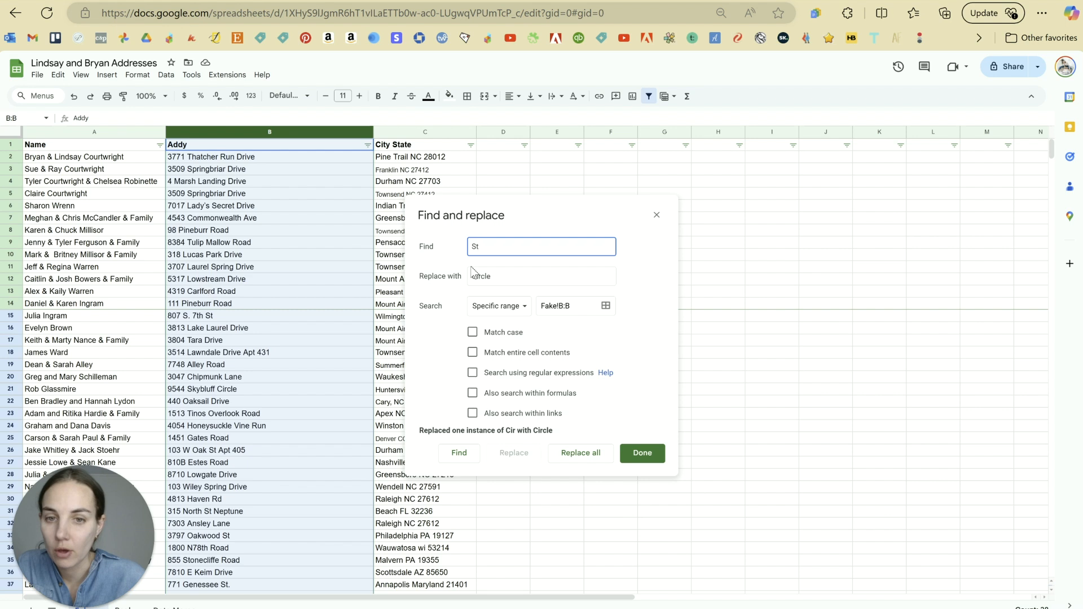
pyautogui.click(454, 280)
pyautogui.write('STre')
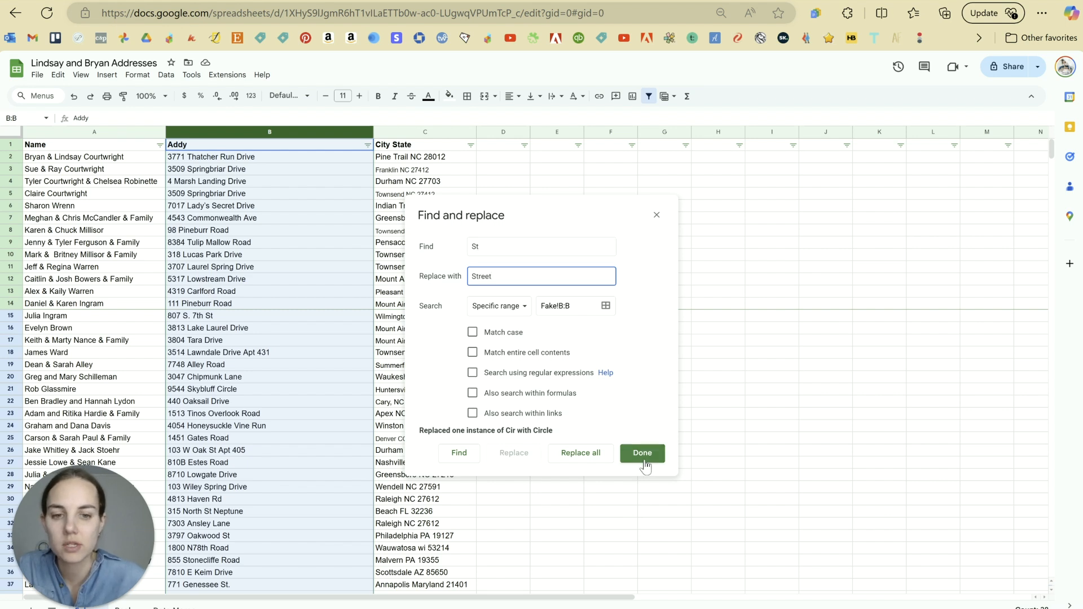
pyautogui.click(582, 454)
pyautogui.click(641, 454)
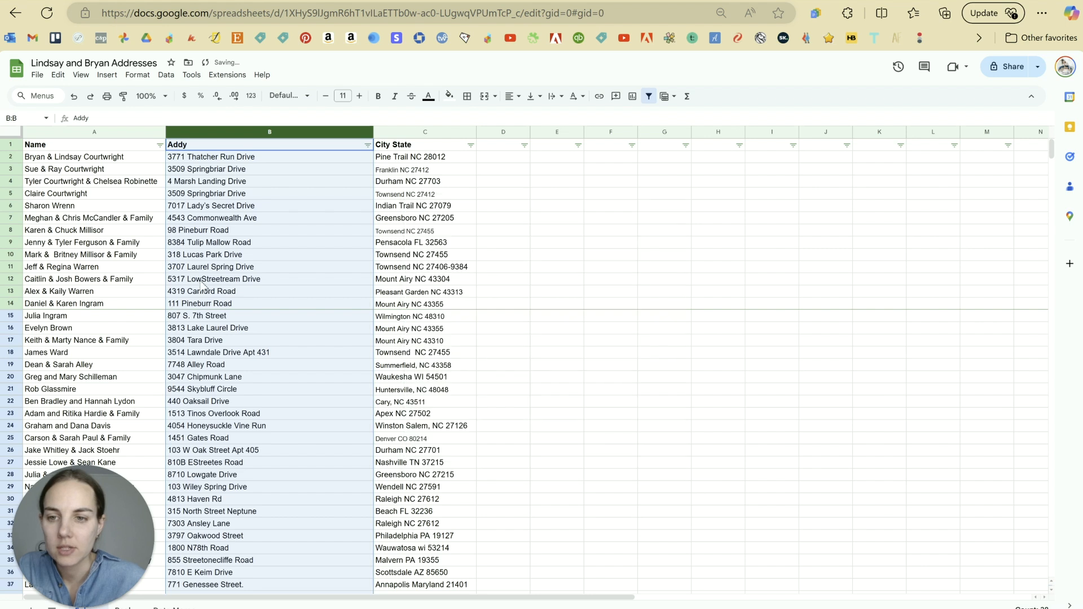
pyautogui.click(210, 284)
# Step: Fix the garbled B12 back to 'Lowstream Drive' and B27 to 'Estes Road'
pyautogui.doubleClick(220, 284)
pyautogui.moveTo(224, 285); pyautogui.dragTo(201, 284)
pyautogui.write('s')
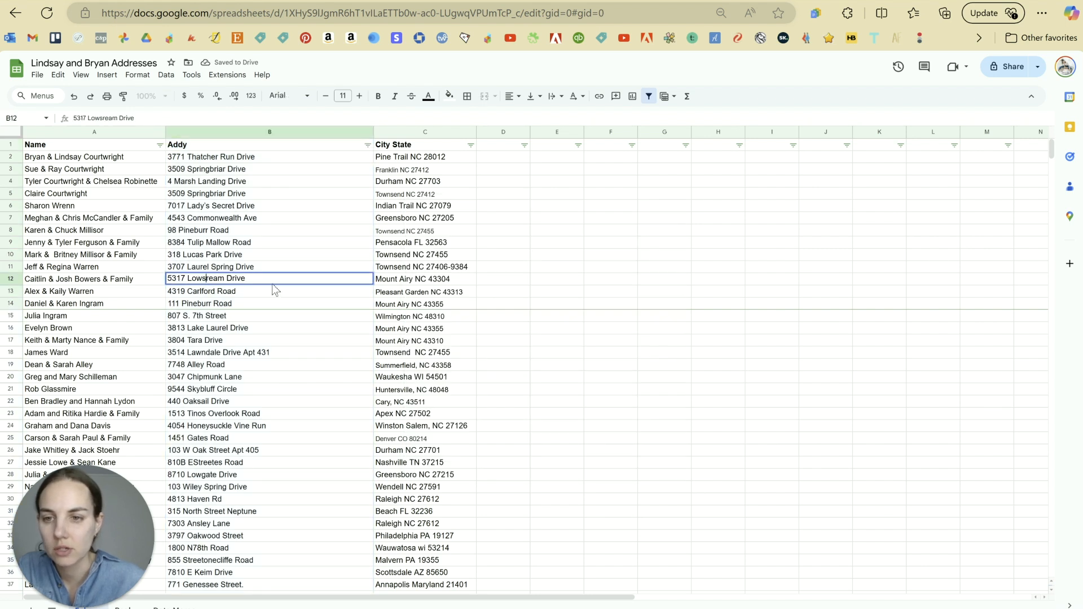
pyautogui.write('t')
pyautogui.click(280, 328)
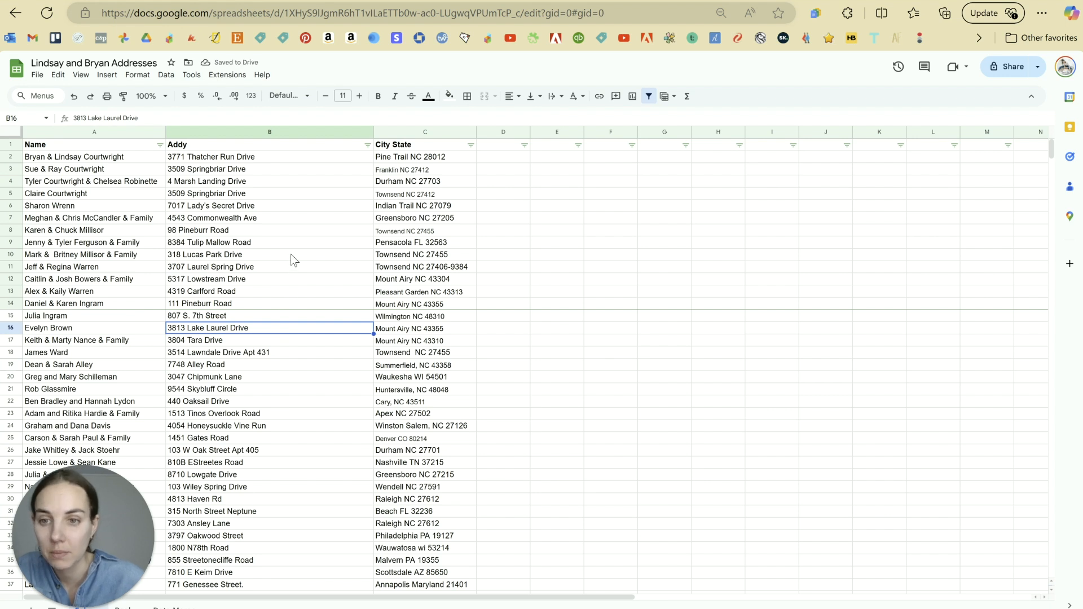
pyautogui.scroll(-2, 296, 276)
pyautogui.click(296, 284)
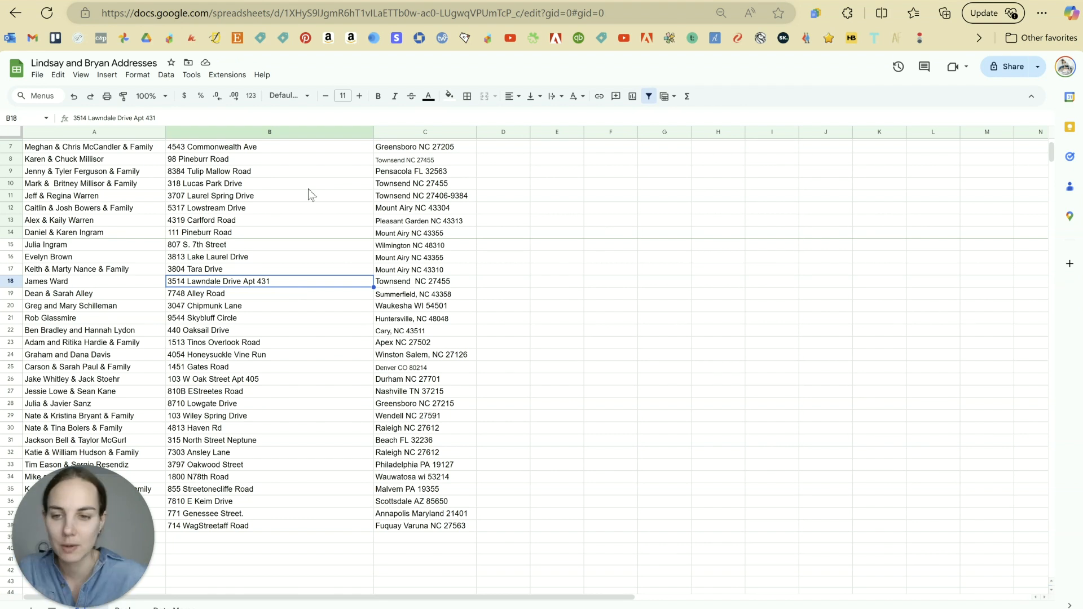
pyautogui.doubleClick(212, 394)
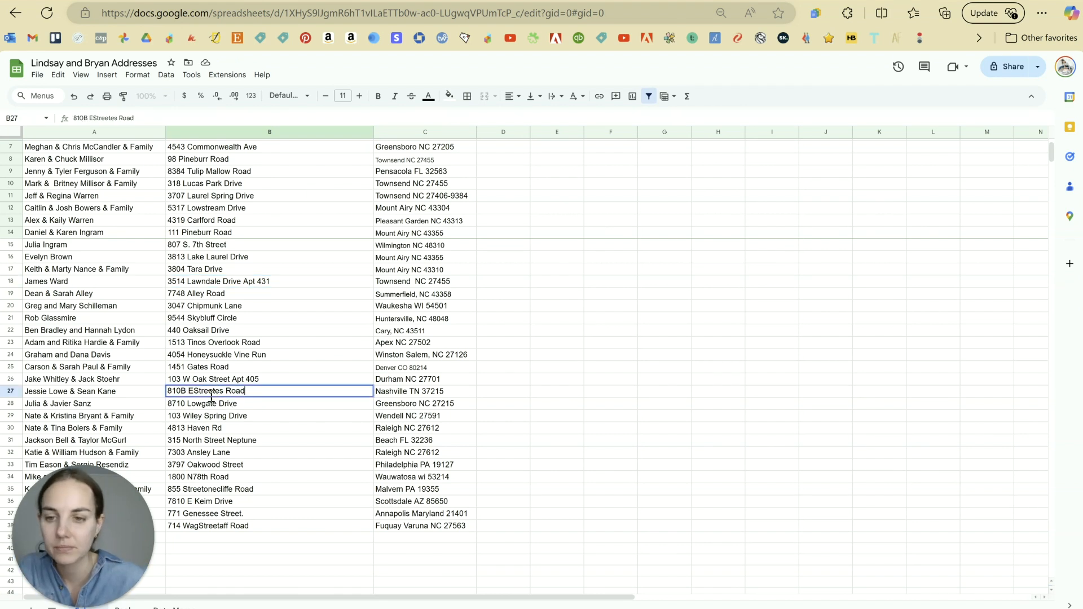
pyautogui.moveTo(214, 392); pyautogui.dragTo(194, 391)
pyautogui.press('BackSpace')
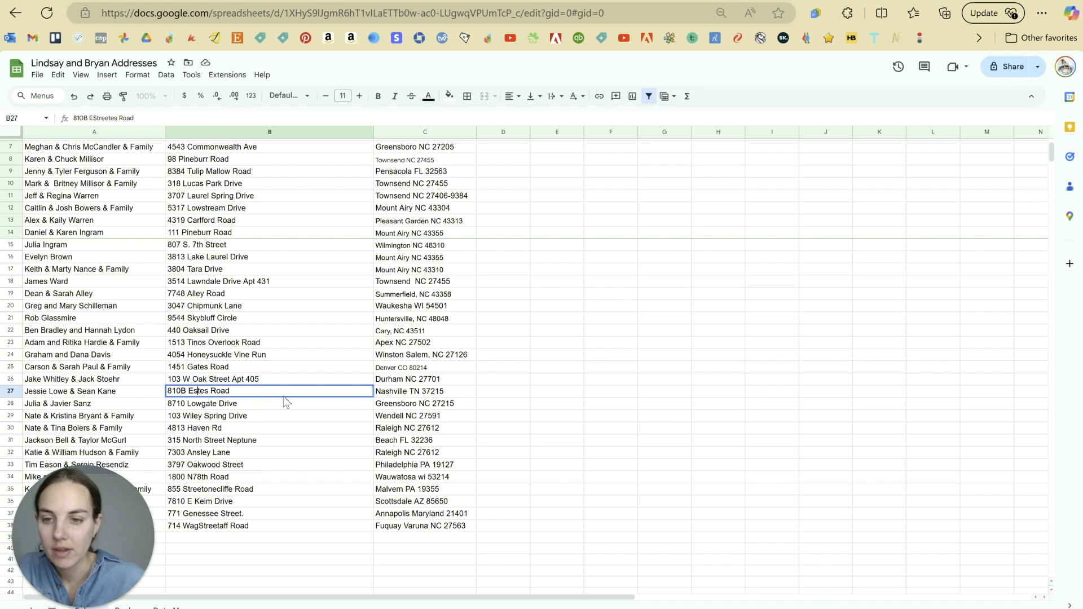
pyautogui.click(275, 415)
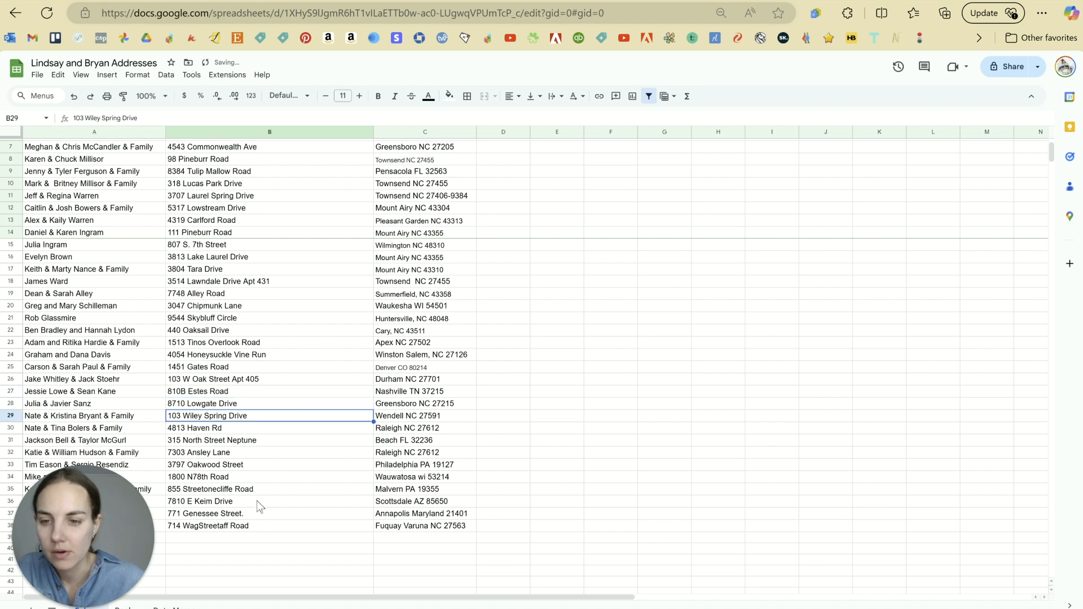
# Step: Fix the garbled B35 to 'Stonecliffe Road' and B38 to 'Wagstaff Road'
pyautogui.doubleClick(224, 489)
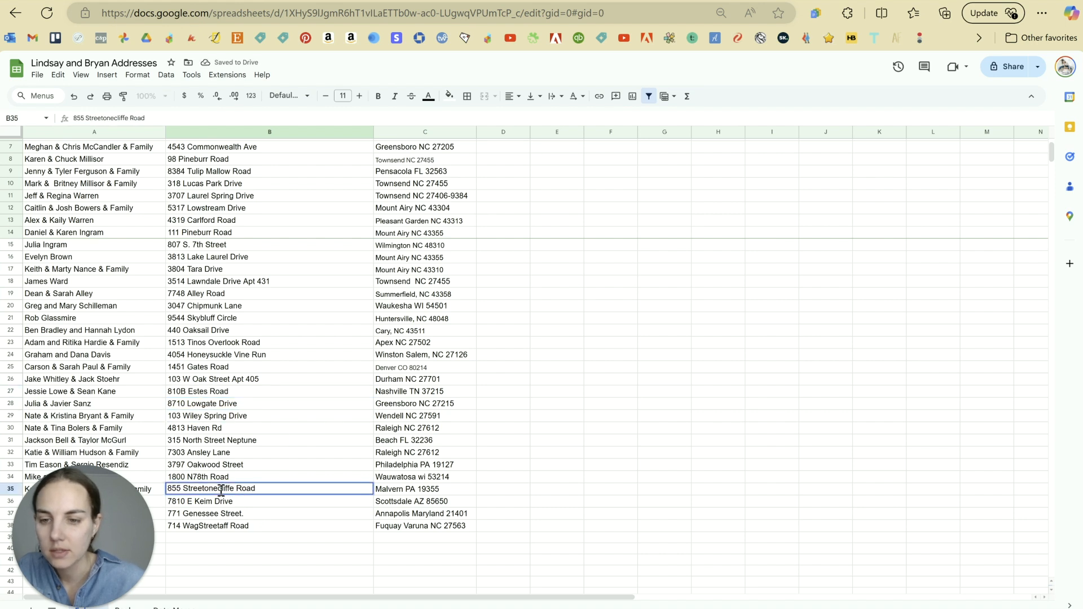
pyautogui.click(218, 490)
pyautogui.moveTo(190, 491); pyautogui.dragTo(203, 491)
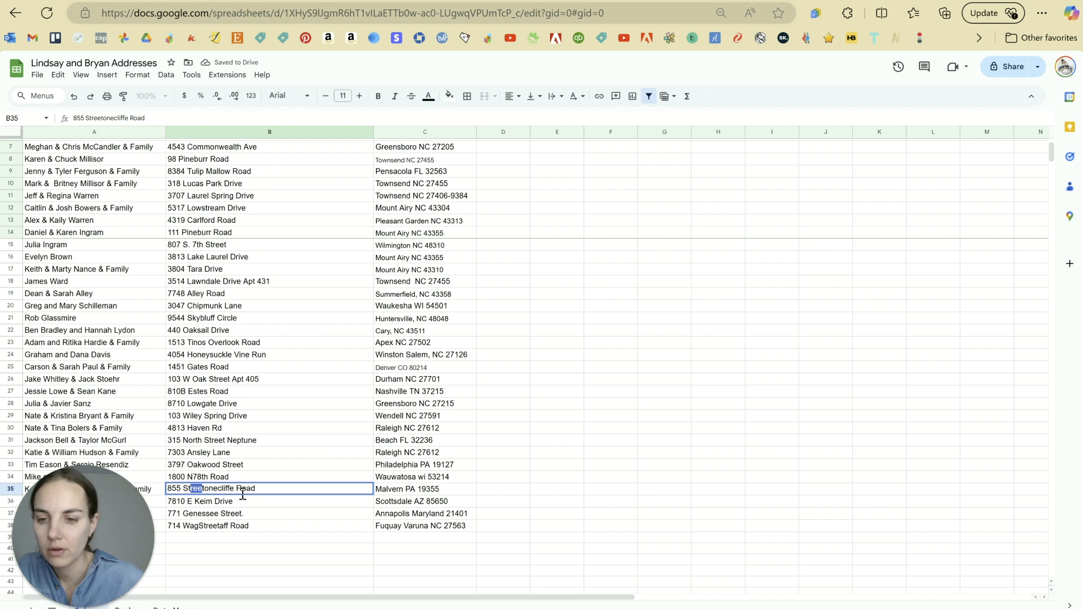
pyautogui.press('BackSpace')
pyautogui.press('Delete')
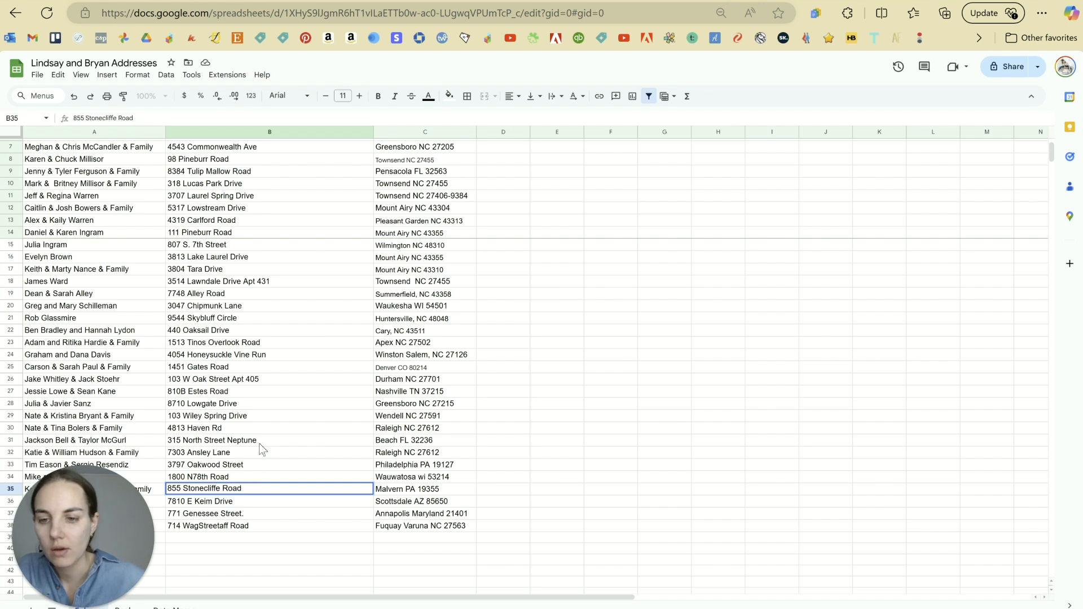
pyautogui.doubleClick(227, 525)
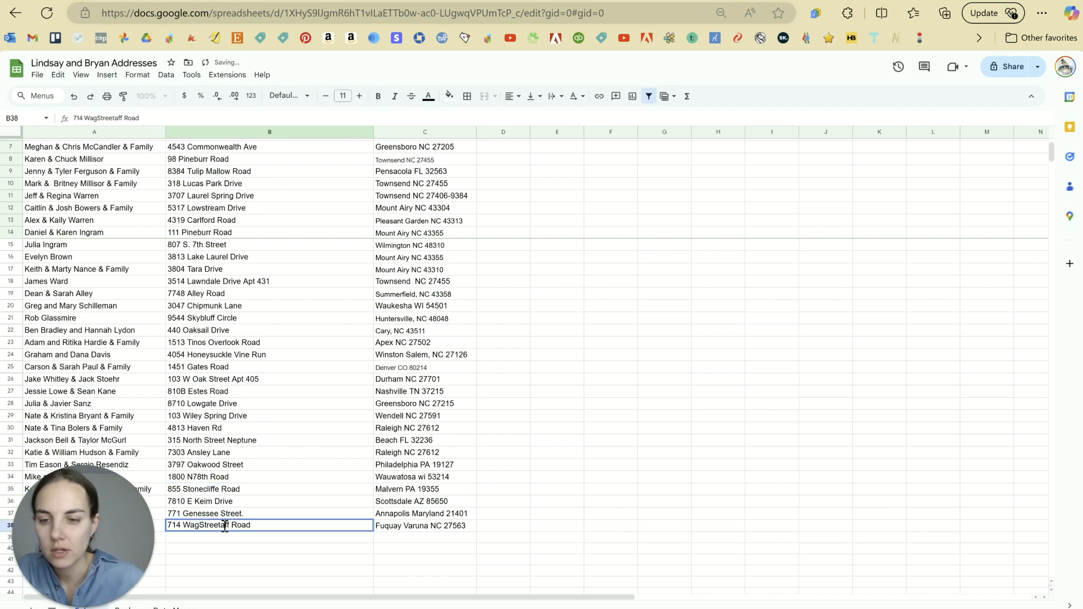
pyautogui.moveTo(225, 526); pyautogui.dragTo(198, 527)
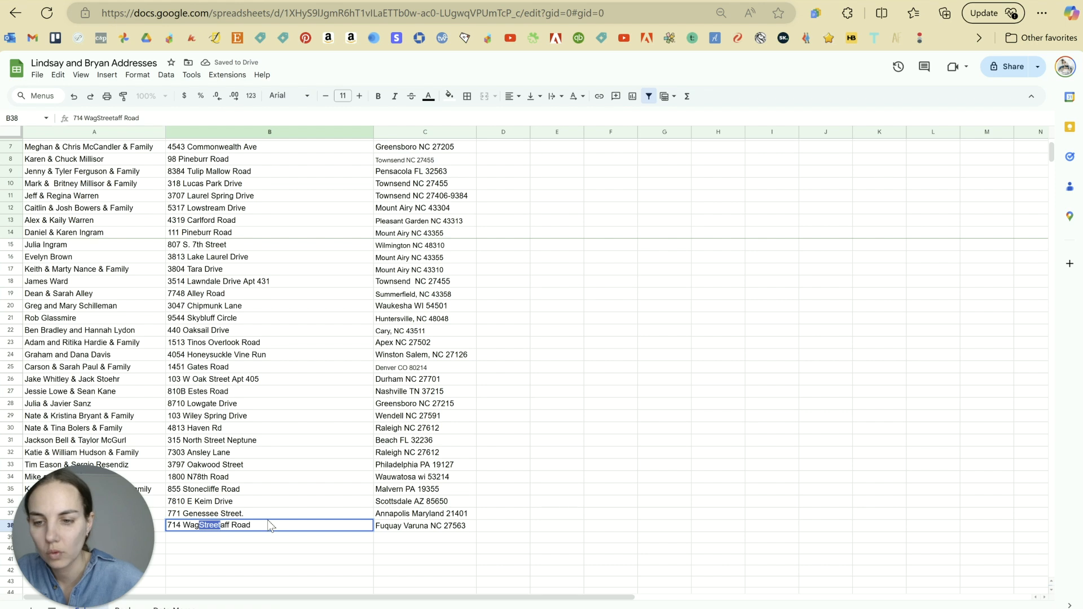
pyautogui.write('st')
pyautogui.click(268, 480)
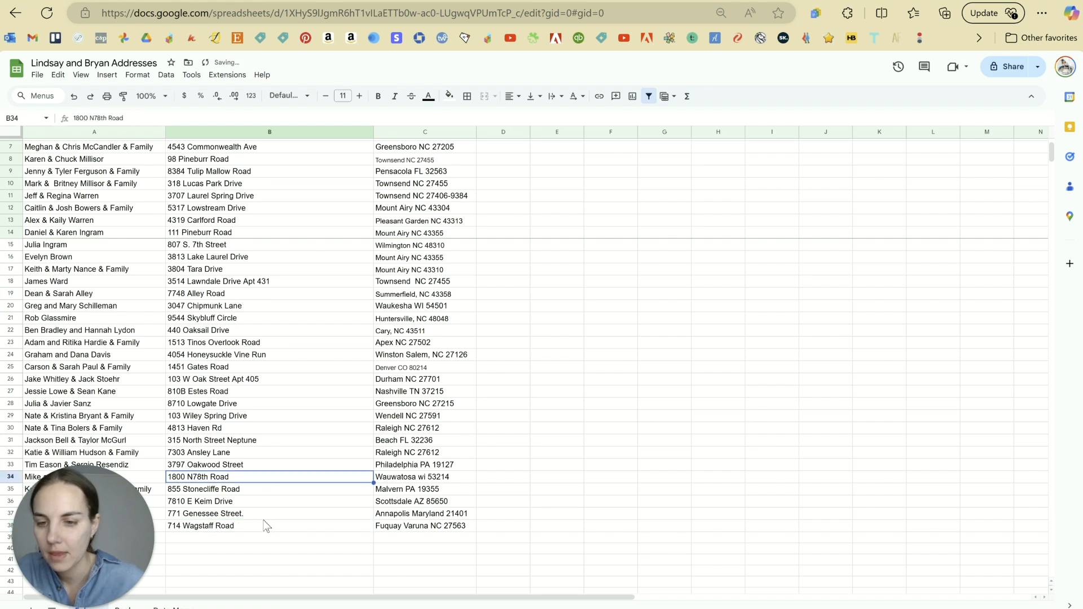
pyautogui.doubleClick(266, 514)
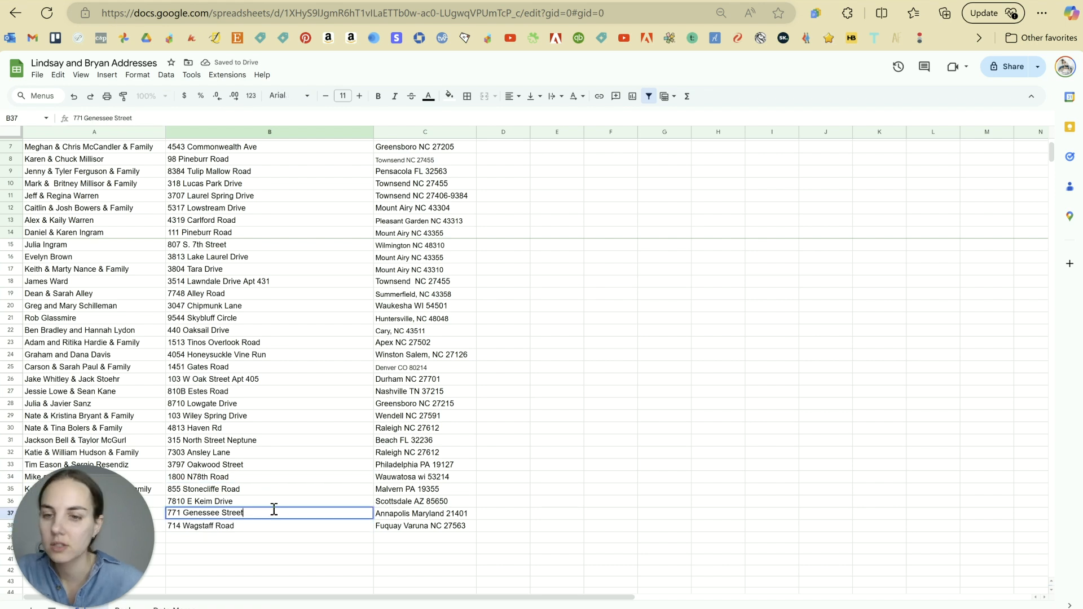
pyautogui.click(288, 418)
pyautogui.click(296, 367)
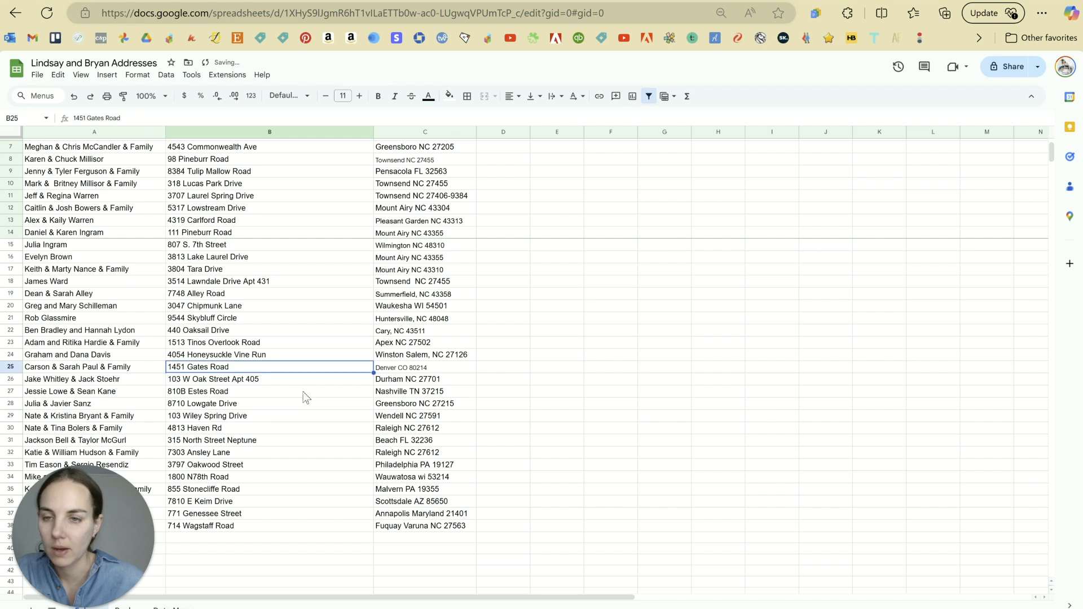
pyautogui.scroll(2, 305, 417)
pyautogui.doubleClick(283, 218)
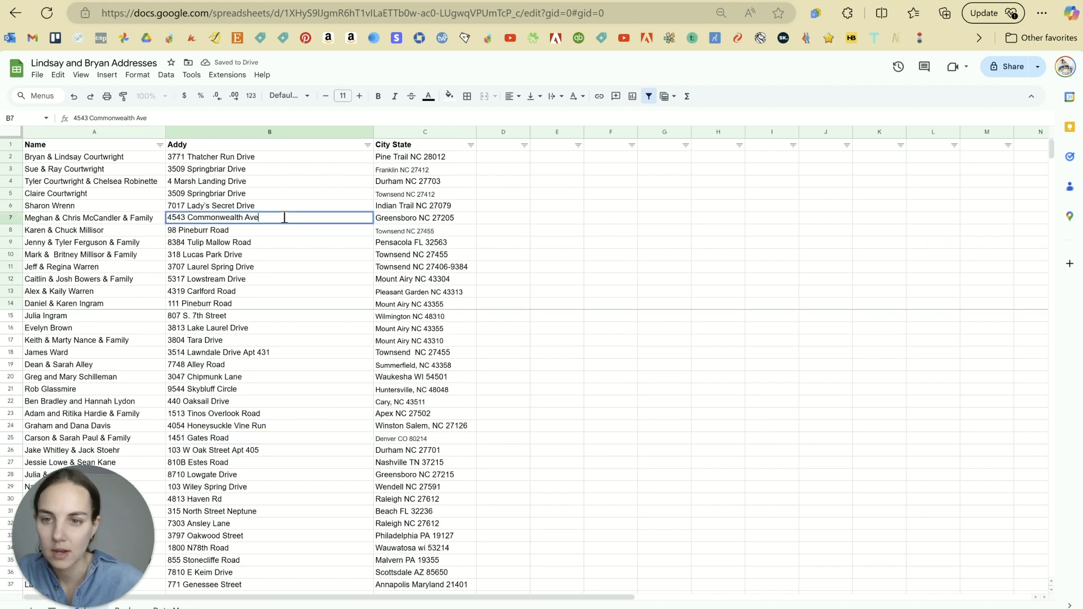
pyautogui.write('nue')
pyautogui.press('Return')
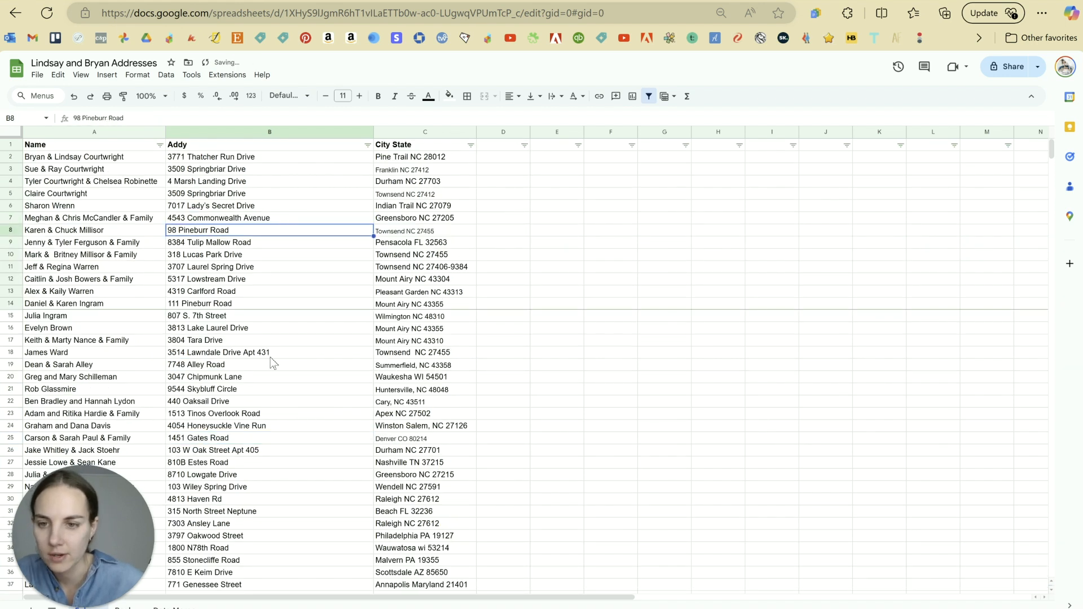
pyautogui.scroll(-2, 259, 316)
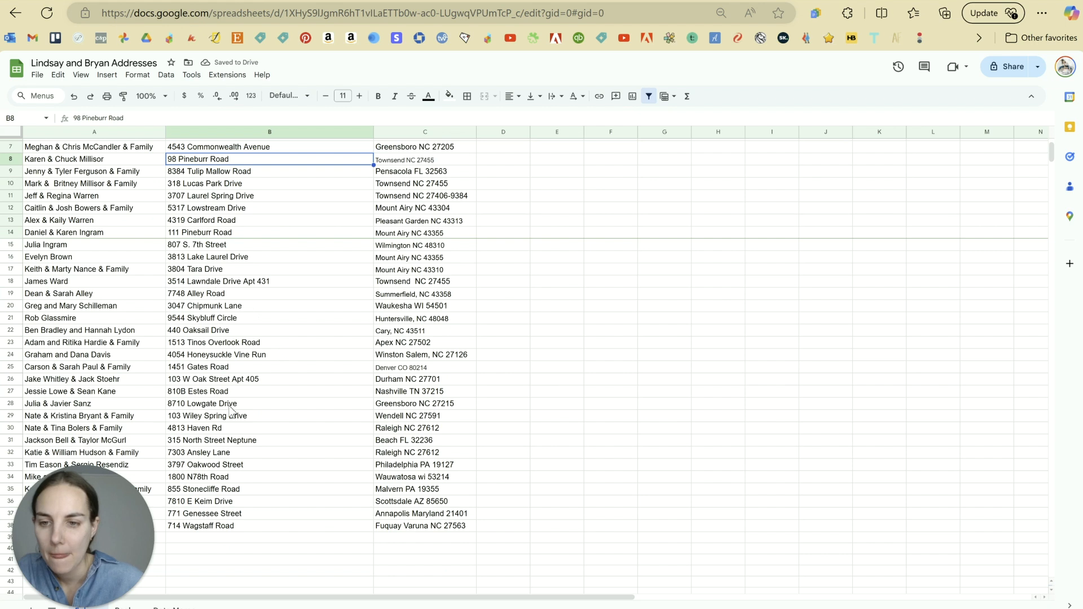
pyautogui.doubleClick(234, 430)
pyautogui.press('BackSpace')
pyautogui.write('pa')
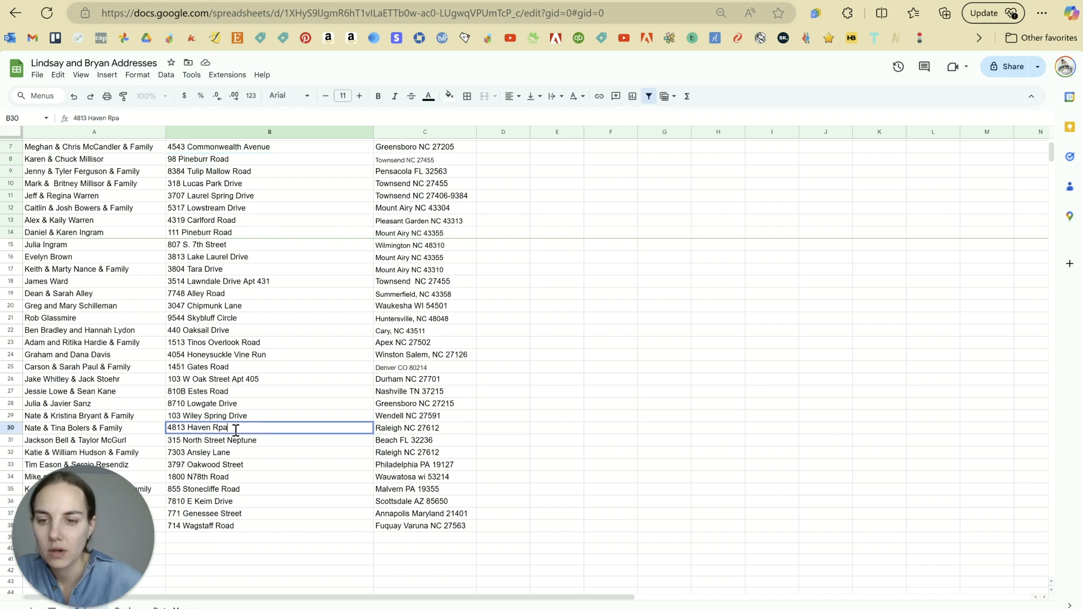
pyautogui.press('BackSpace')
pyautogui.press('BackSpace')
pyautogui.write('oad')
pyautogui.press('Return')
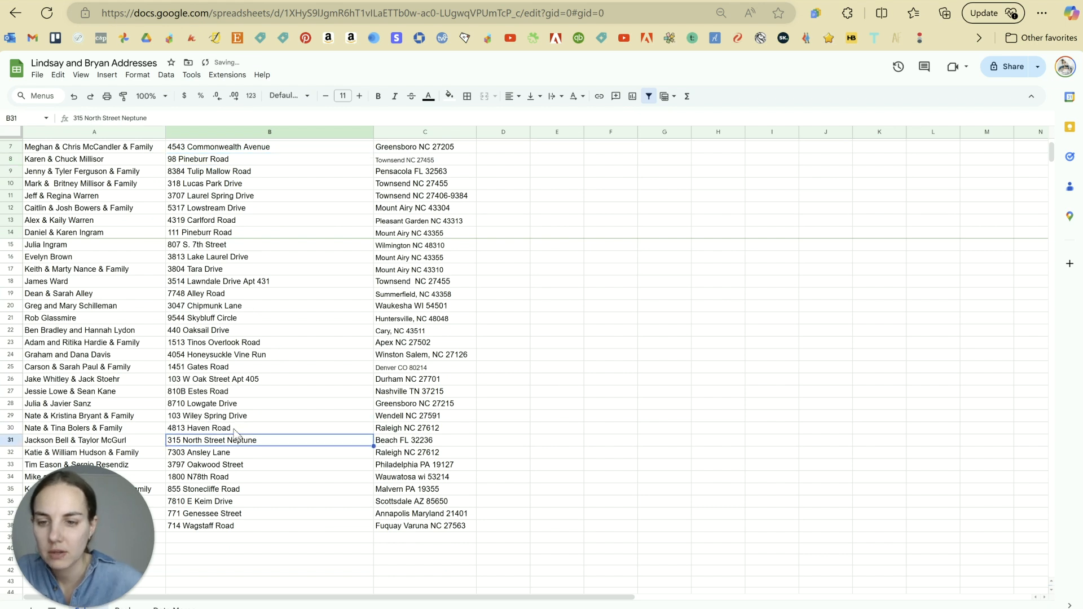
# Step: Review the remaining addresses and select the whole City State column
pyautogui.click(248, 513)
pyautogui.scroll(2, 254, 446)
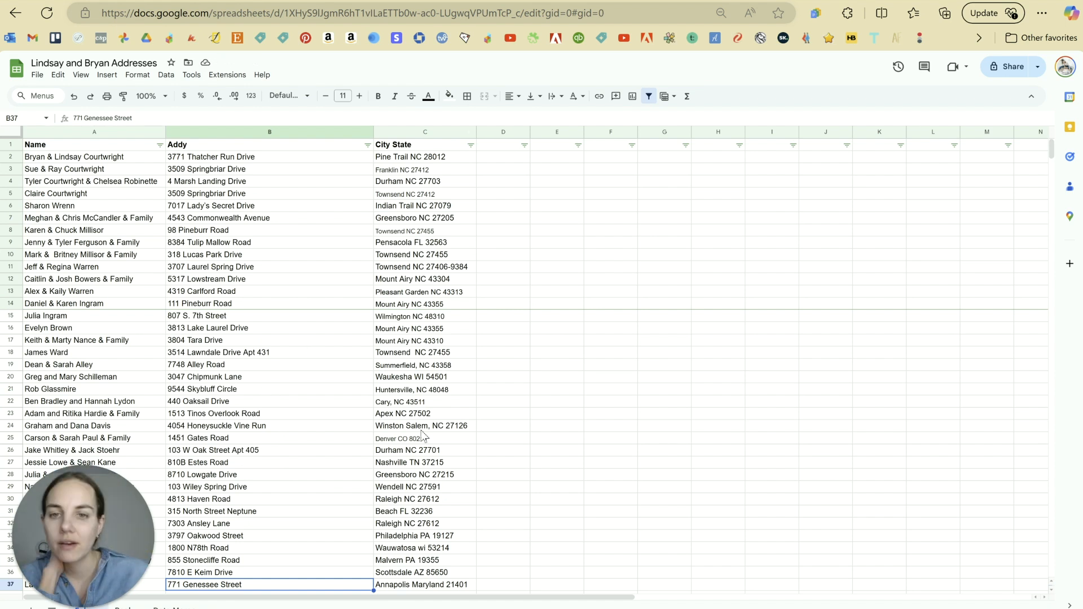
pyautogui.scroll(-2, 450, 430)
pyautogui.scroll(2, 450, 425)
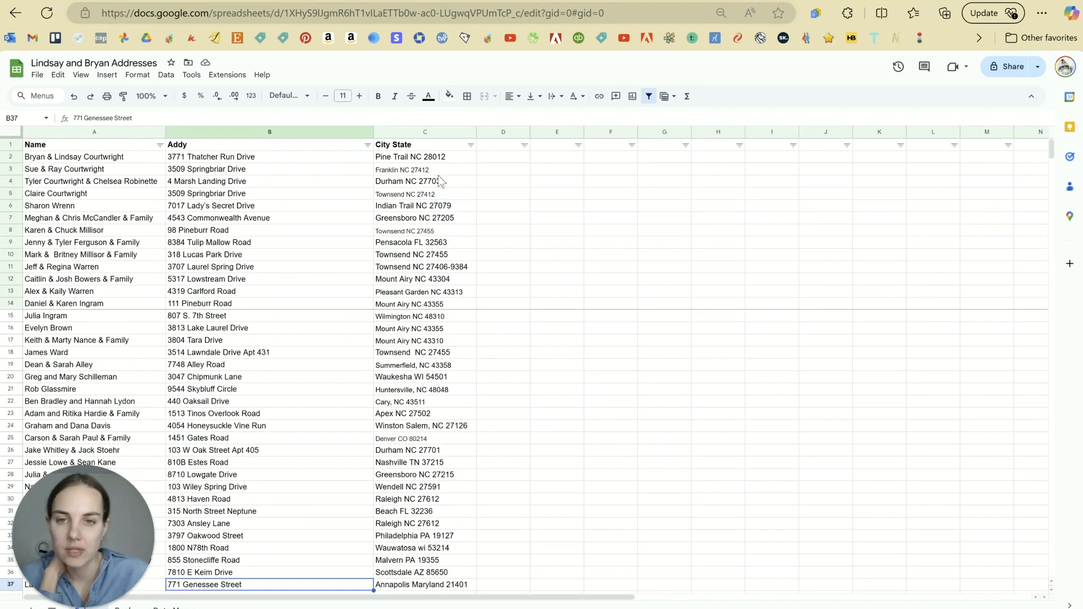
pyautogui.click(421, 132)
# Step: Split column C into City, State and ZIP columns using Space as the separator
pyautogui.click(166, 75)
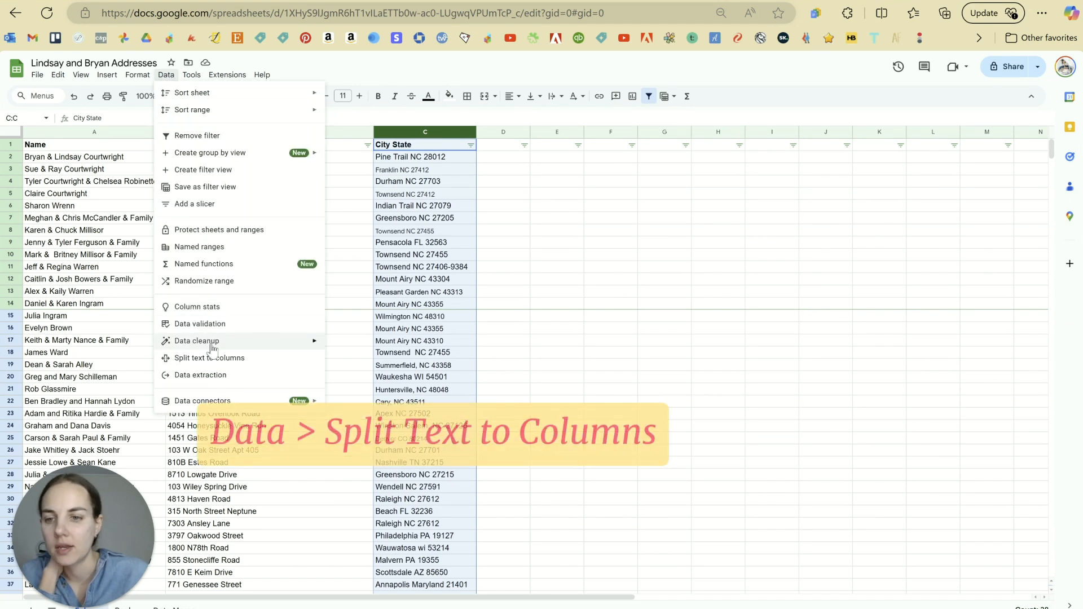
pyautogui.click(210, 359)
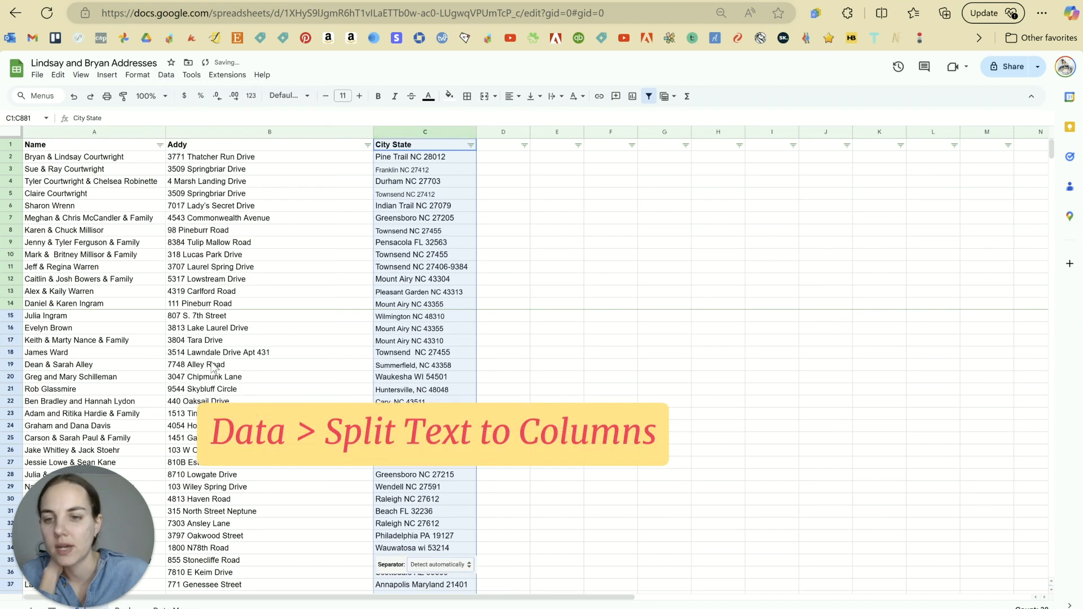
pyautogui.click(440, 565)
pyautogui.click(453, 584)
pyautogui.click(552, 573)
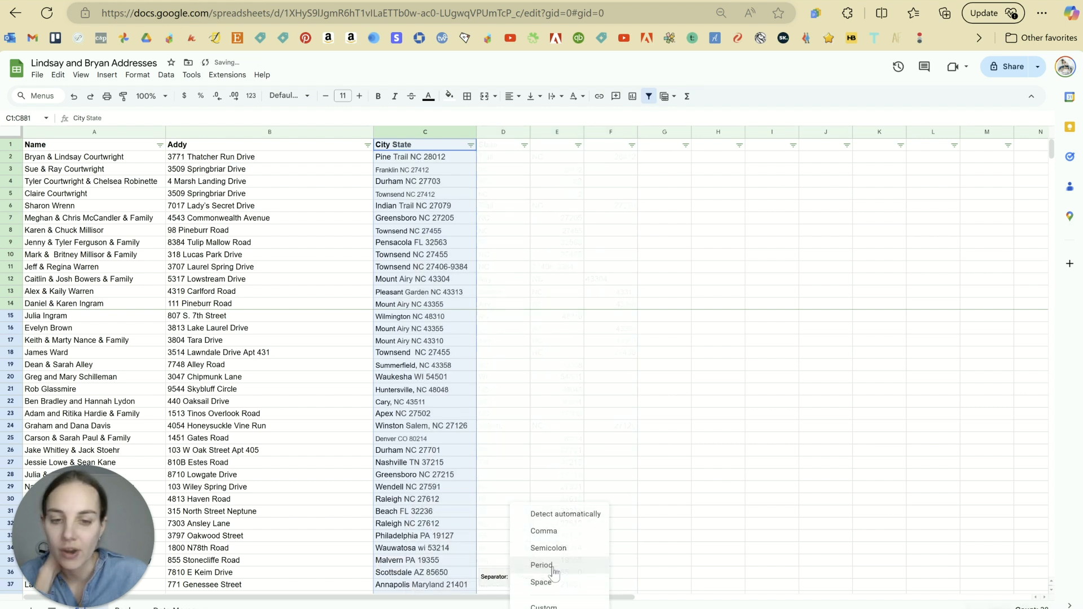
pyautogui.click(551, 582)
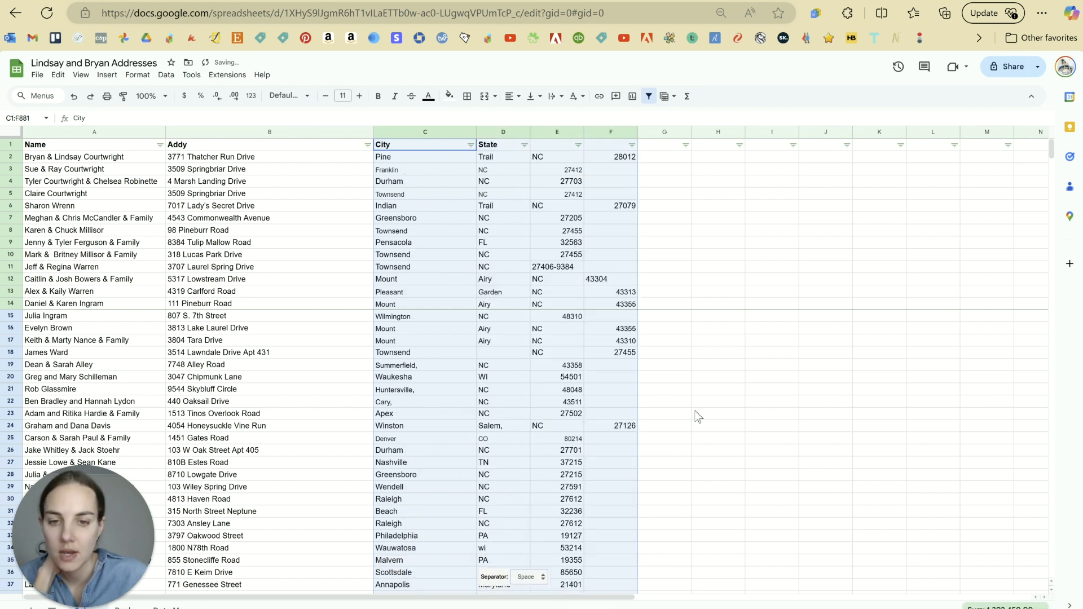
pyautogui.click(762, 317)
pyautogui.scroll(-3, 712, 462)
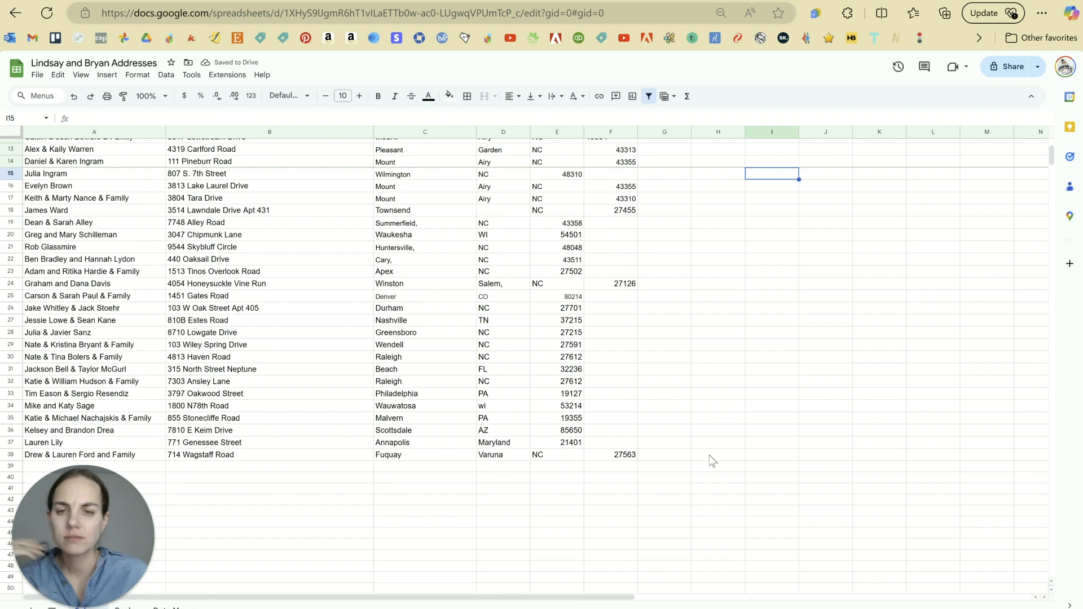
pyautogui.scroll(3, 711, 461)
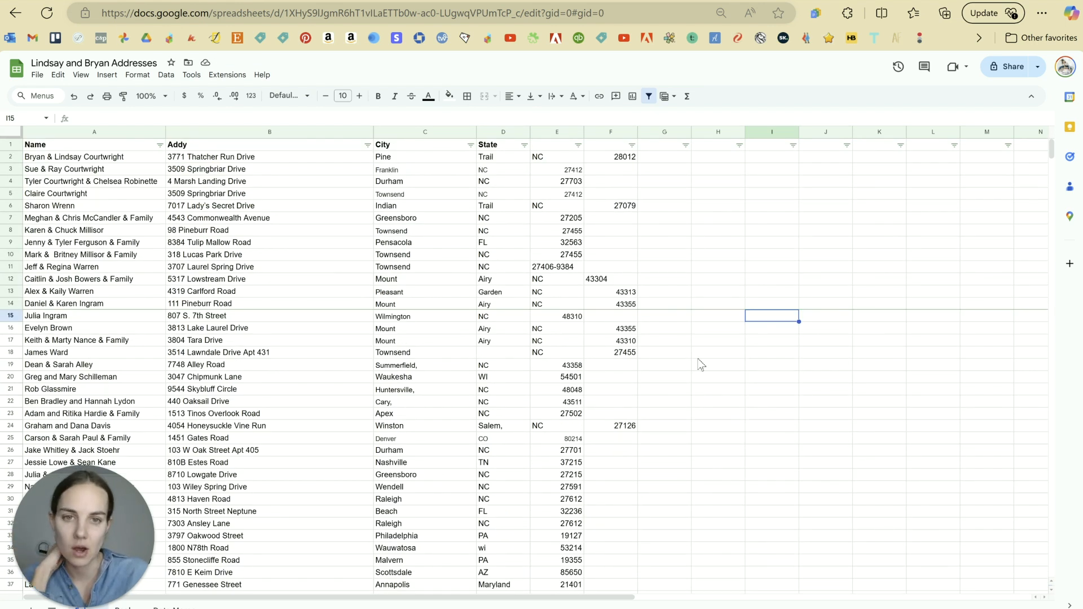
# Step: Inspect the split city and state values in rows 2–3, such as Pine, Trail and NC
pyautogui.click(555, 266)
pyautogui.click(418, 169)
pyautogui.click(487, 159)
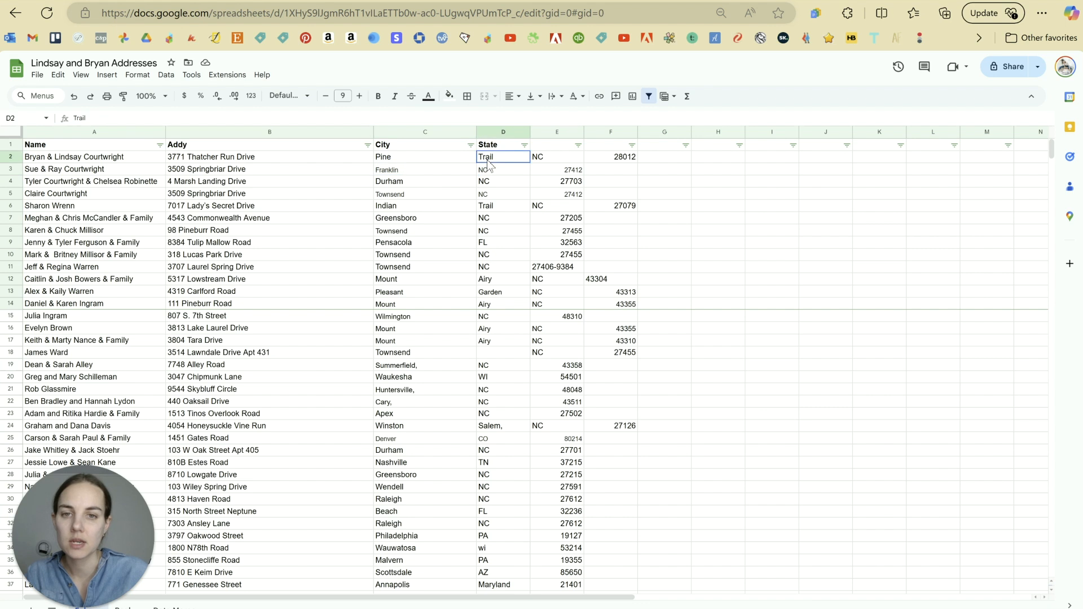
pyautogui.click(457, 156)
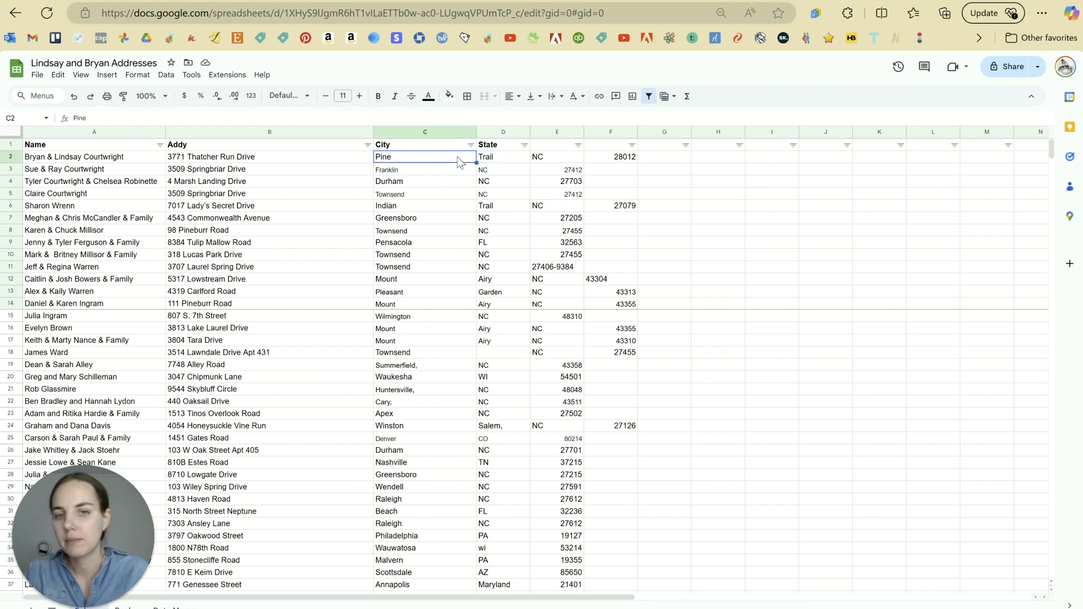
pyautogui.click(552, 161)
pyautogui.click(512, 169)
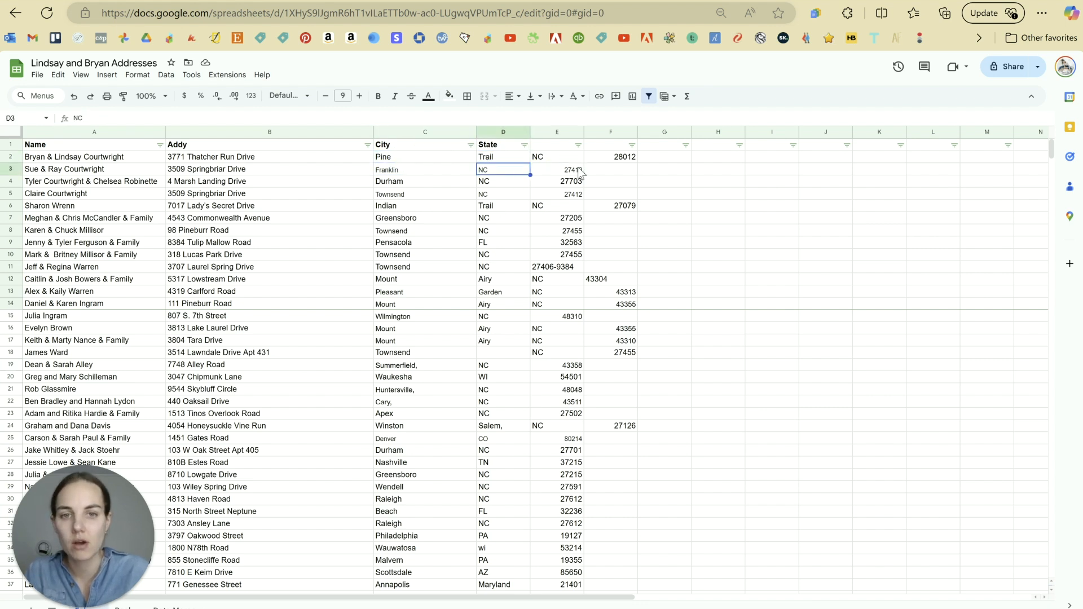
# Step: Enter the header State in E1 and Zip in F1
pyautogui.click(545, 146)
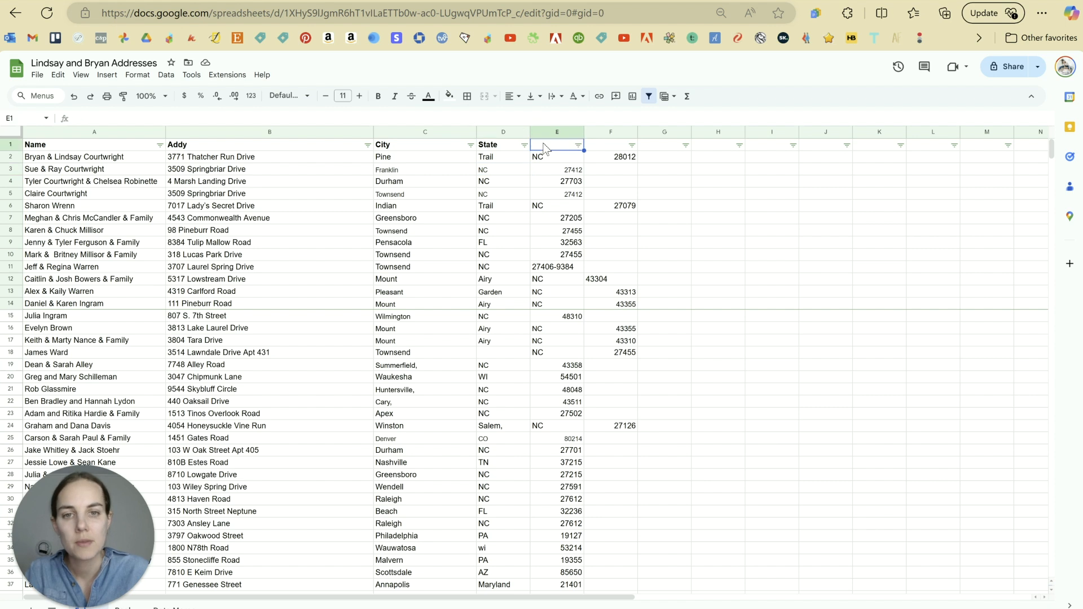
pyautogui.write('State')
pyautogui.press('Tab')
pyautogui.write('Zip')
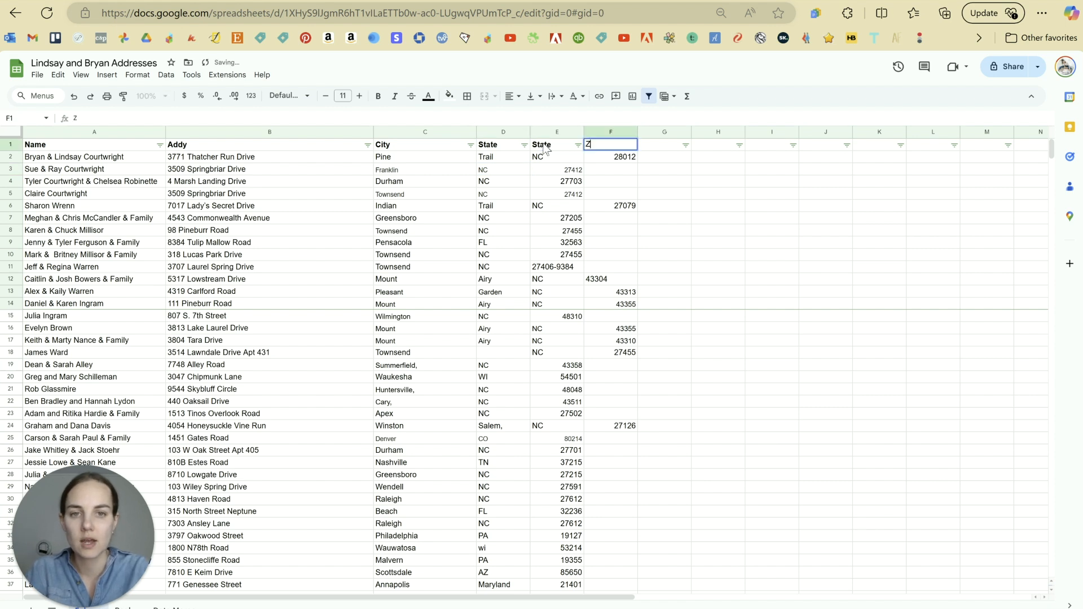
pyautogui.press('Return')
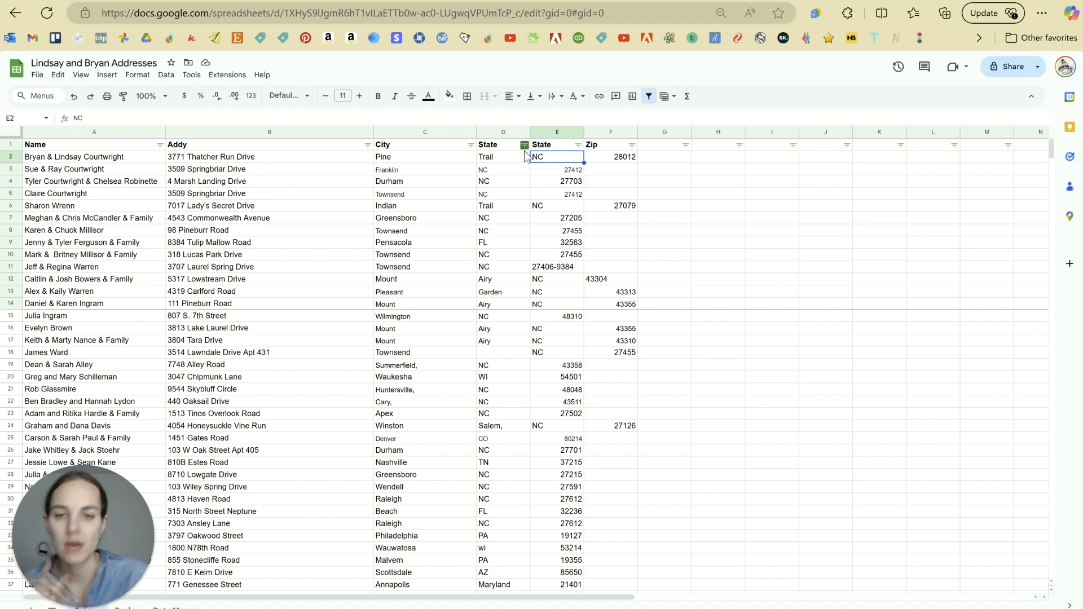
# Step: Check column D's filter options and the Pine Trail and 27412 cells in row 3
pyautogui.click(524, 146)
pyautogui.click(689, 205)
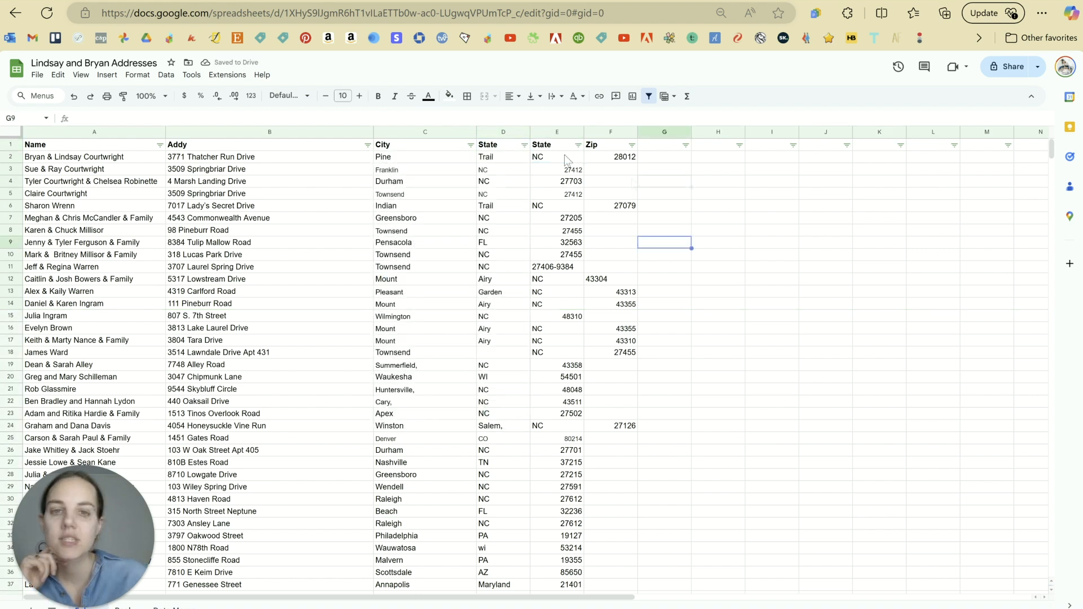
pyautogui.click(560, 173)
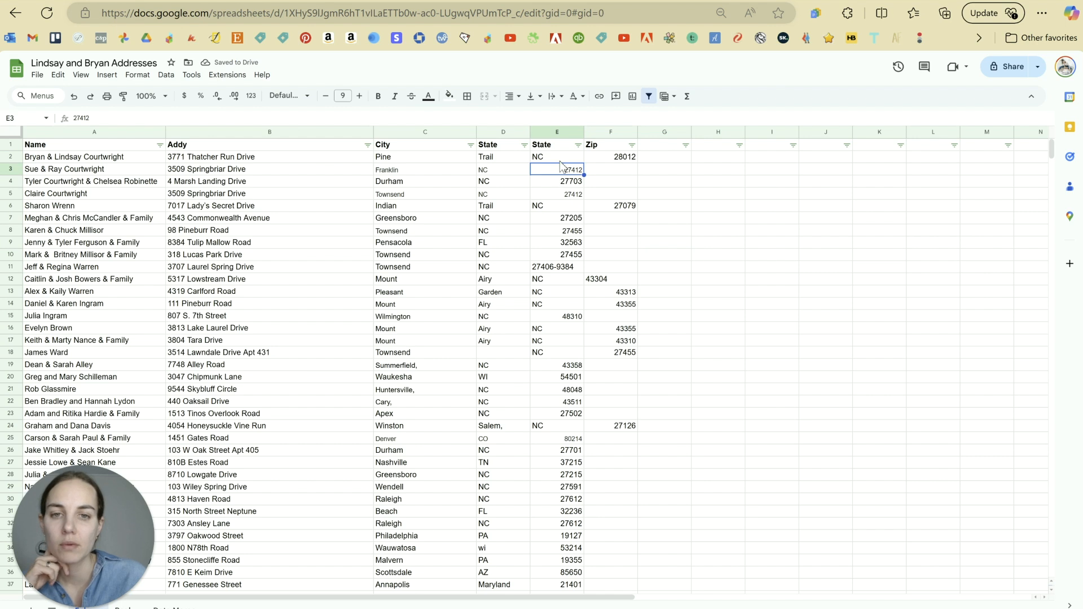
pyautogui.moveTo(452, 159); pyautogui.dragTo(504, 164)
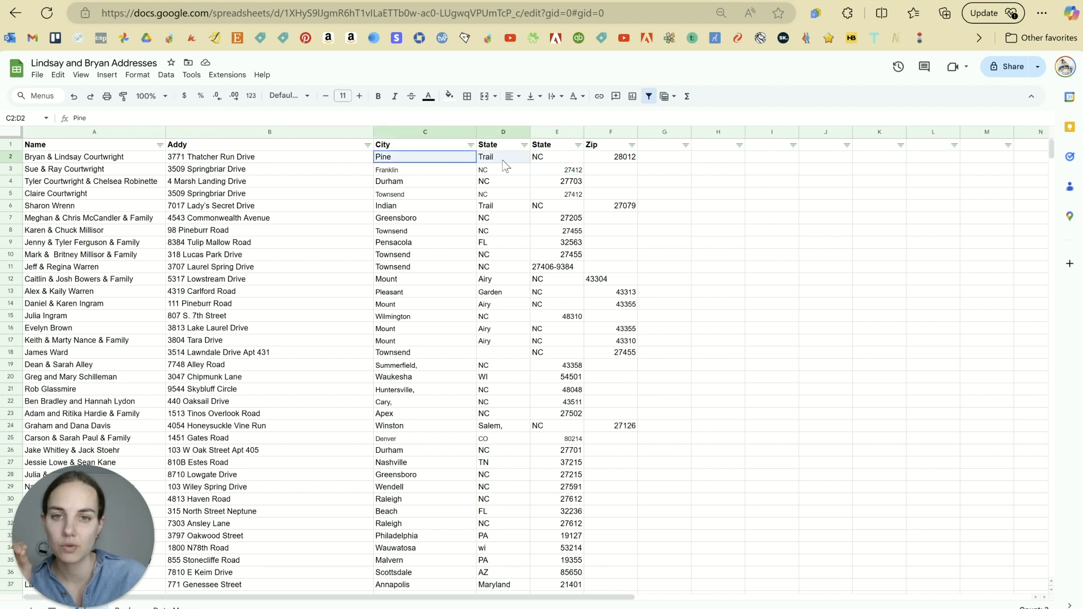
pyautogui.click(572, 169)
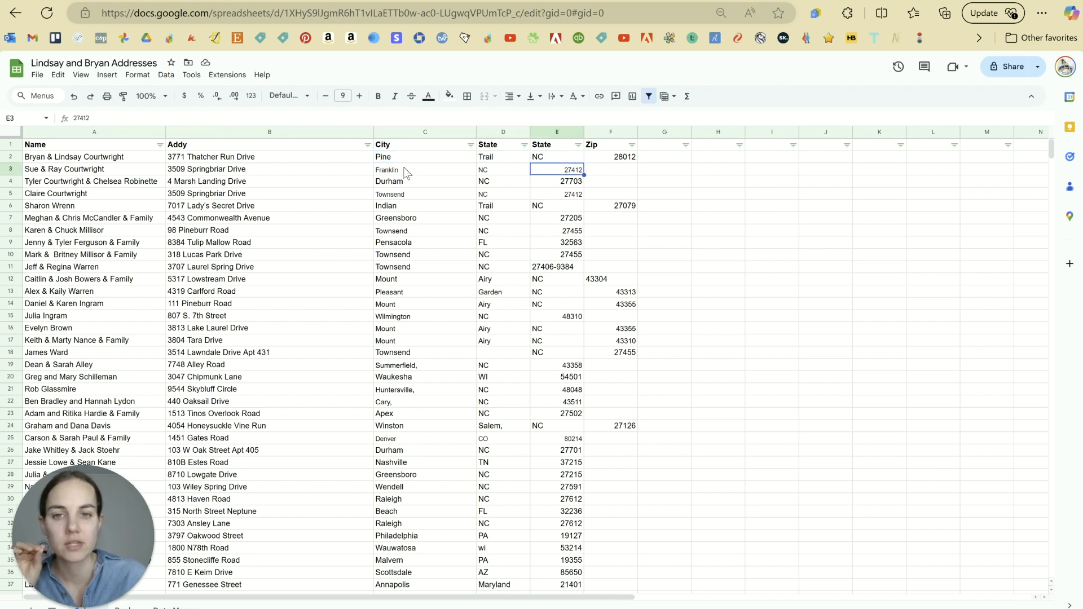
pyautogui.click(577, 145)
# Step: Sort all rows A to Z by column E
pyautogui.click(550, 163)
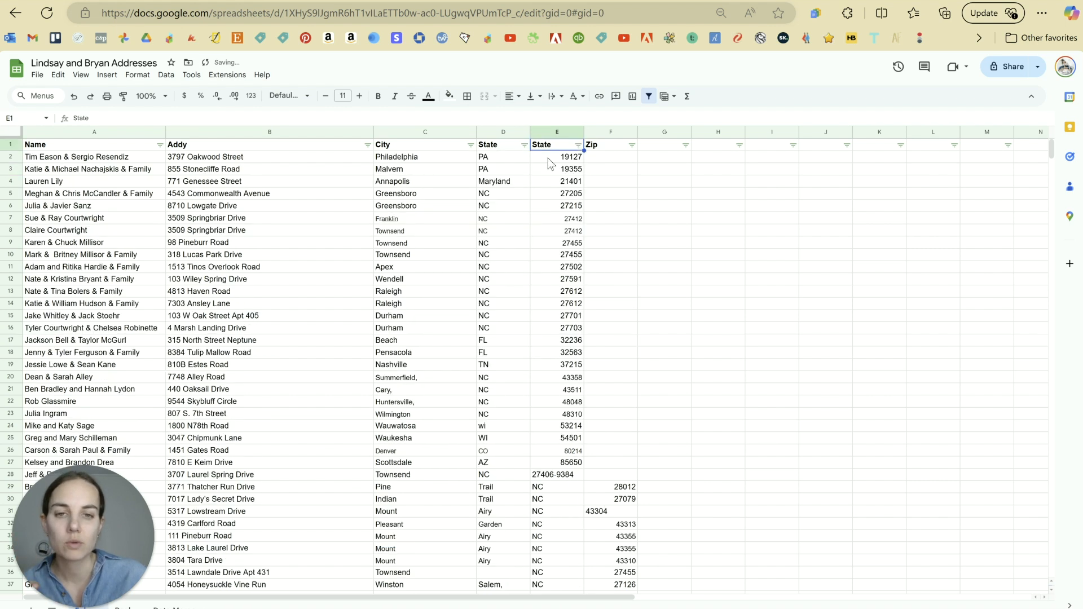
pyautogui.scroll(-4, 585, 231)
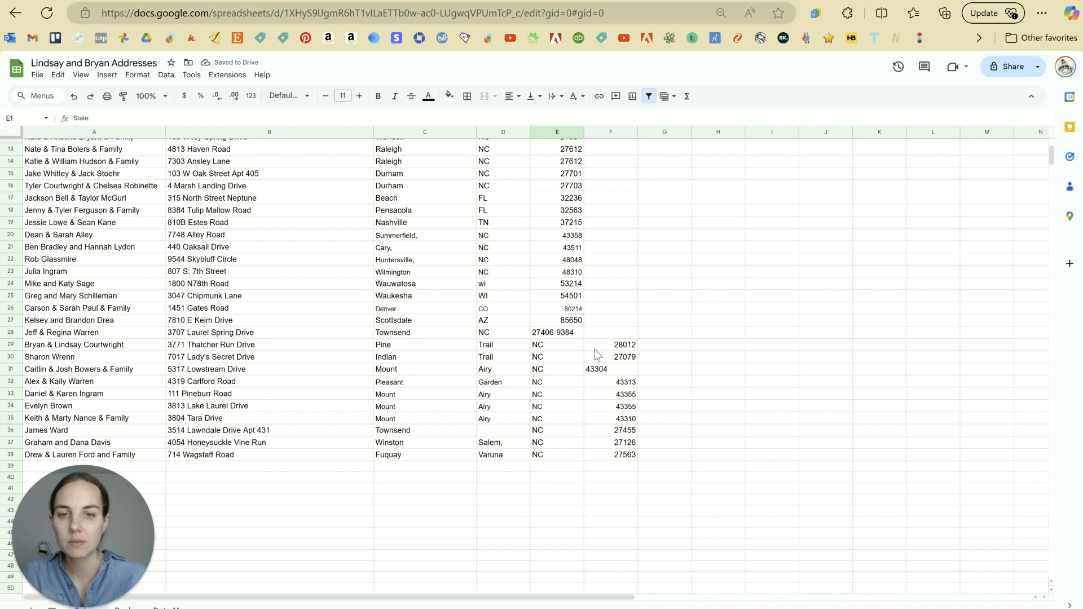
pyautogui.scroll(4, 593, 349)
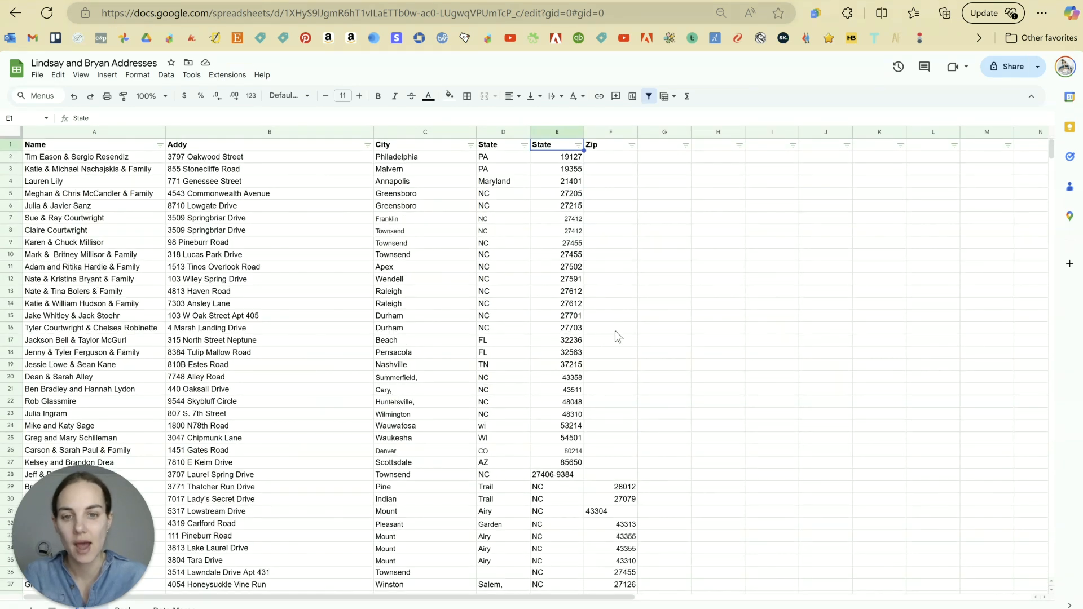
# Step: Move the zip codes from column E into the Zip column starting at F2
pyautogui.moveTo(576, 474); pyautogui.dragTo(567, 159)
pyautogui.hotkey('ctrl', 'c')
pyautogui.click(607, 159)
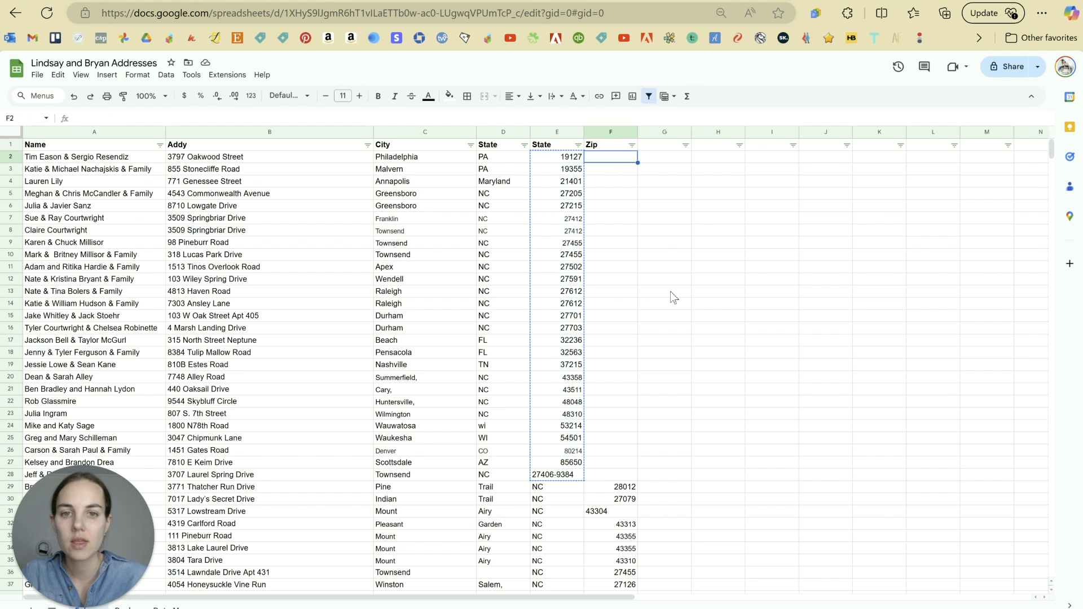
pyautogui.hotkey('ctrl', 'v')
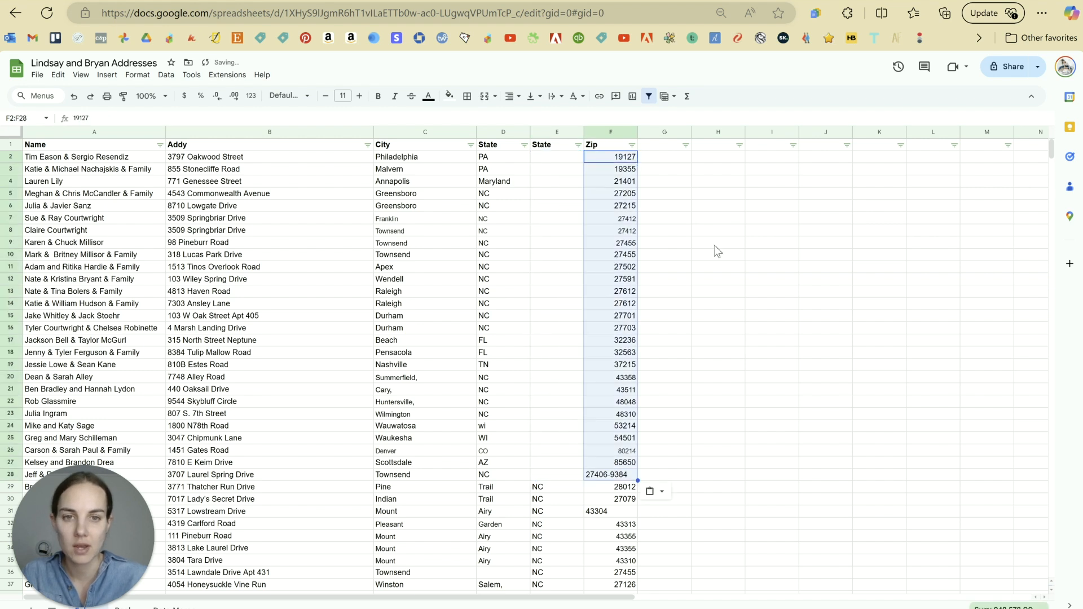
pyautogui.click(680, 241)
# Step: Move the state codes from column D into the State column starting at E2
pyautogui.moveTo(503, 161); pyautogui.dragTo(516, 477)
pyautogui.hotkey('ctrl', 'c')
pyautogui.click(567, 160)
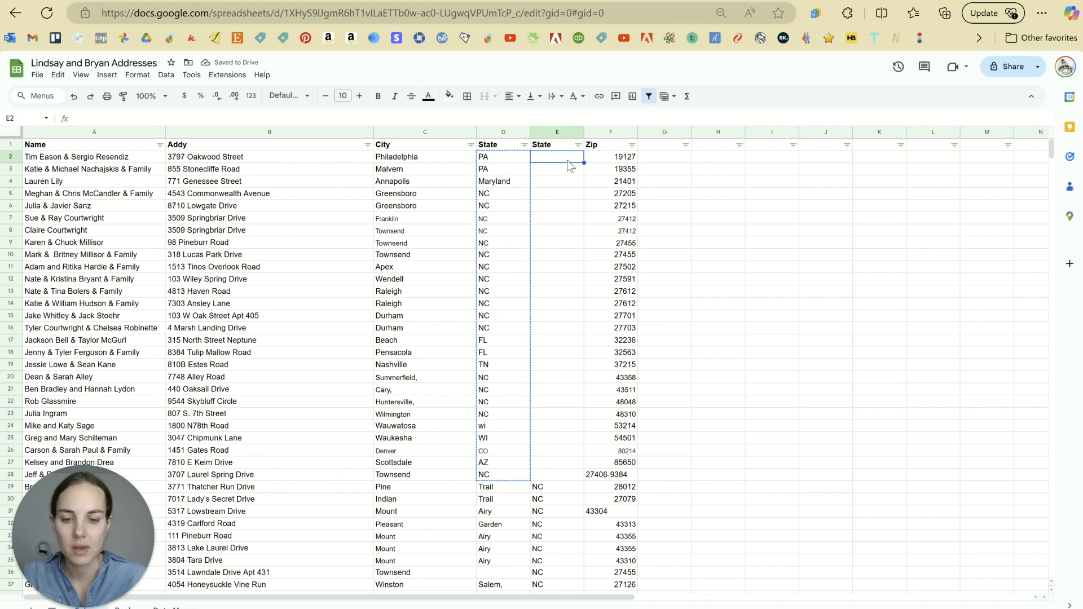
pyautogui.hotkey('ctrl', 'v')
pyautogui.click(739, 330)
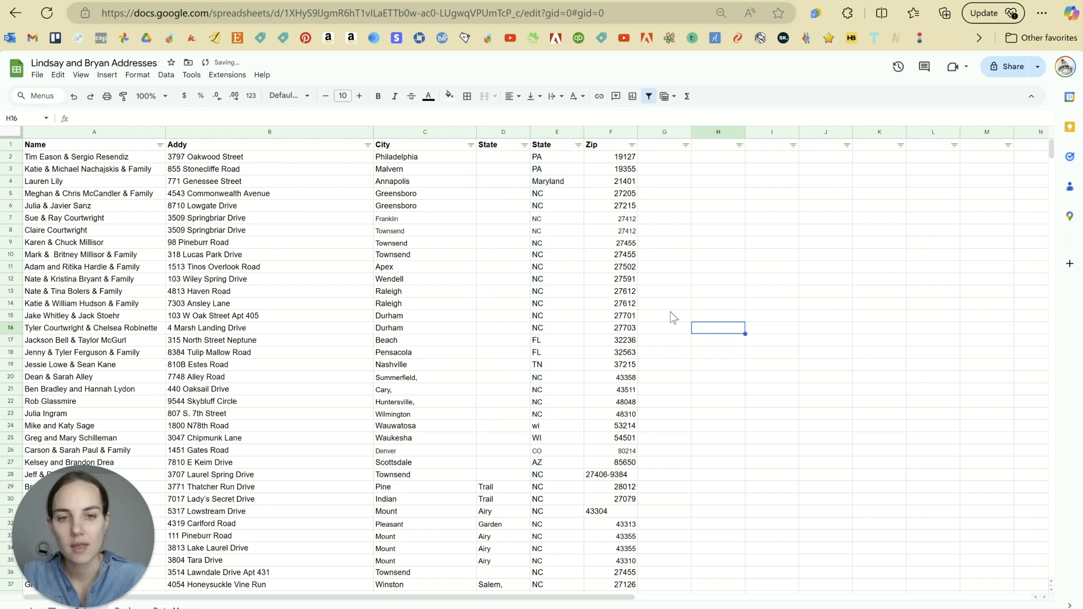
pyautogui.scroll(-3, 576, 327)
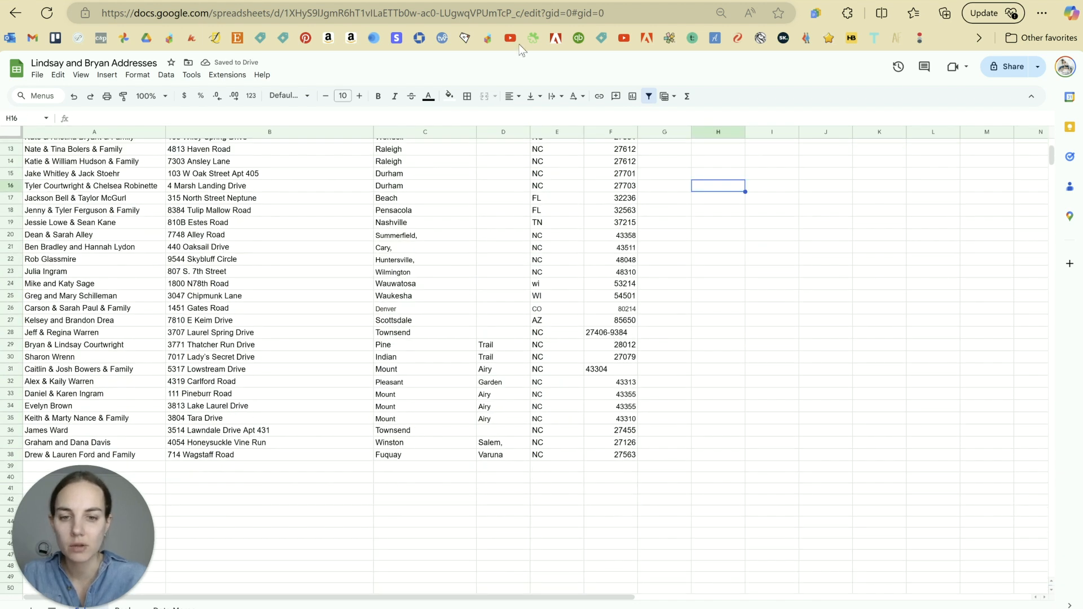
# Step: Complete C29–C31 as Pine Trail, Indian Trail and Mount Airy, fixing a typo
pyautogui.moveTo(395, 345); pyautogui.dragTo(494, 460)
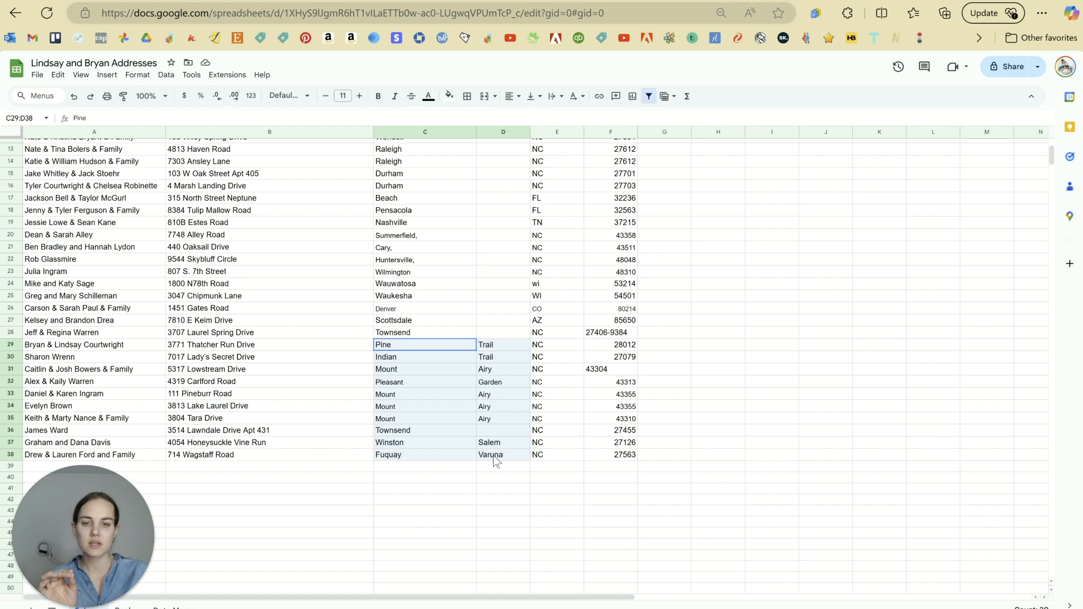
pyautogui.doubleClick(396, 345)
pyautogui.write('Trail')
pyautogui.press('Return')
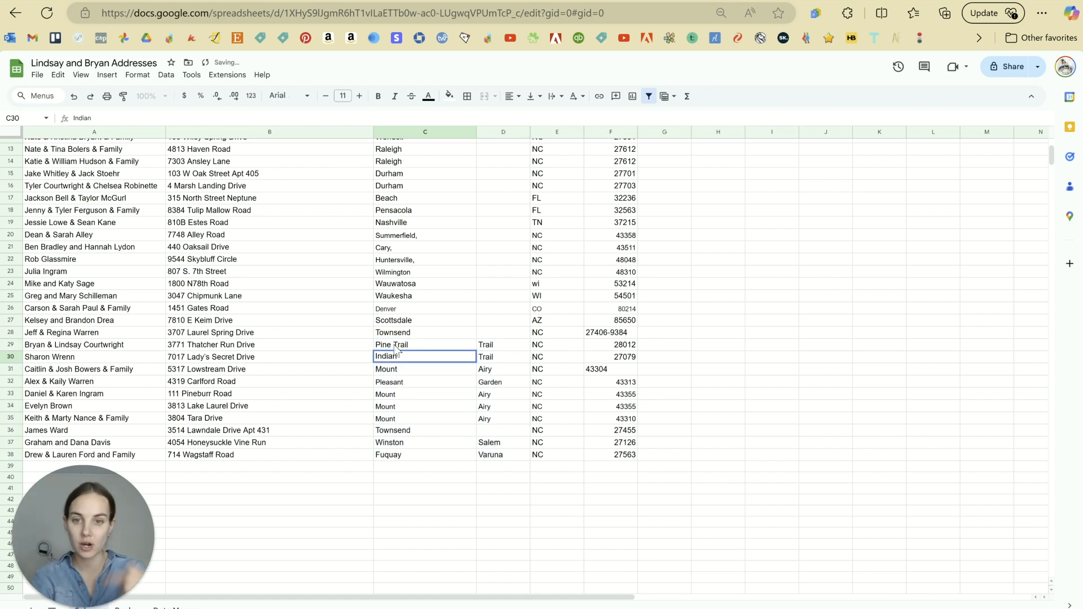
pyautogui.write('Trial')
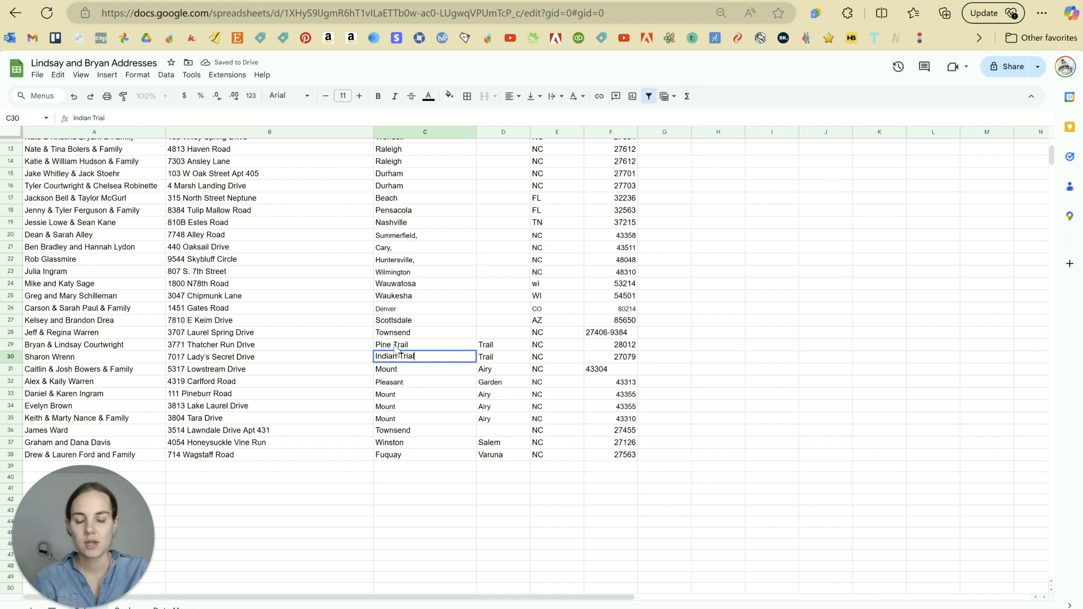
pyautogui.press('BackSpace')
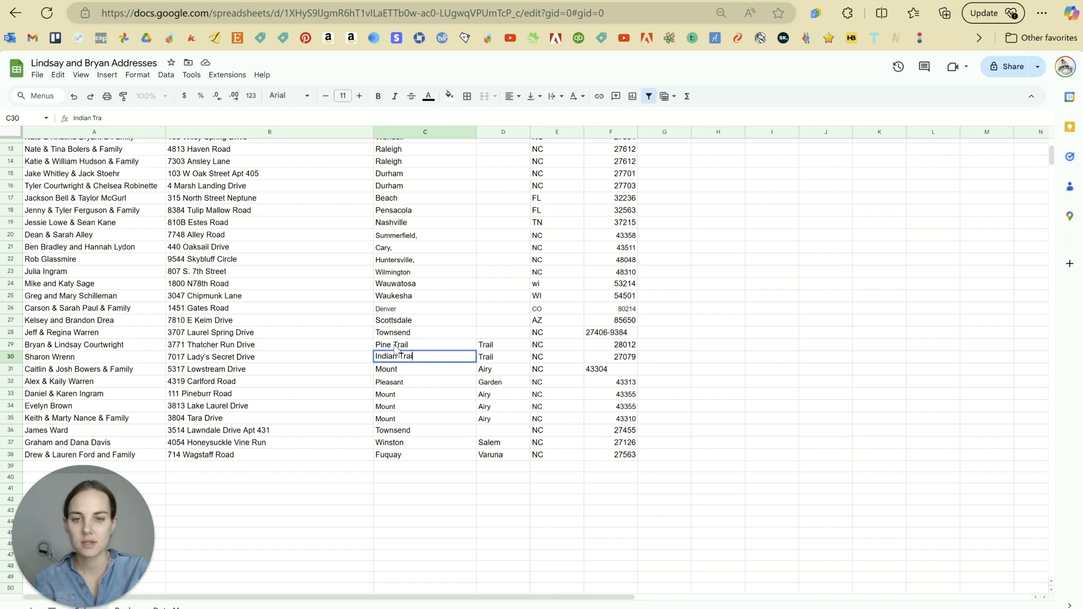
pyautogui.press('Return')
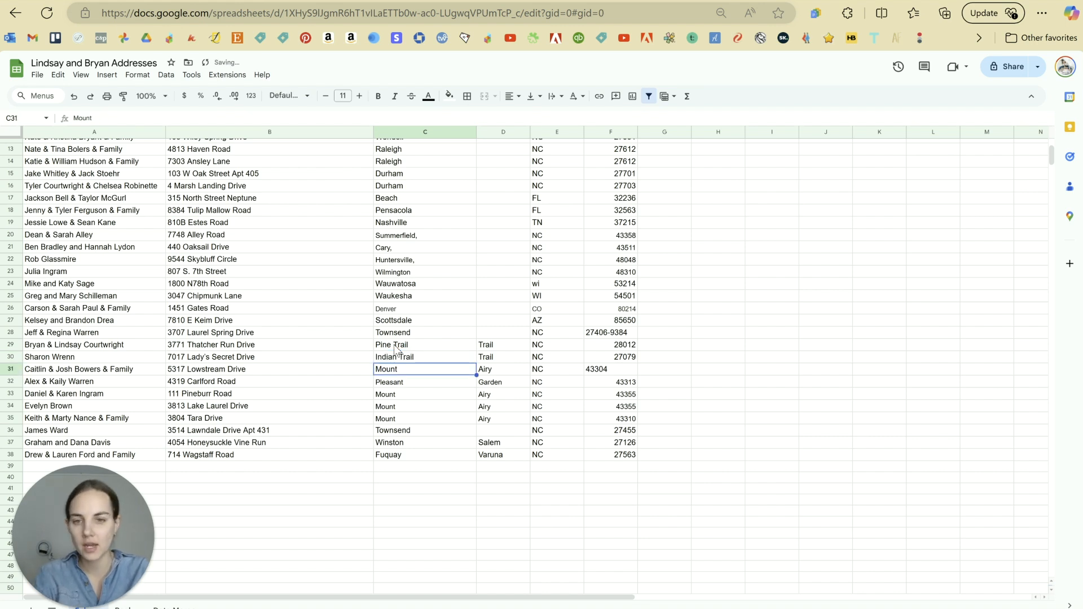
pyautogui.write('Airy')
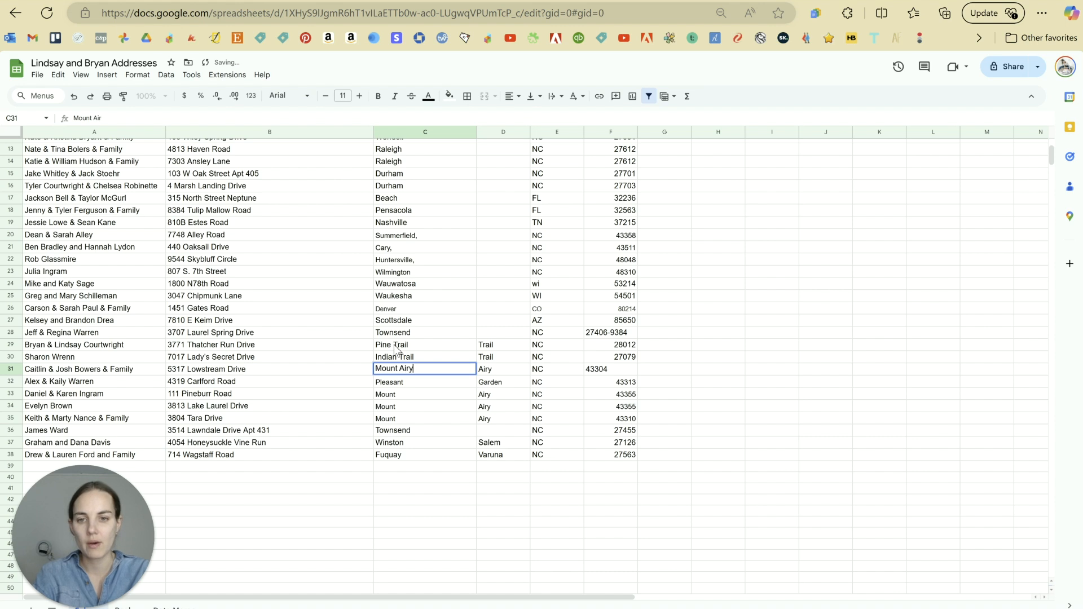
pyautogui.press('Return')
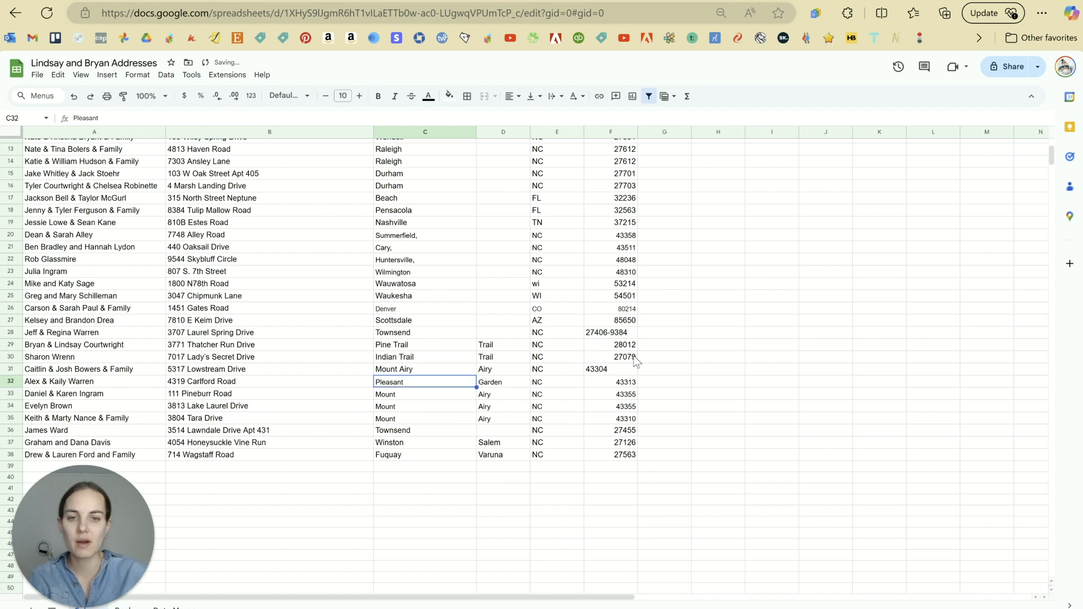
# Step: Select G32, beside the Pleasant entry in C32, for a joining formula
pyautogui.click(713, 379)
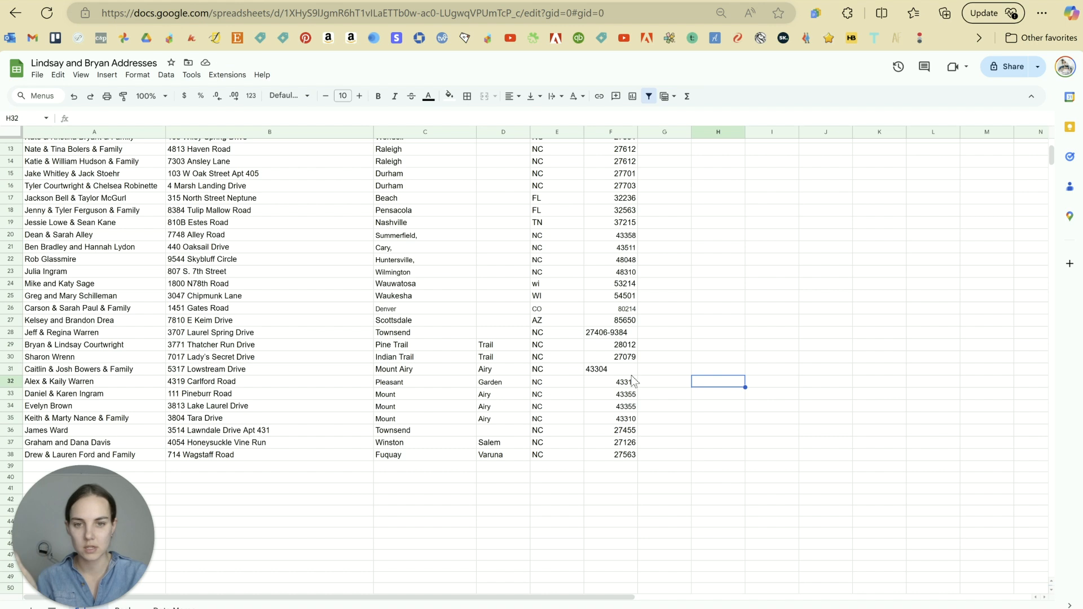
pyautogui.click(421, 384)
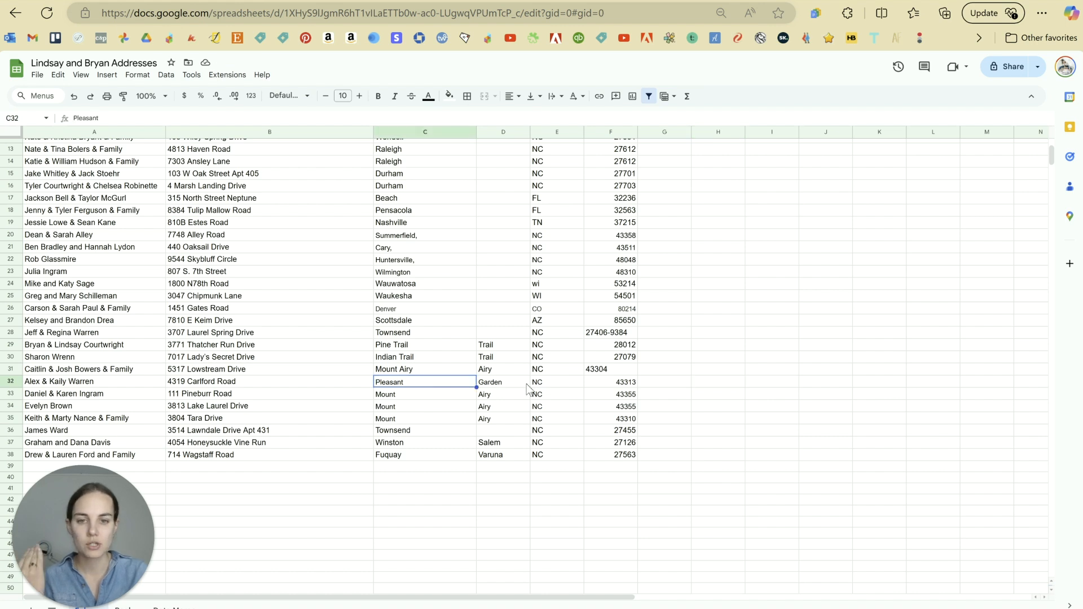
pyautogui.click(660, 385)
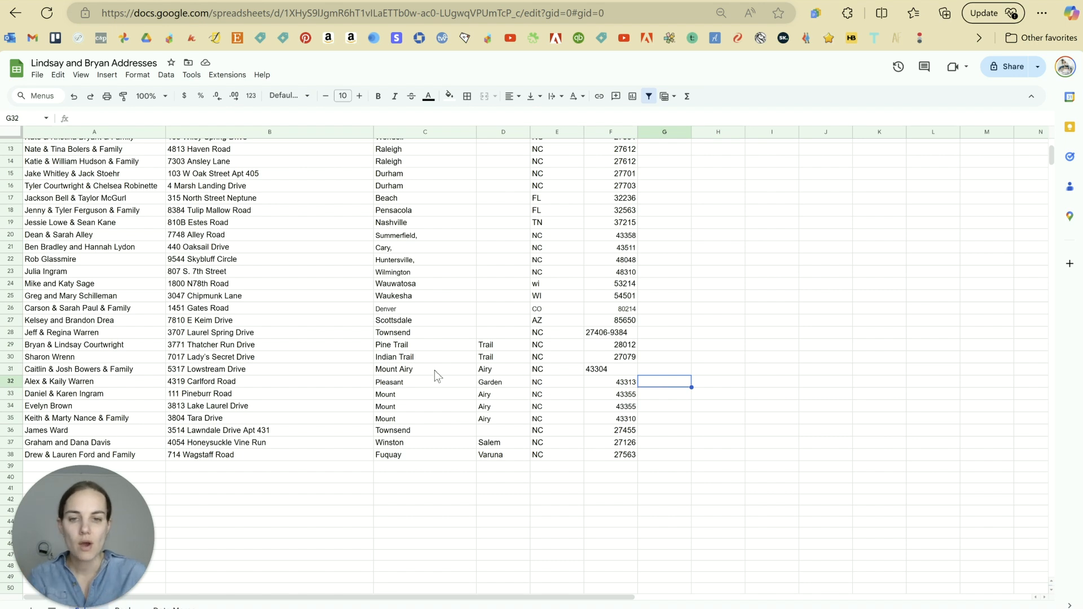
# Step: Enter =C32&" "&D32 in G32 and fill it down to G38
pyautogui.write('=')
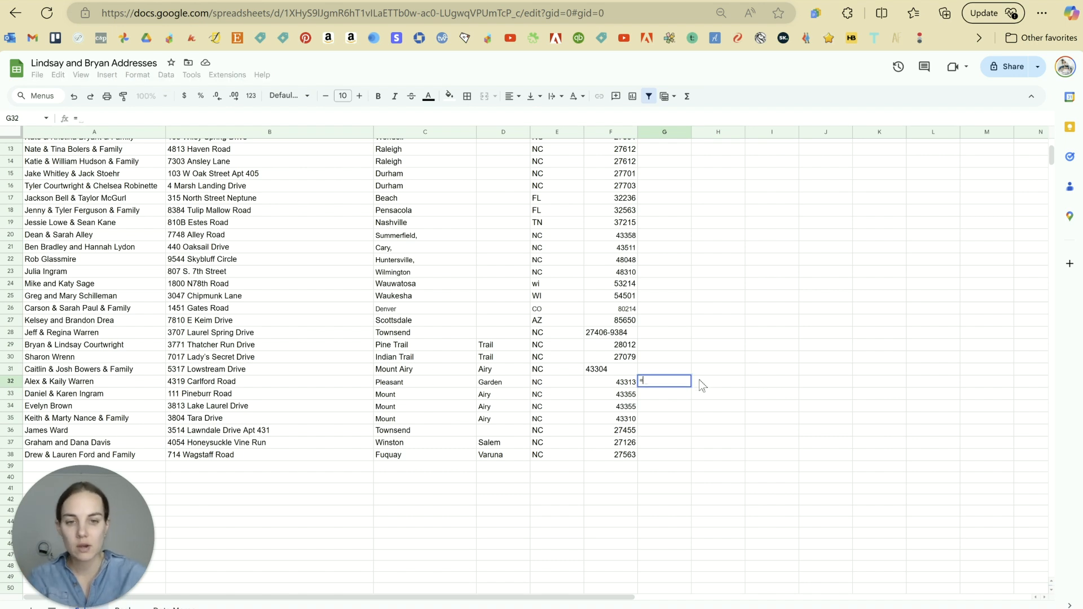
pyautogui.click(438, 382)
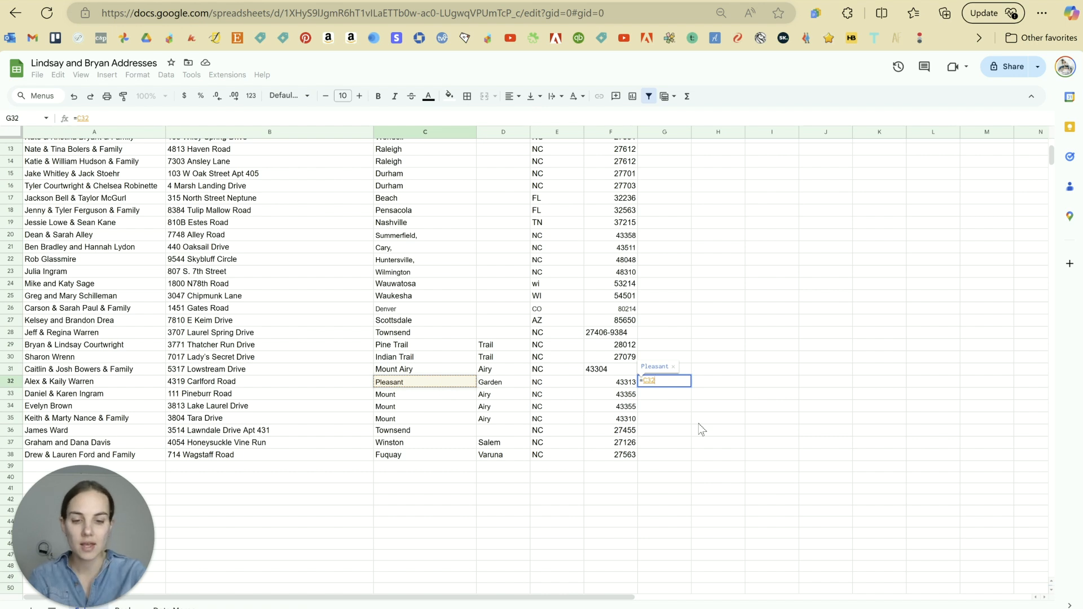
pyautogui.write('&')
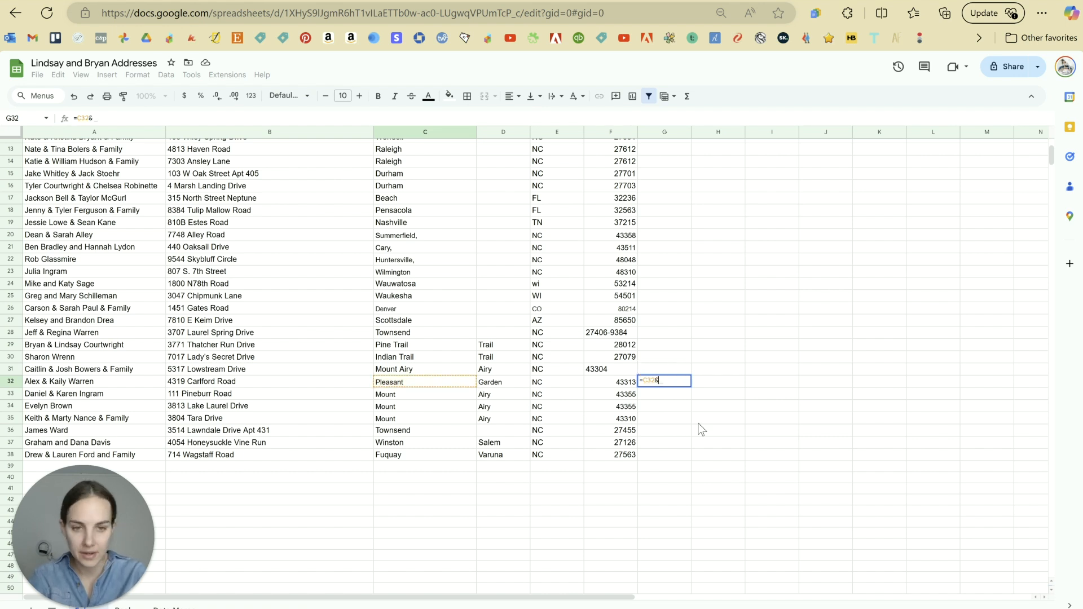
pyautogui.write('"')
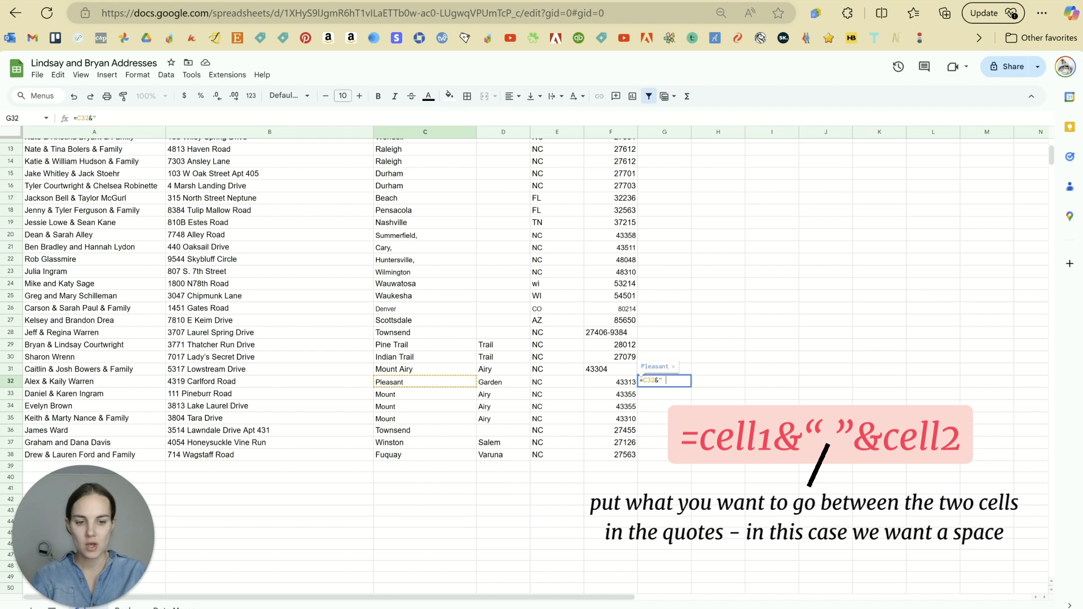
pyautogui.write('"&')
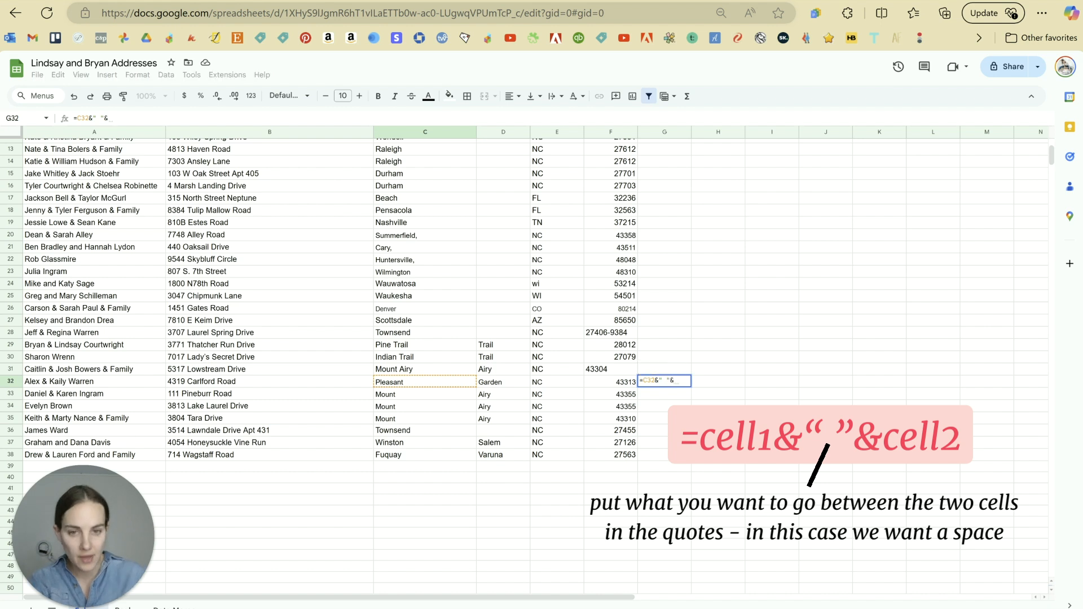
pyautogui.click(512, 389)
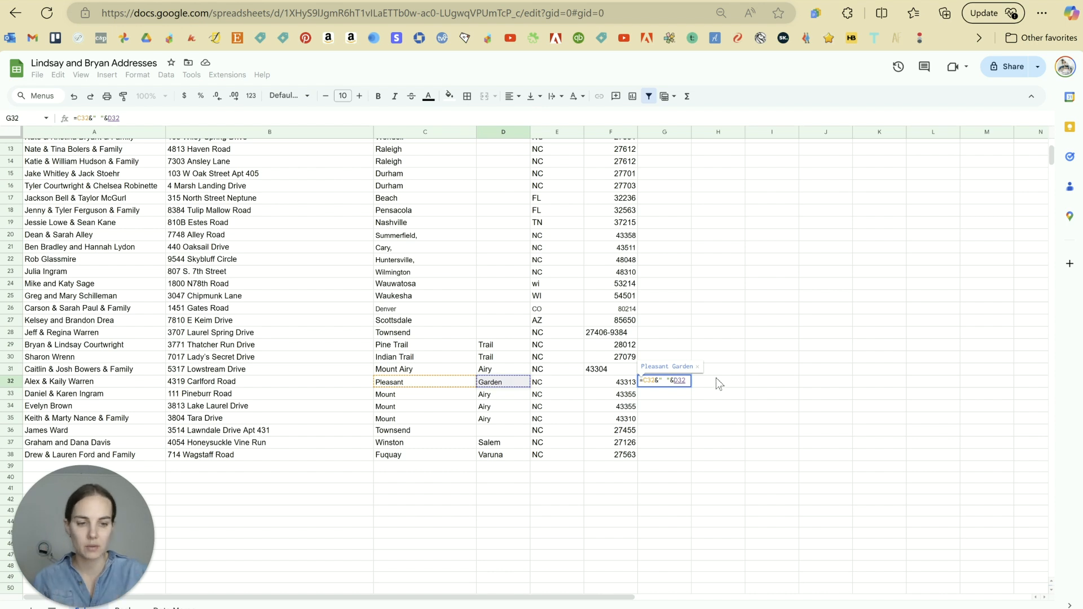
pyautogui.press('Return')
pyautogui.click(685, 382)
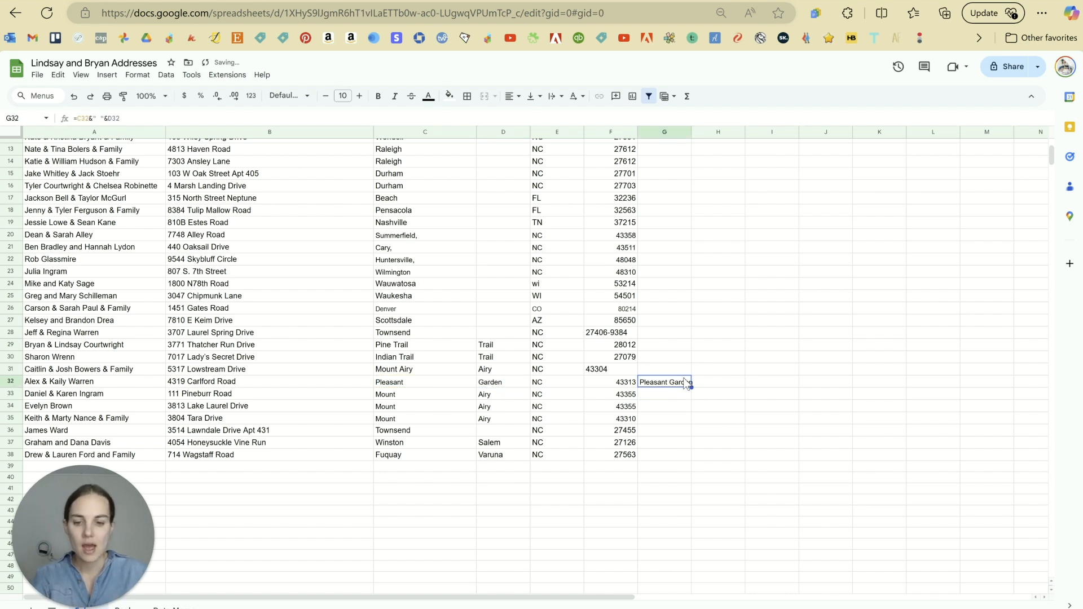
pyautogui.moveTo(660, 394); pyautogui.dragTo(668, 454)
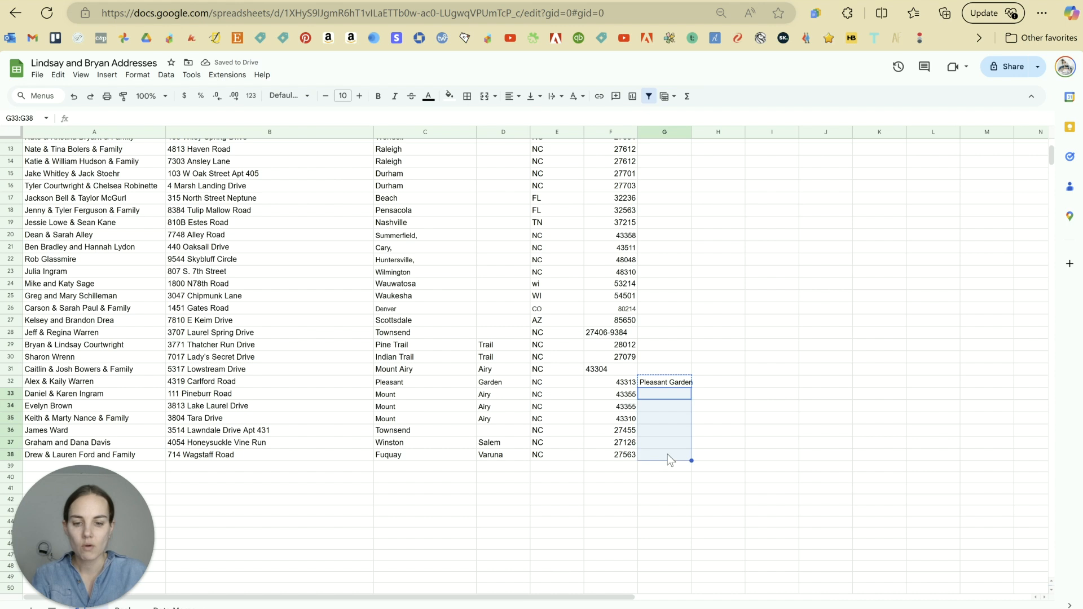
pyautogui.hotkey('ctrl', 'v')
pyautogui.click(766, 418)
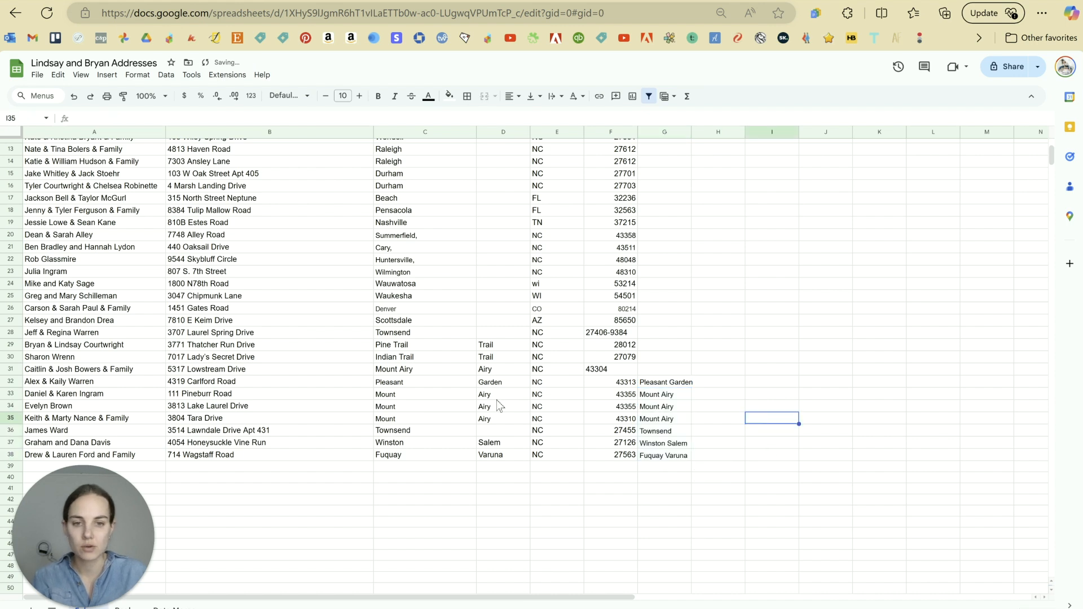
# Step: Check joined results like Townsend and Winston Salem, then select G32:G38
pyautogui.click(428, 395)
pyautogui.moveTo(540, 397); pyautogui.dragTo(658, 474)
pyautogui.click(659, 475)
pyautogui.click(431, 432)
pyautogui.click(508, 435)
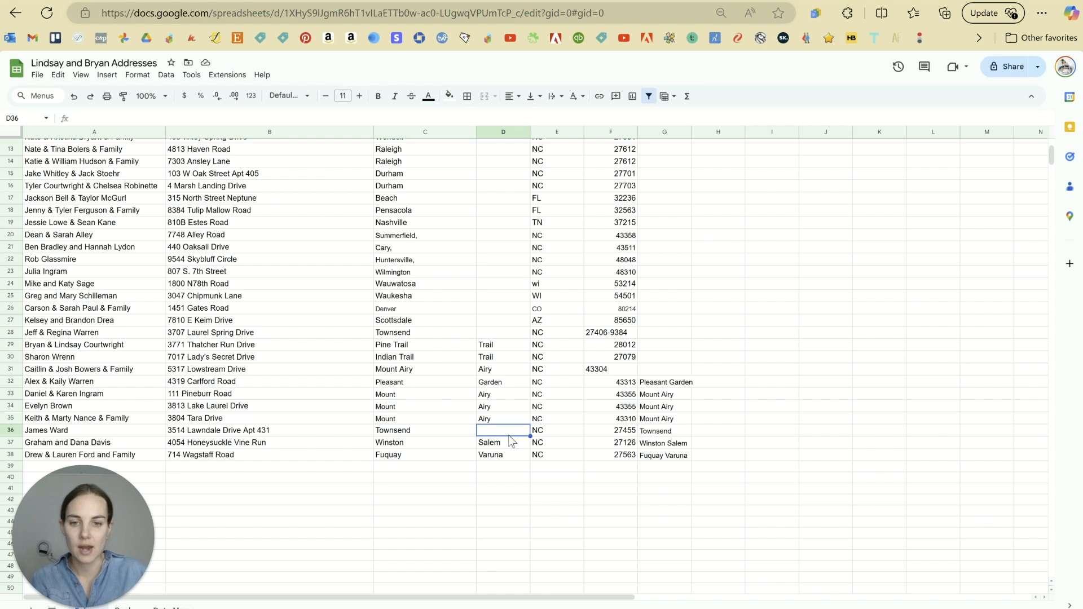
pyautogui.click(684, 439)
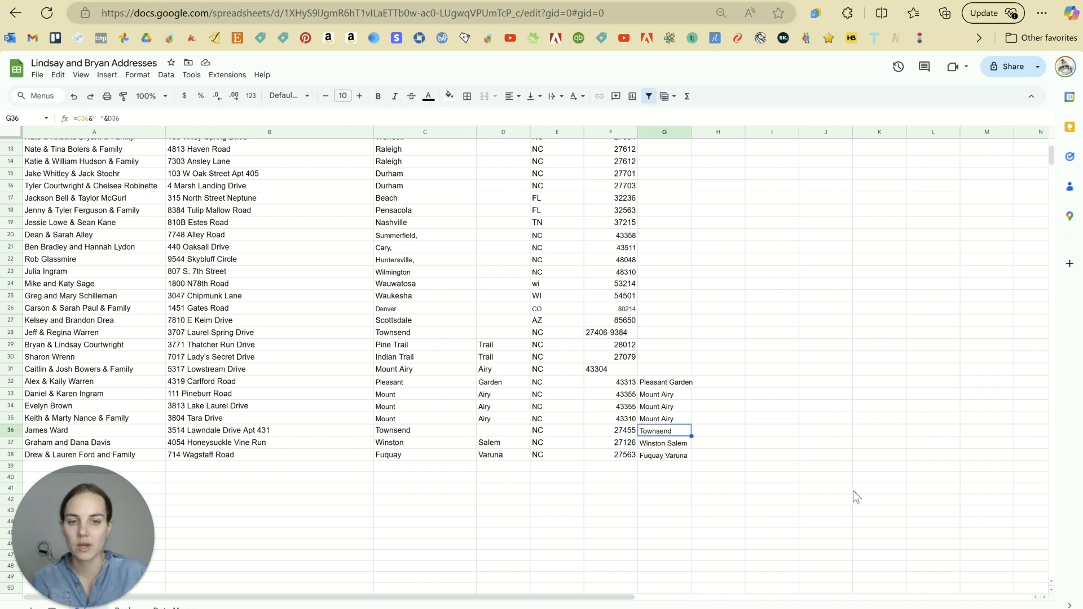
pyautogui.click(826, 489)
pyautogui.moveTo(666, 384); pyautogui.dragTo(658, 460)
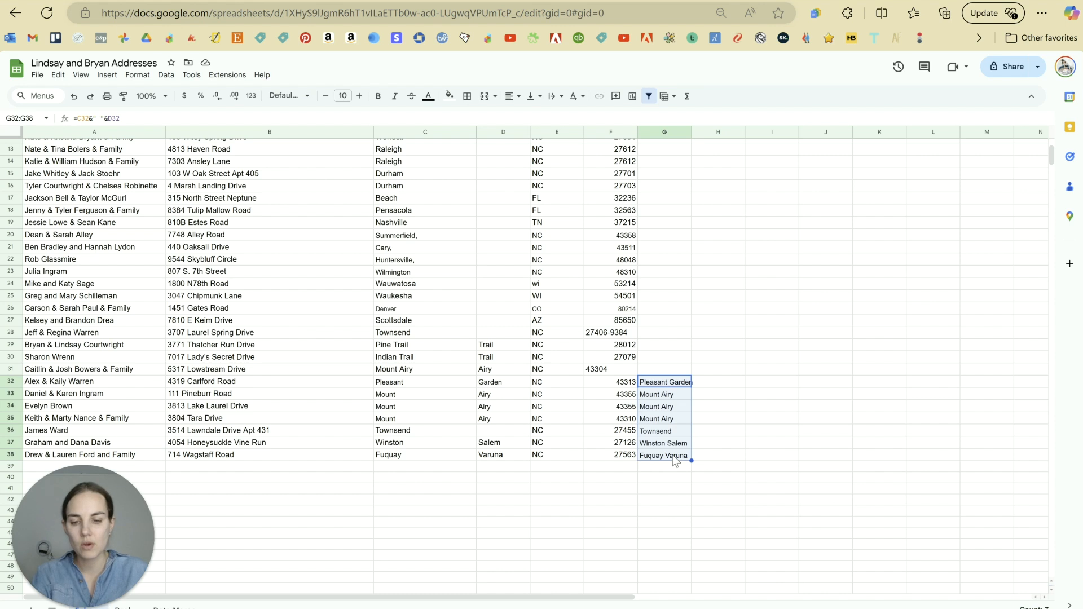
# Step: Copy the joined city names from G32:G38 and check the G32 formula
pyautogui.hotkey('ctrl', 'c')
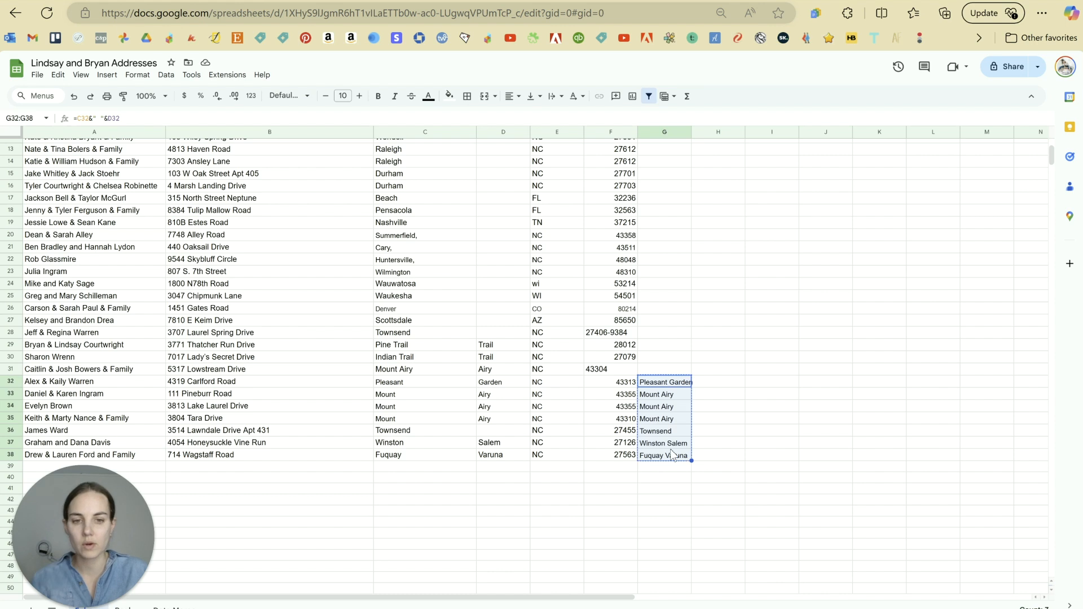
pyautogui.rightClick(405, 384)
pyautogui.moveTo(478, 283)
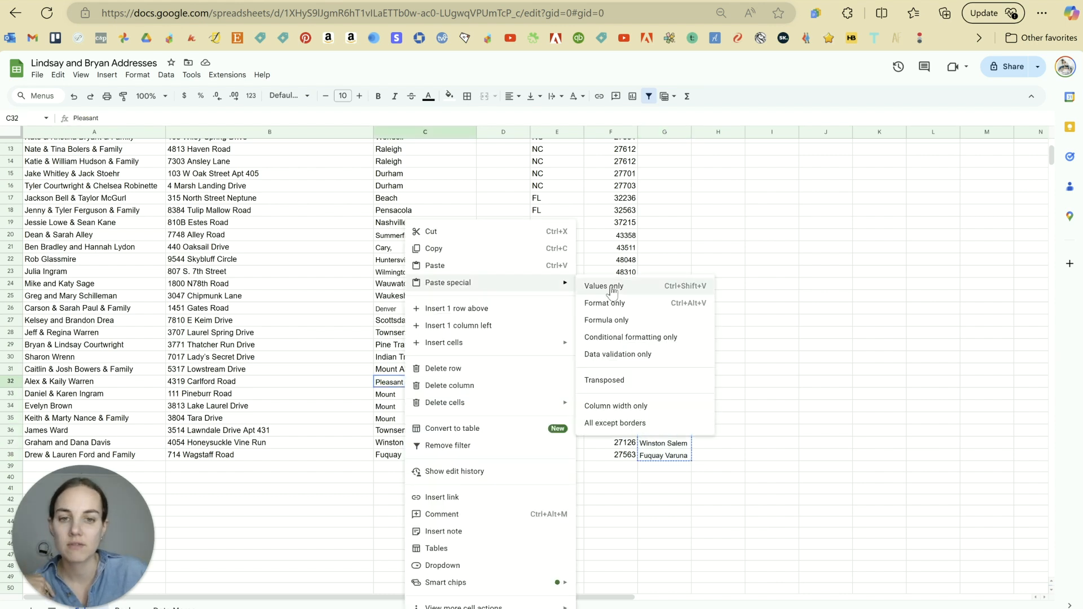
pyautogui.click(781, 310)
pyautogui.click(677, 382)
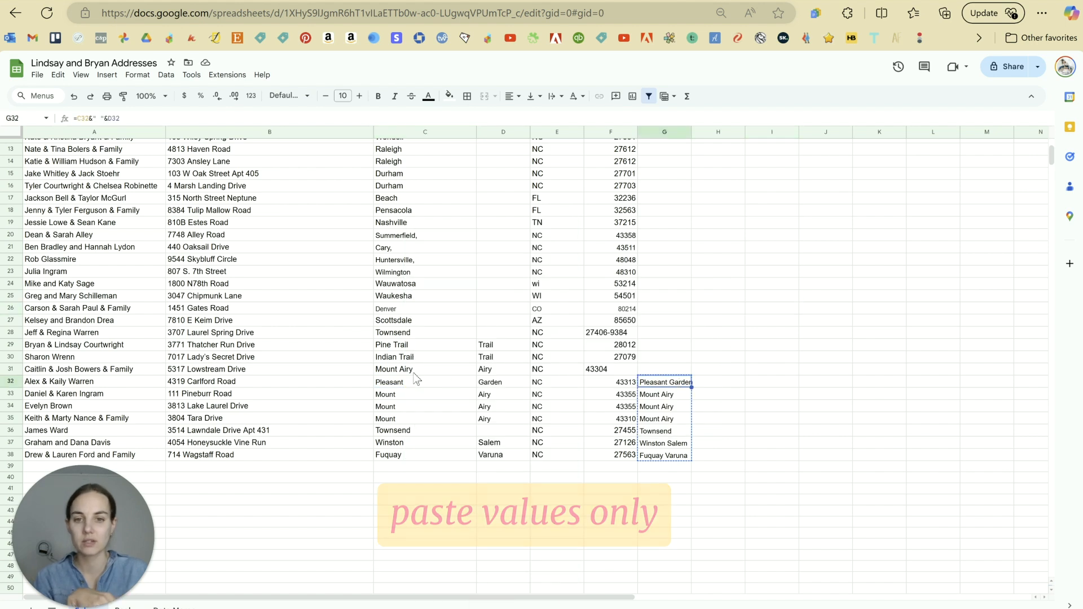
pyautogui.click(757, 435)
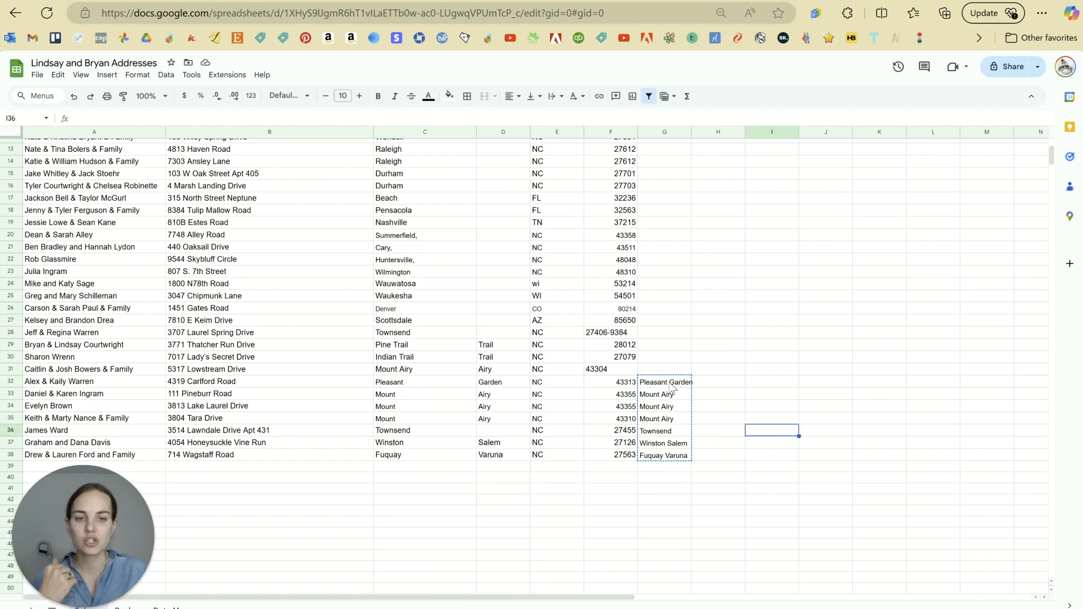
# Step: Paste the names as values only into C32:C38 and clear helper cells G32:H40
pyautogui.click(443, 386)
pyautogui.rightClick(440, 386)
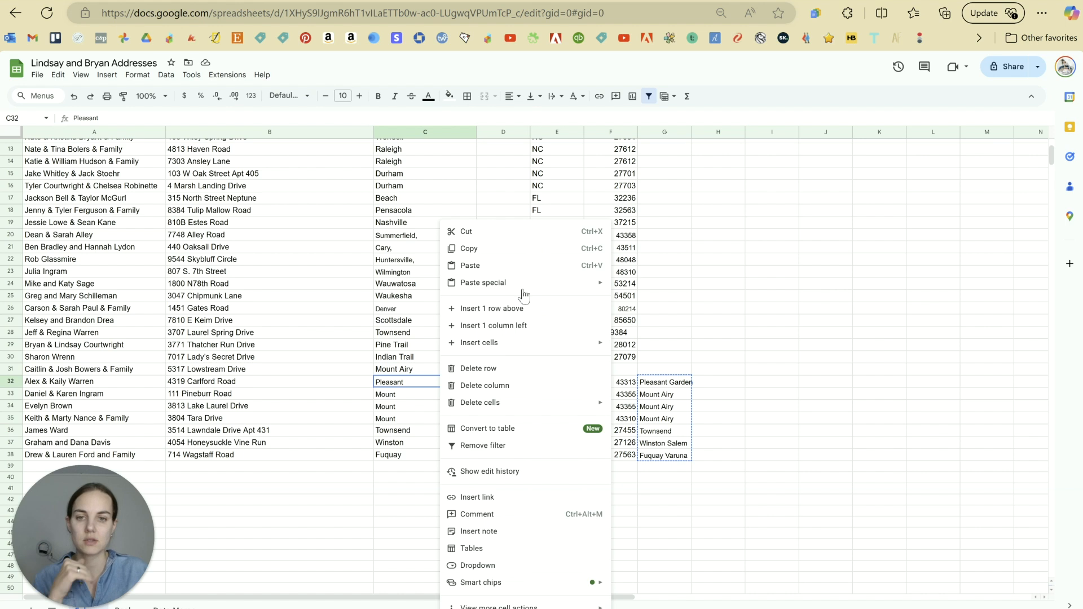
pyautogui.moveTo(551, 282)
pyautogui.click(654, 289)
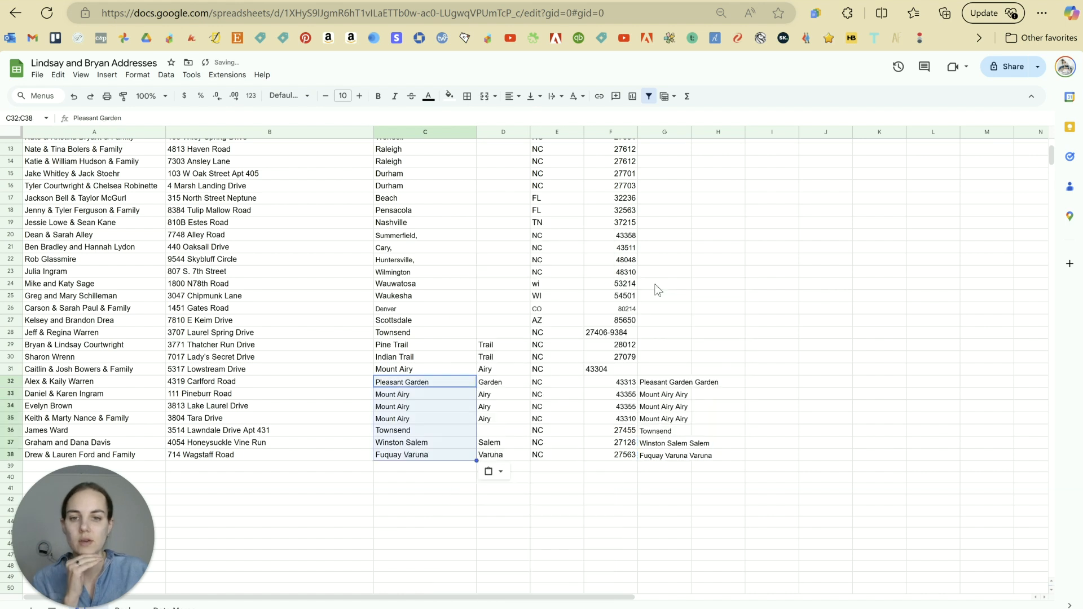
pyautogui.click(764, 313)
pyautogui.moveTo(660, 382); pyautogui.dragTo(712, 473)
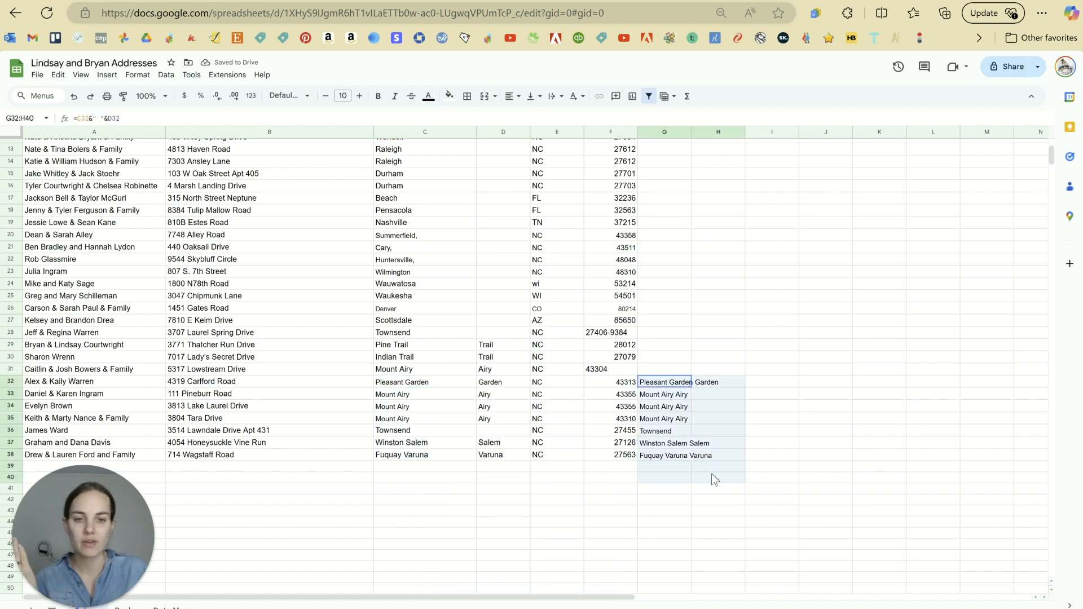
pyautogui.press('Delete')
# Step: Delete column D, the duplicate State column holding leftover city fragments
pyautogui.click(480, 370)
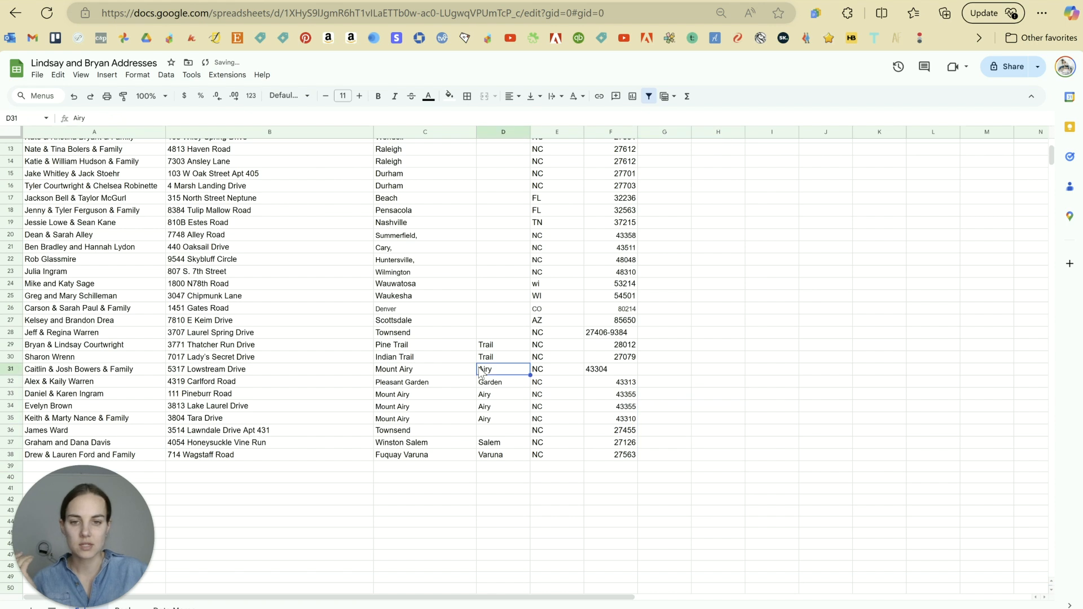
pyautogui.scroll(1, 491, 395)
pyautogui.moveTo(494, 404); pyautogui.dragTo(497, 525)
pyautogui.scroll(1, 500, 293)
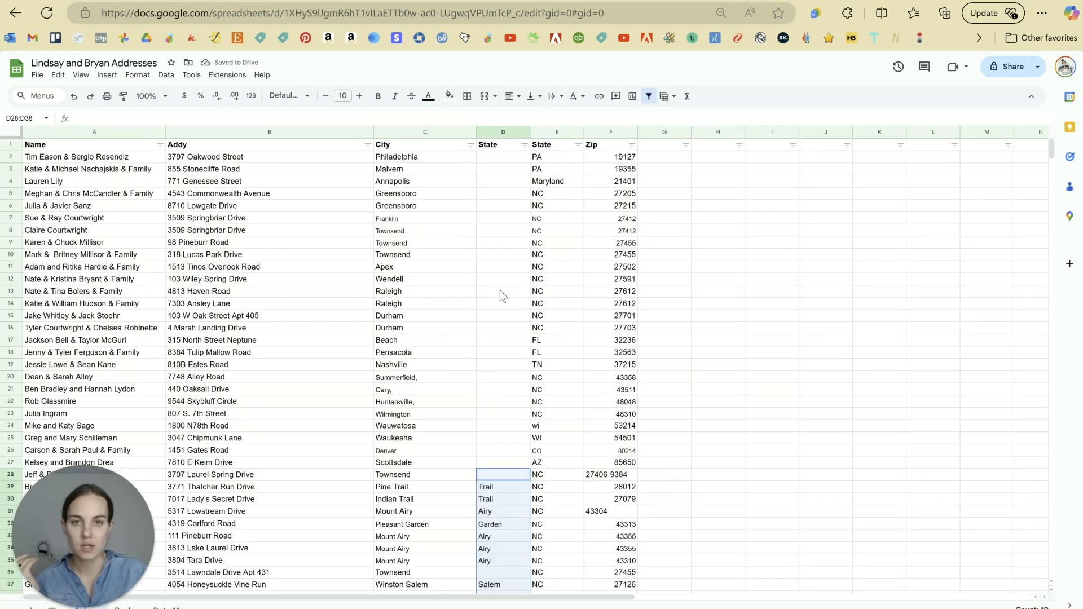
pyautogui.rightClick(500, 134)
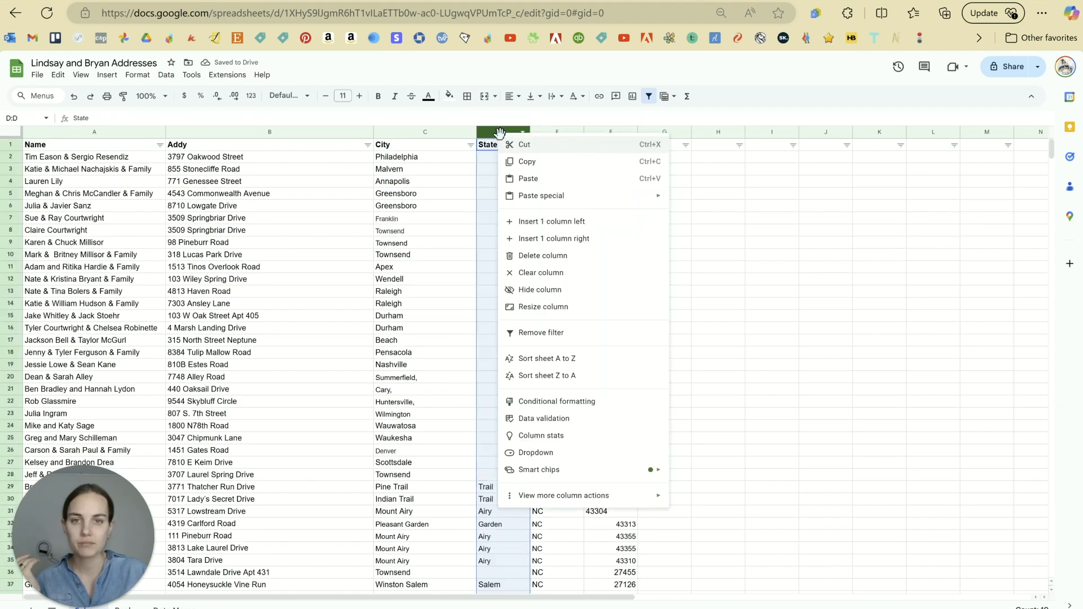
pyautogui.click(545, 256)
pyautogui.click(725, 269)
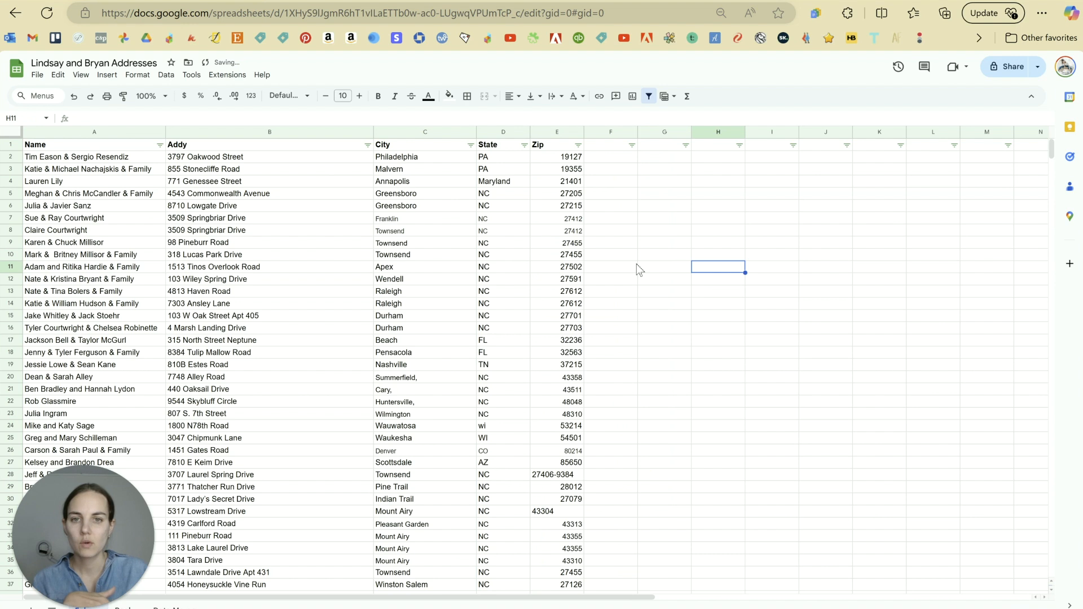
pyautogui.scroll(-4, 595, 344)
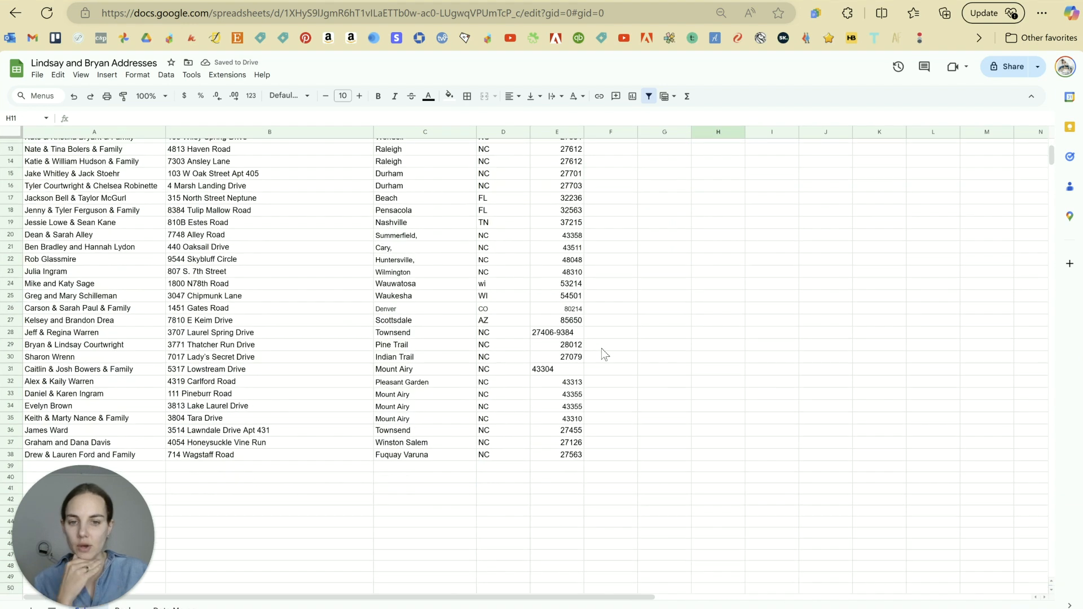
pyautogui.scroll(4, 605, 351)
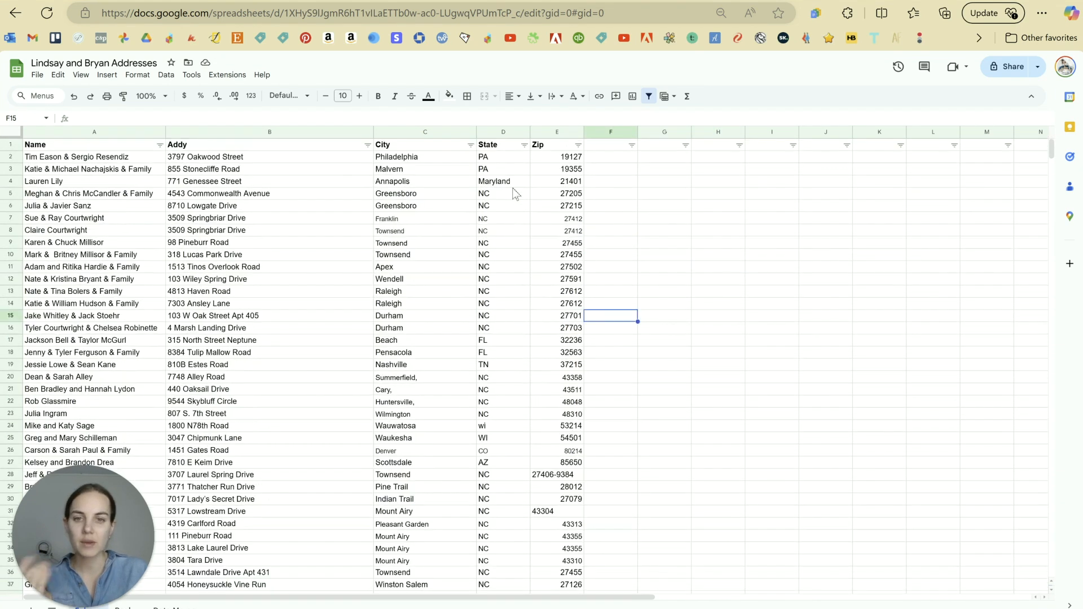
# Step: Abbreviate row 4's Maryland to MD and select the whole State column
pyautogui.click(514, 188)
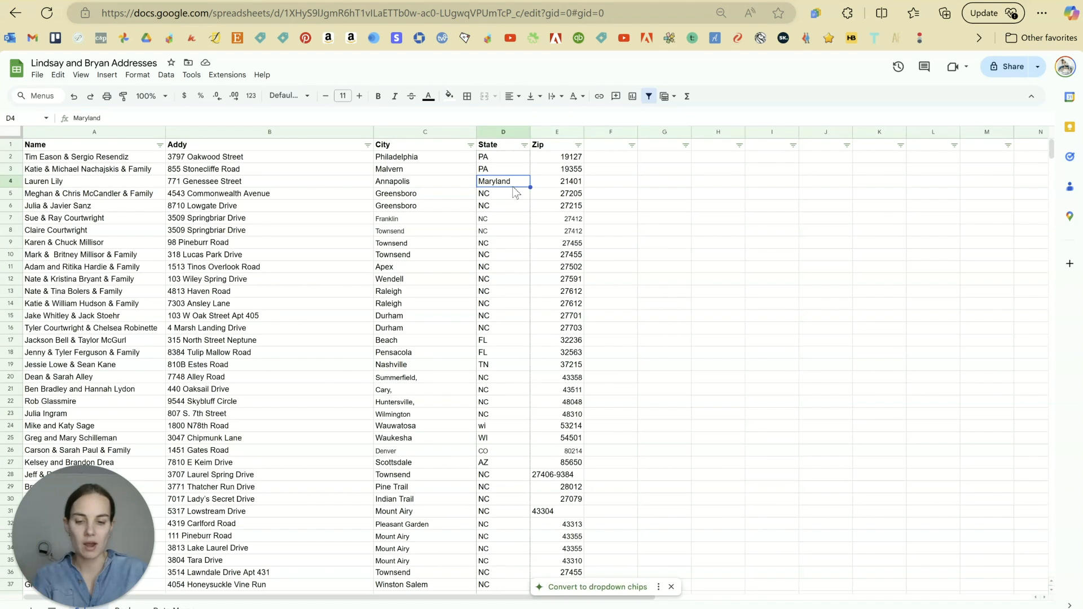
pyautogui.write('MD')
pyautogui.press('Return')
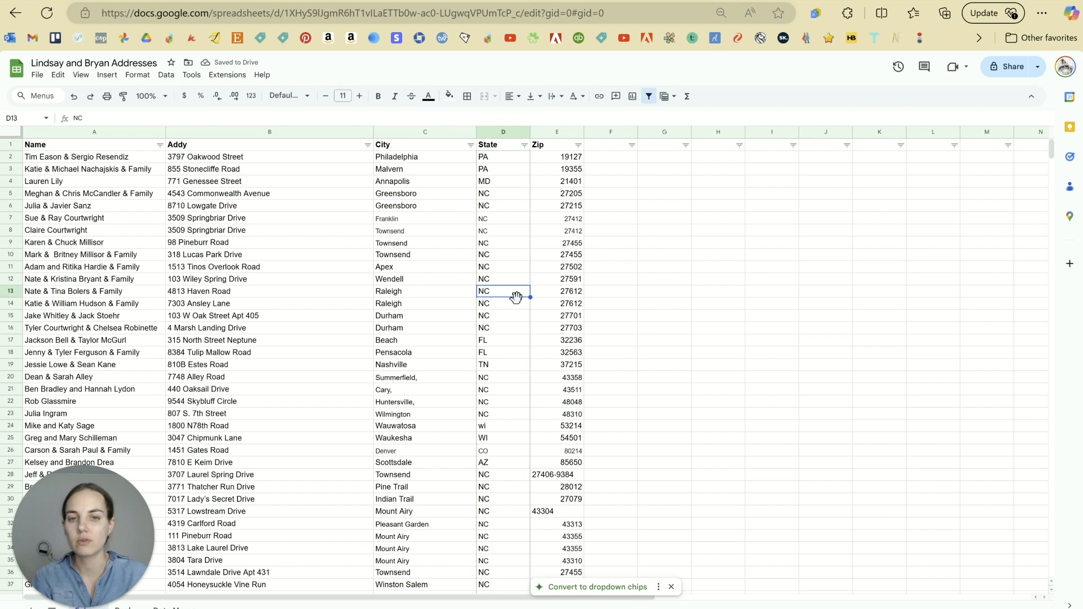
pyautogui.click(506, 134)
pyautogui.hotkey('ctrl', 'f')
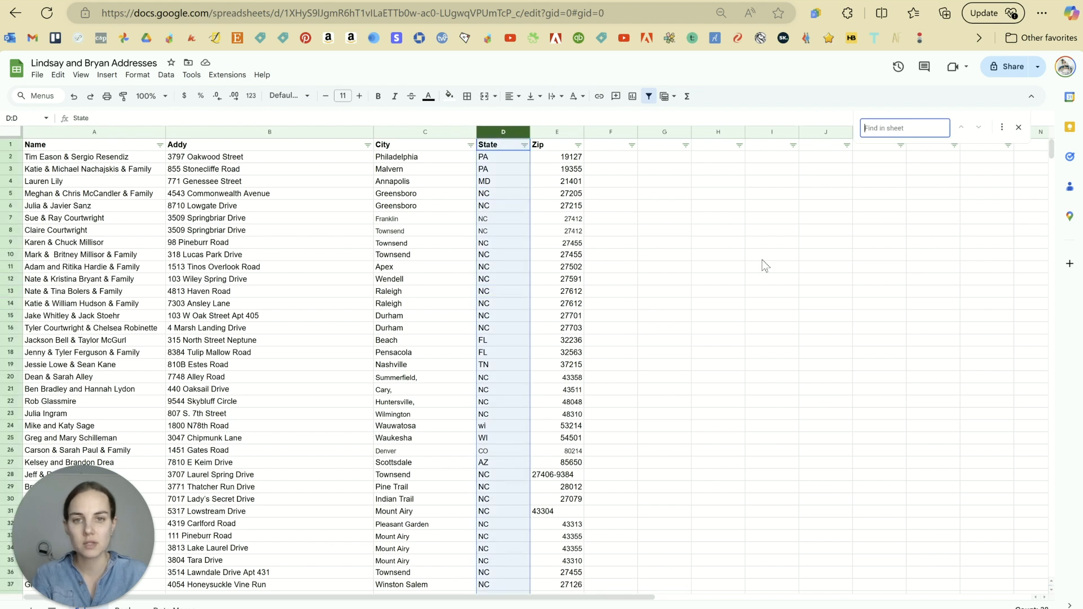
# Step: Use Find and replace to change all 27 NC entries in column D to North Carolina
pyautogui.click(999, 124)
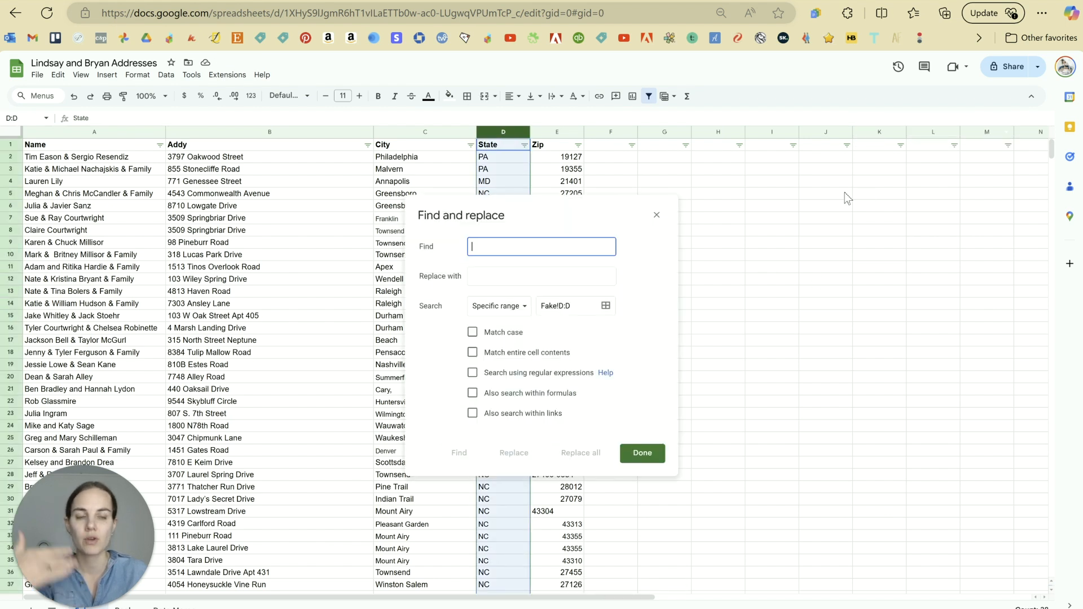
pyautogui.moveTo(565, 207); pyautogui.dragTo(767, 192)
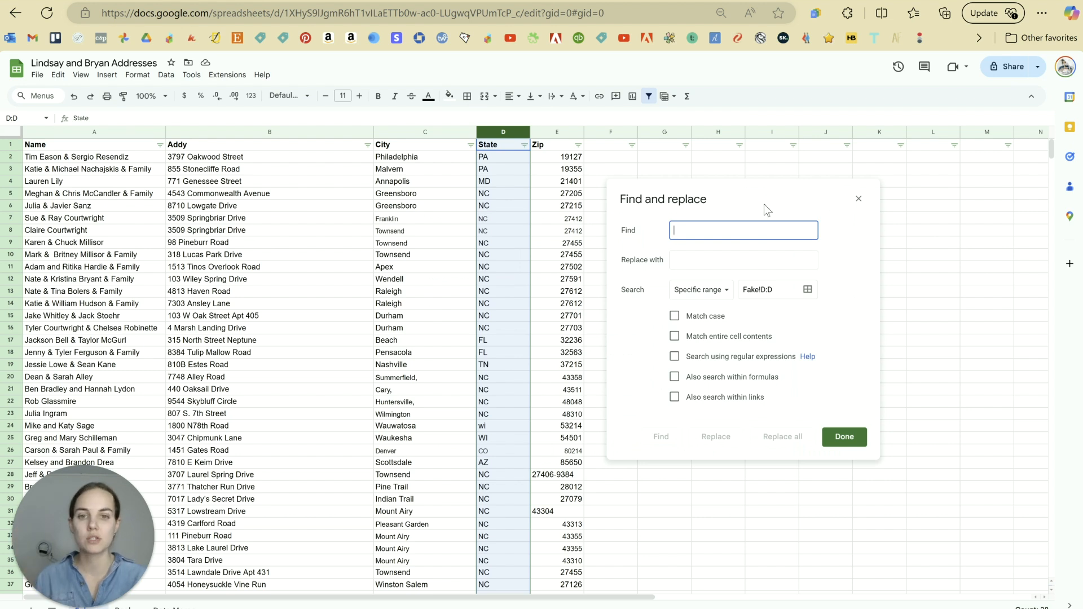
pyautogui.write('NC')
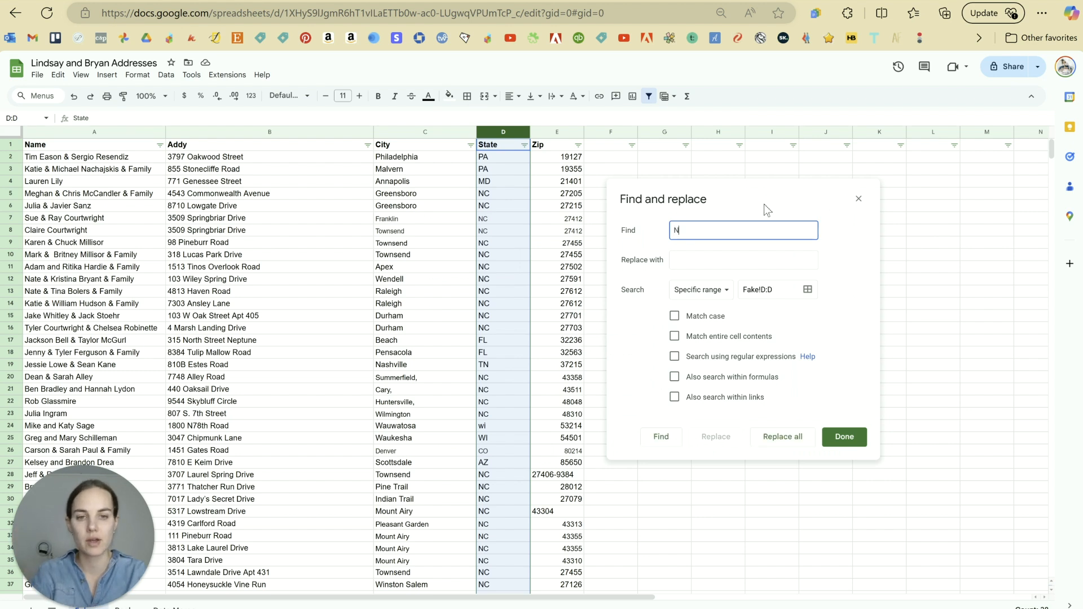
pyautogui.click(753, 261)
pyautogui.write('North Carolina')
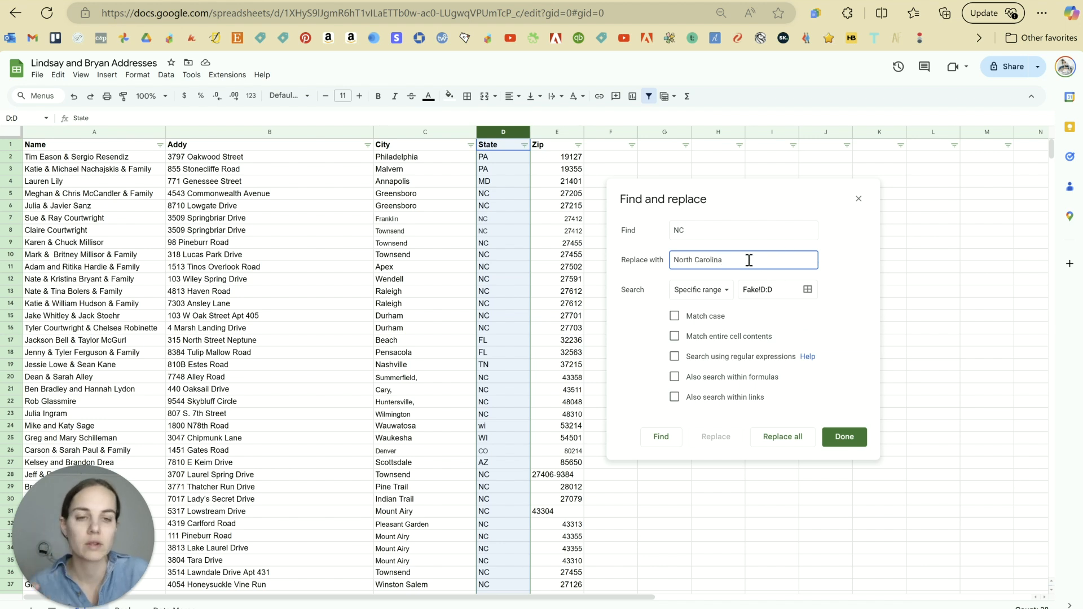
pyautogui.moveTo(720, 260); pyautogui.dragTo(712, 261)
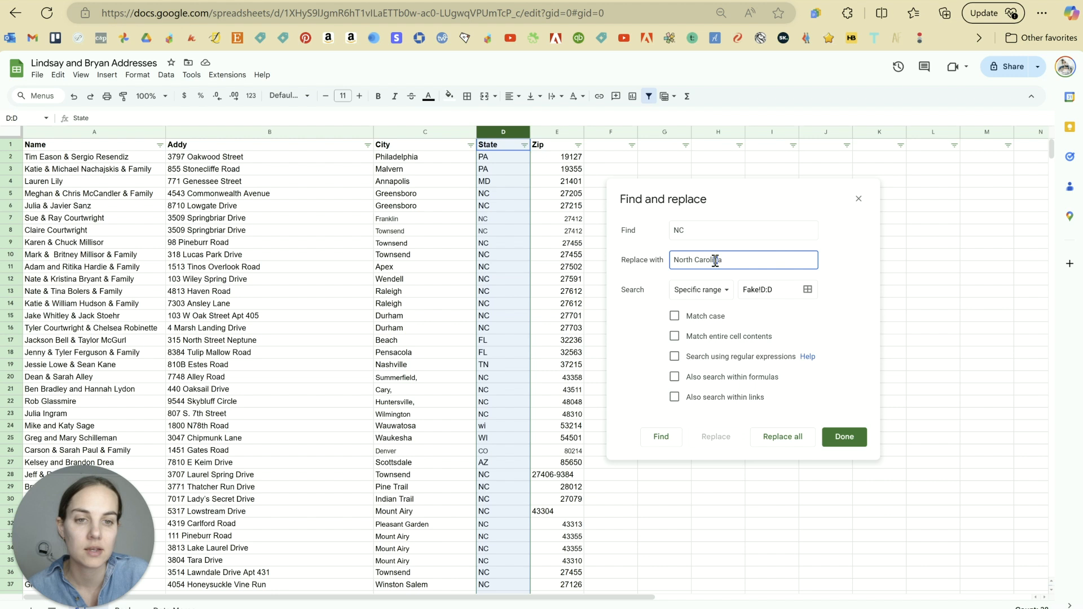
pyautogui.click(778, 266)
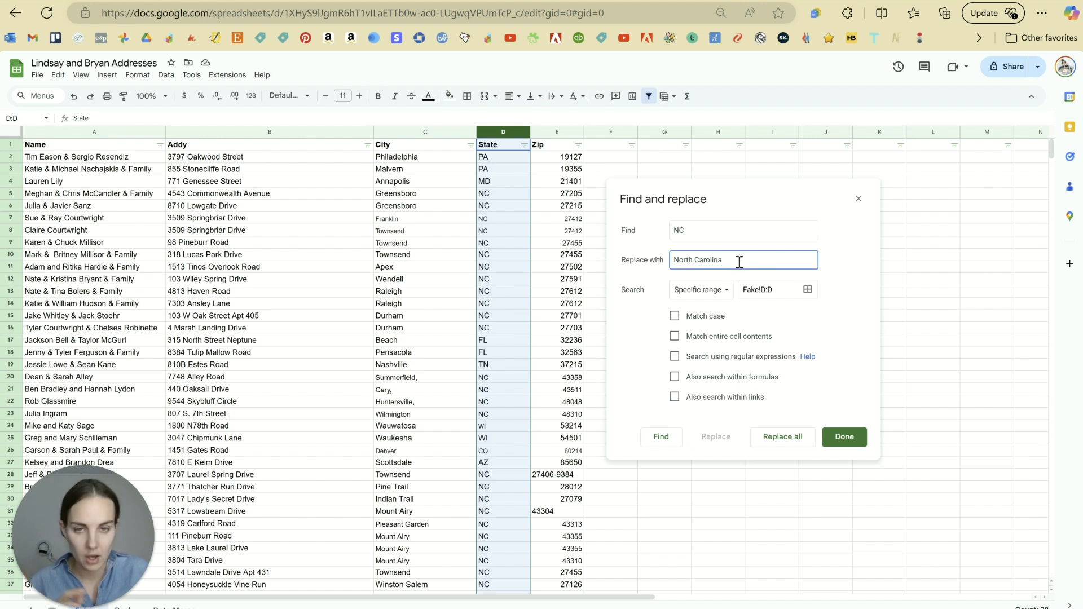
pyautogui.click(799, 447)
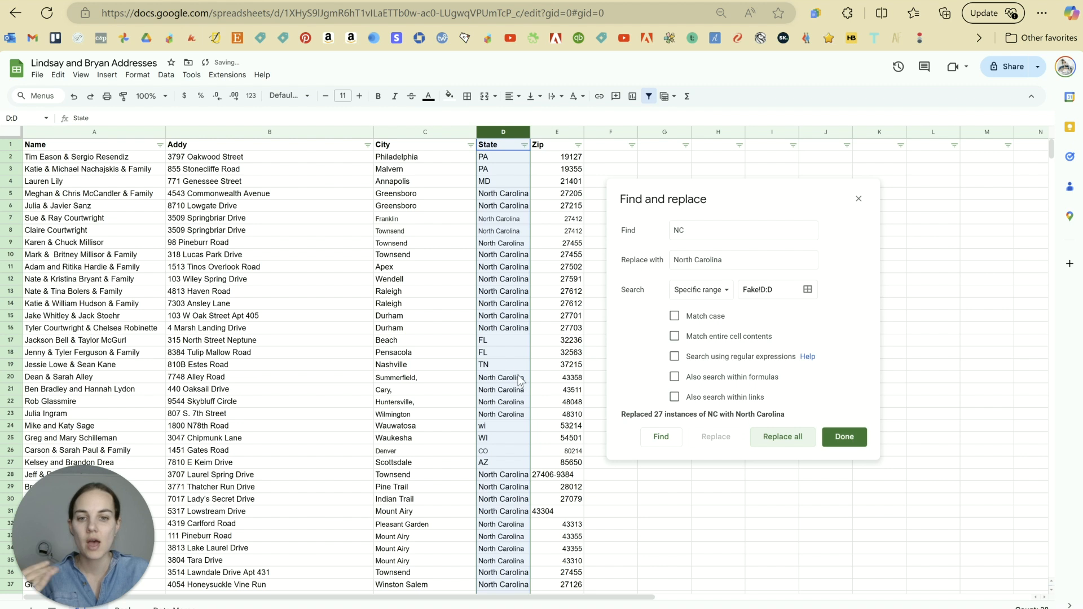
pyautogui.scroll(-4, 513, 372)
pyautogui.scroll(4, 501, 347)
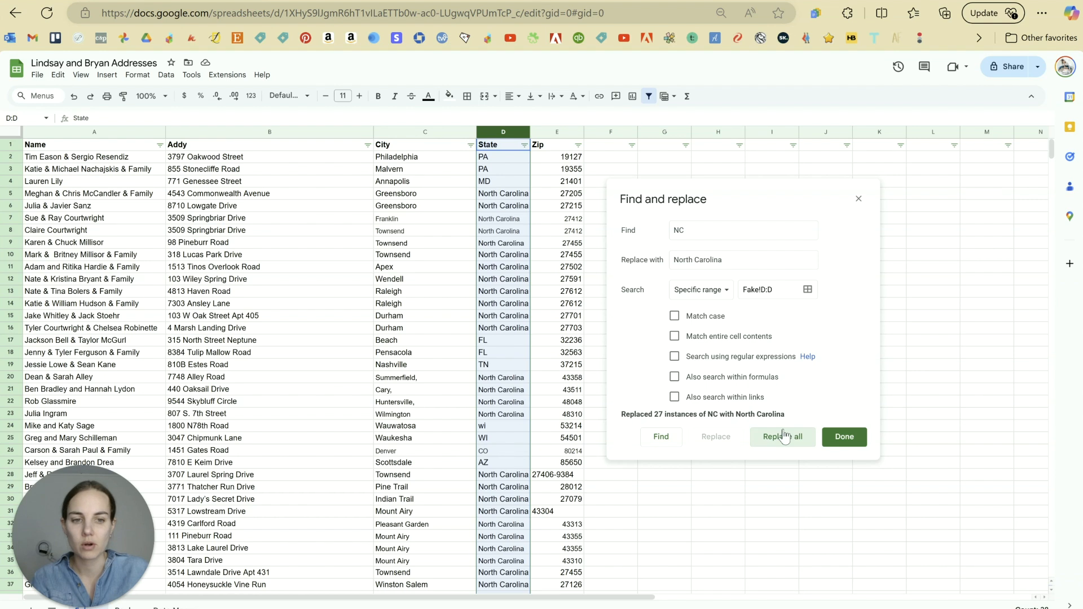
pyautogui.click(832, 446)
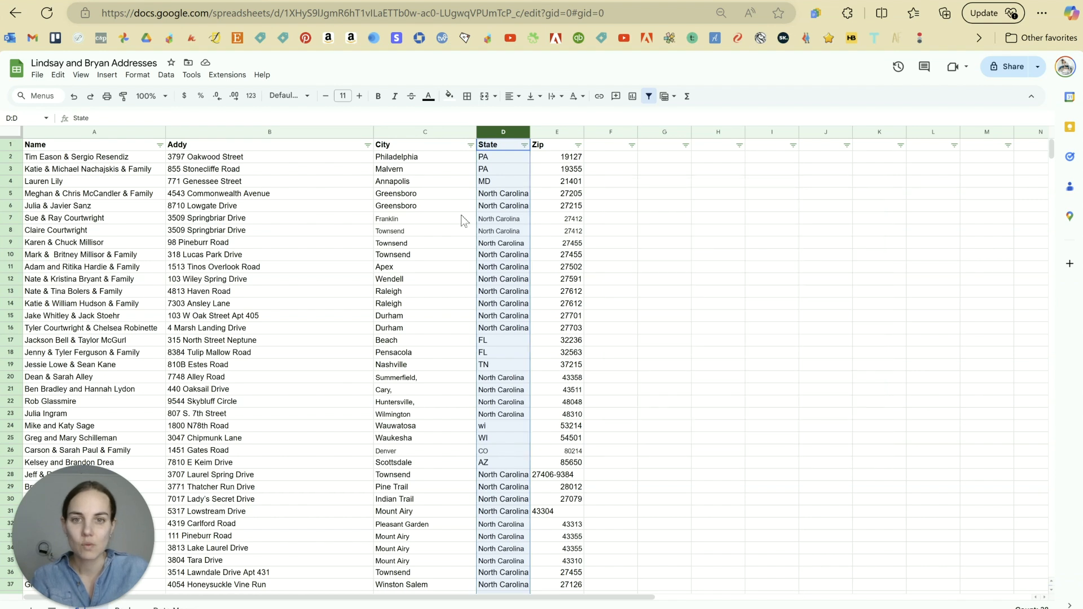
# Step: Spell out Pennsylvania in rows 2–3 and Maryland in row 4
pyautogui.click(495, 160)
pyautogui.write('Penn')
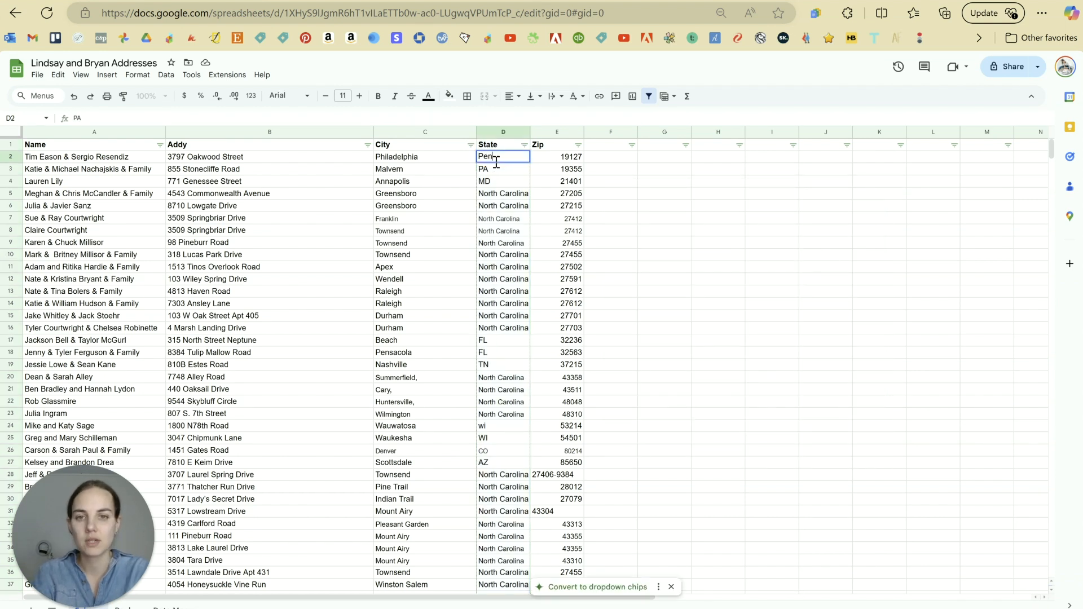
pyautogui.write('sylva')
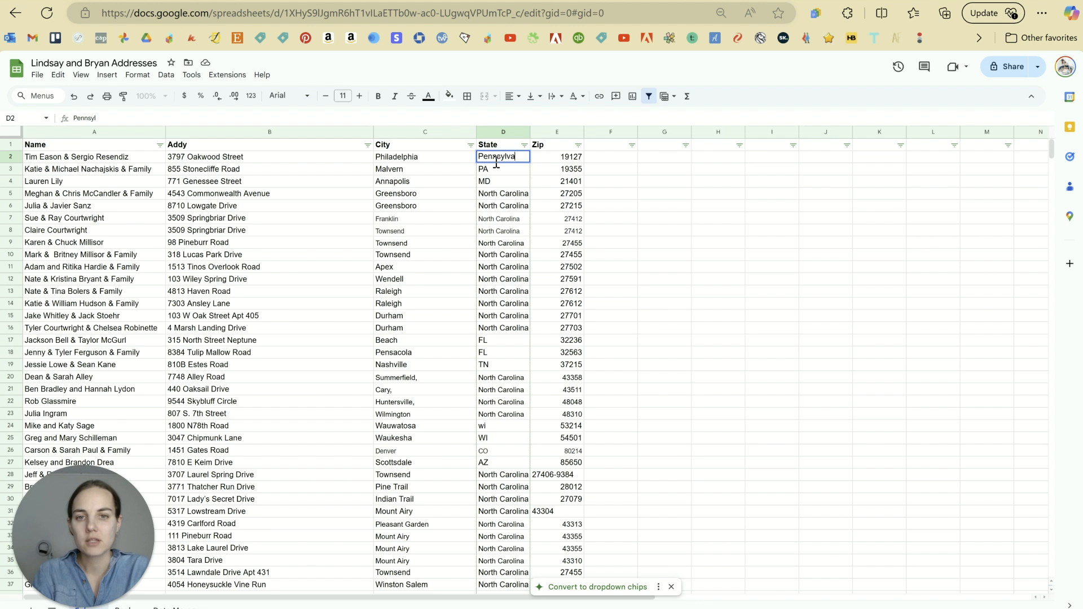
pyautogui.write('nia')
pyautogui.press('Return')
pyautogui.click(495, 162)
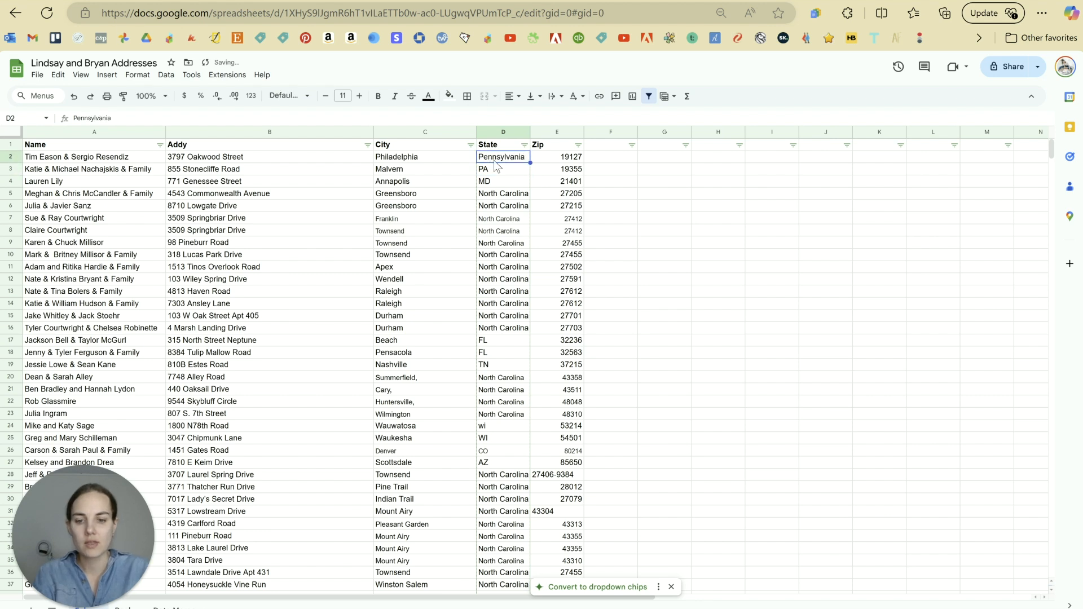
pyautogui.hotkey('ctrl', 'c')
pyautogui.press('Down')
pyautogui.hotkey('ctrl', 'v')
pyautogui.press('Down')
pyautogui.write('Marland')
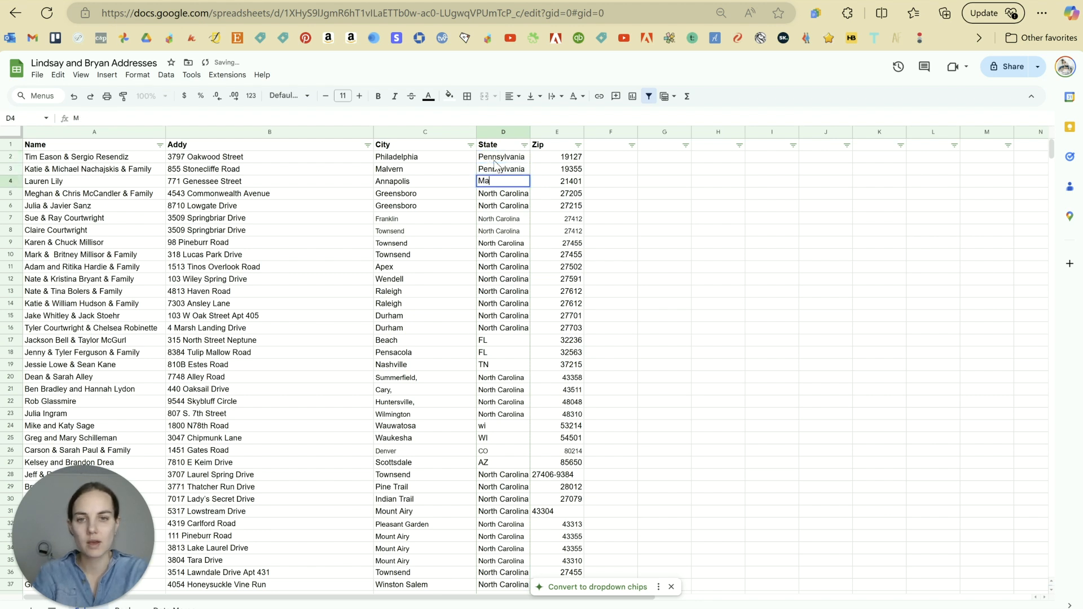
pyautogui.press('BackSpace')
pyautogui.press('BackSpace')
pyautogui.press('BackSpace')
pyautogui.press('BackSpace')
pyautogui.write('yl')
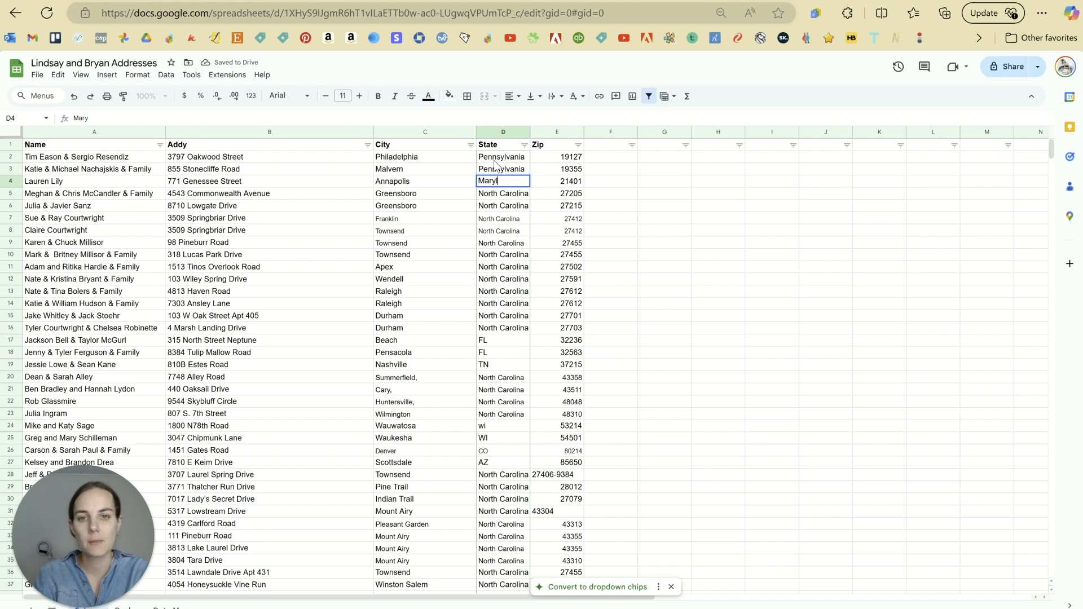
pyautogui.write('and')
pyautogui.press('Return')
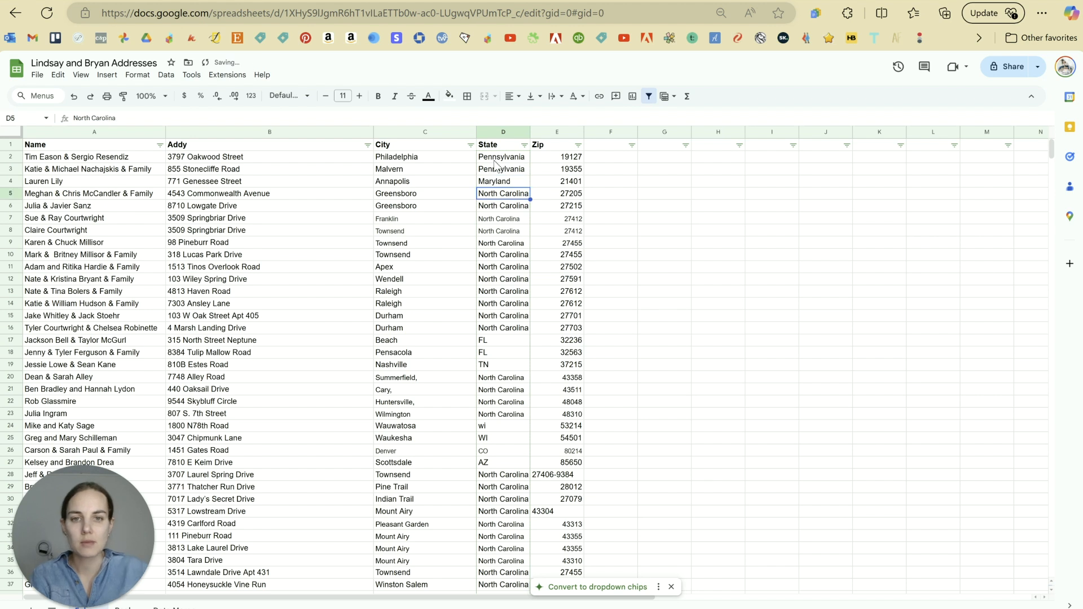
# Step: Spell out Florida in rows 17–18 and Tennessee in row 19
pyautogui.click(494, 340)
pyautogui.scroll(-2, 508, 305)
pyautogui.write('Florida')
pyautogui.press('Return')
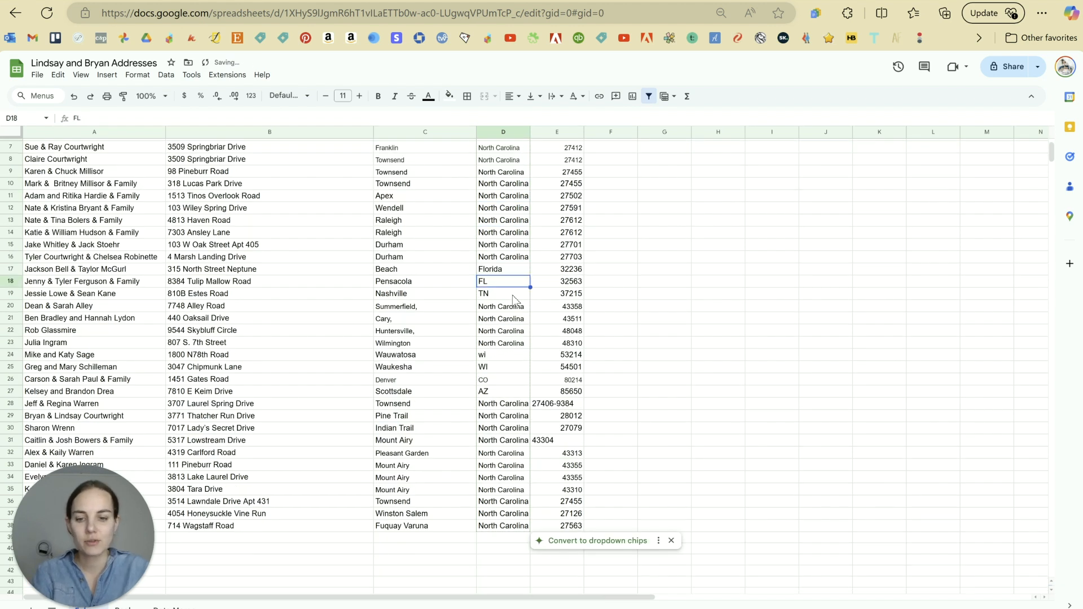
pyautogui.press('Up')
pyautogui.hotkey('ctrl', 'c')
pyautogui.press('Down')
pyautogui.hotkey('ctrl', 'v')
pyautogui.press('Down')
pyautogui.write('t')
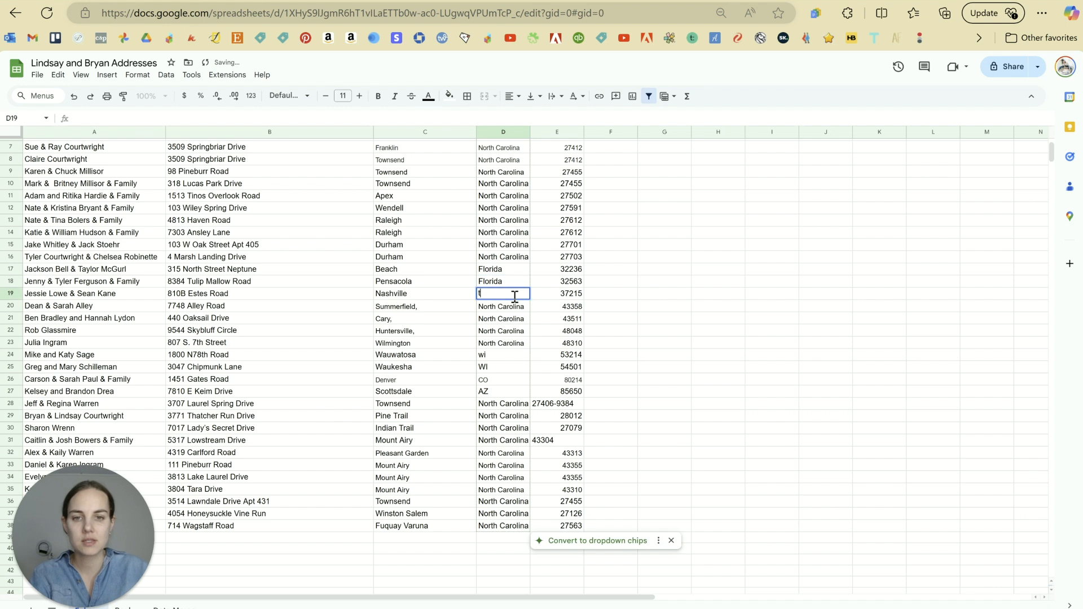
pyautogui.write('ennessee')
pyautogui.press('Return')
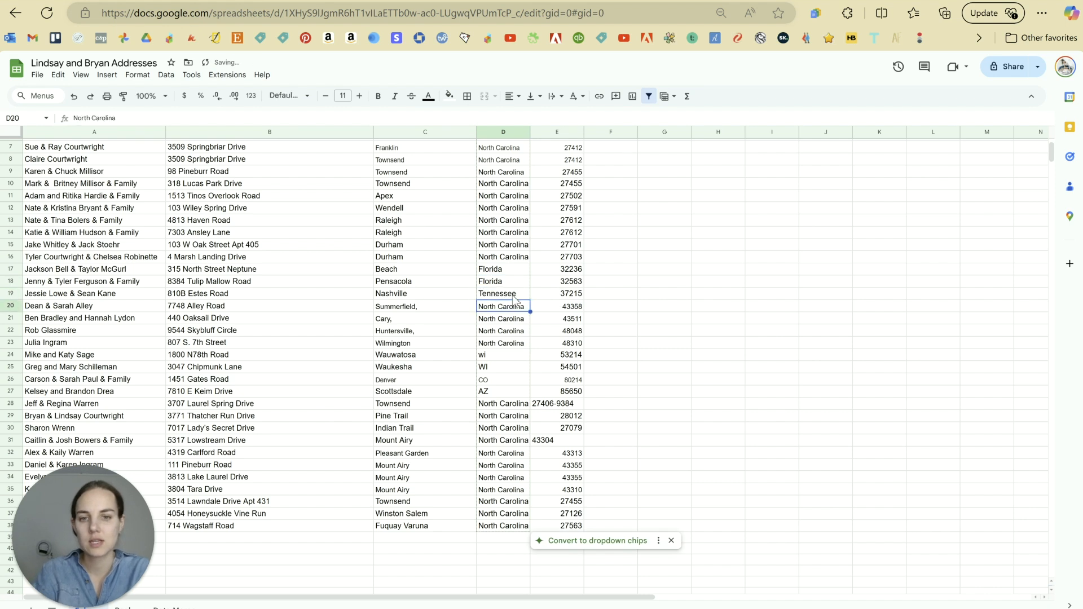
# Step: Spell out Wisconsin, Colorado and Arizona in rows 24–27
pyautogui.click(502, 352)
pyautogui.write('Wis')
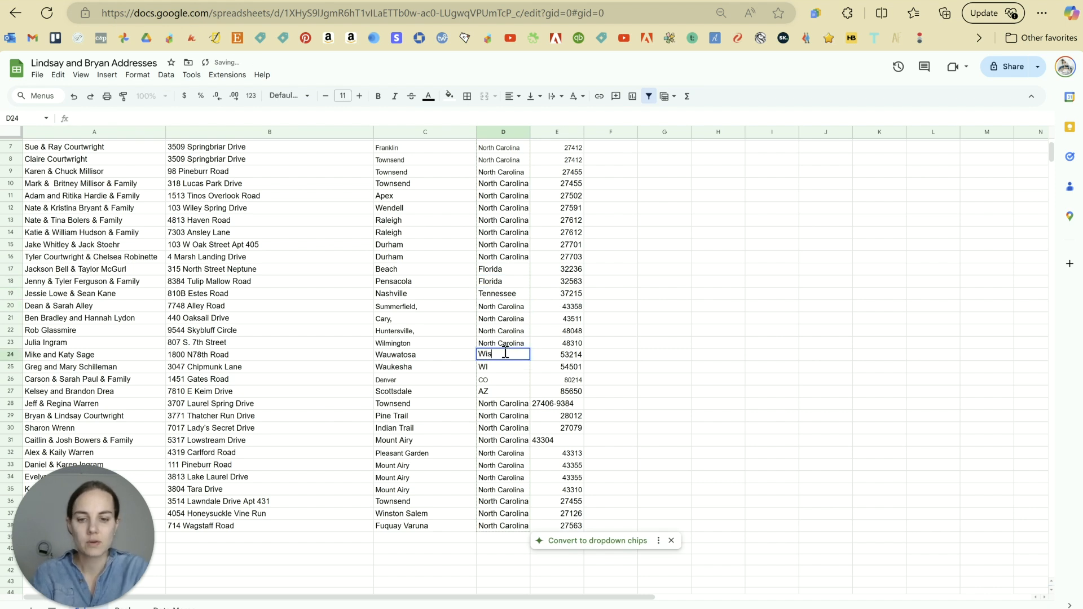
pyautogui.write('consin')
pyautogui.write('sconsin')
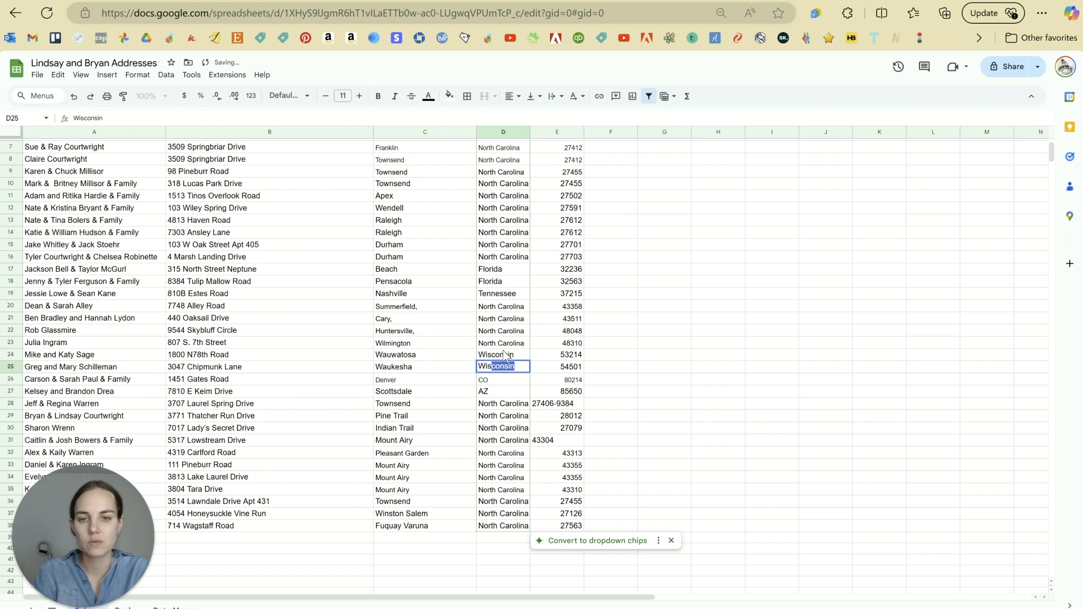
pyautogui.press('Return')
pyautogui.write('Colora')
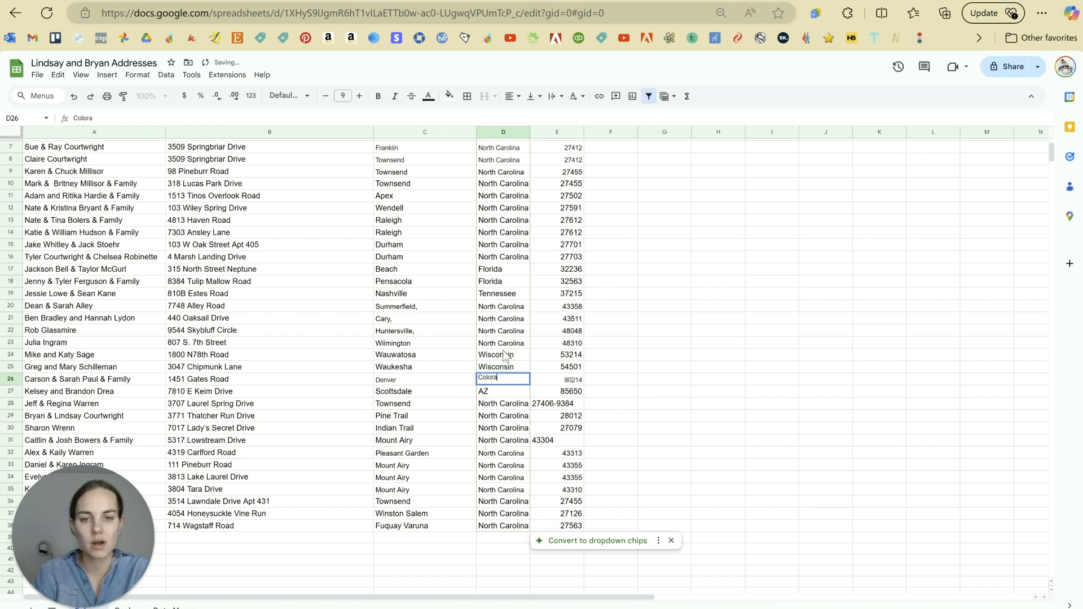
pyautogui.write('do')
pyautogui.press('Return')
pyautogui.write('Arizona')
pyautogui.press('Return')
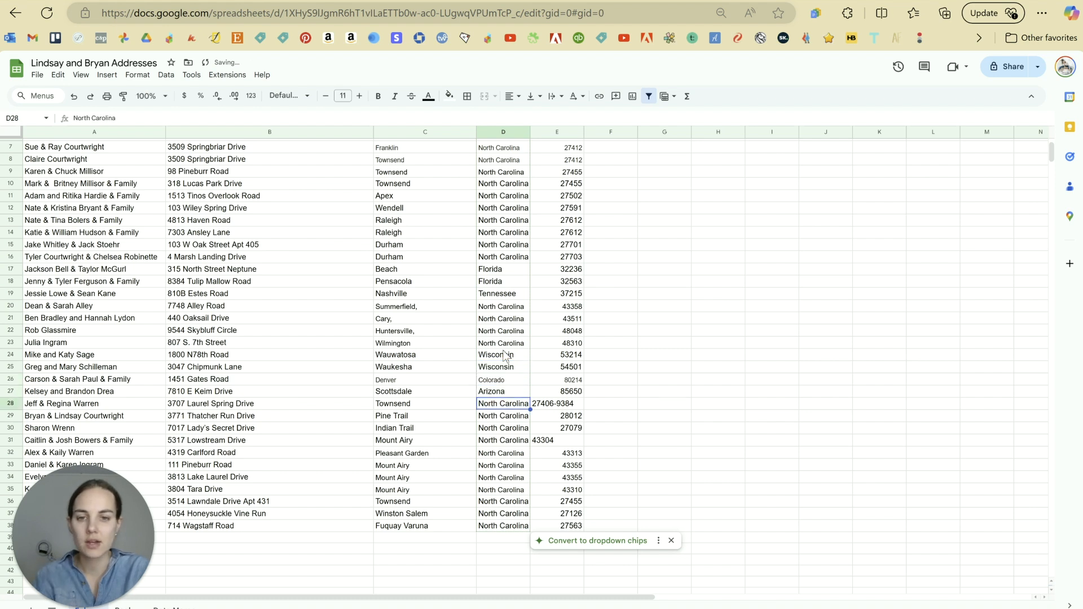
# Step: Undo the last three edits so rows 24–27 read wi, WI, CO and AZ again
pyautogui.scroll(2, 505, 355)
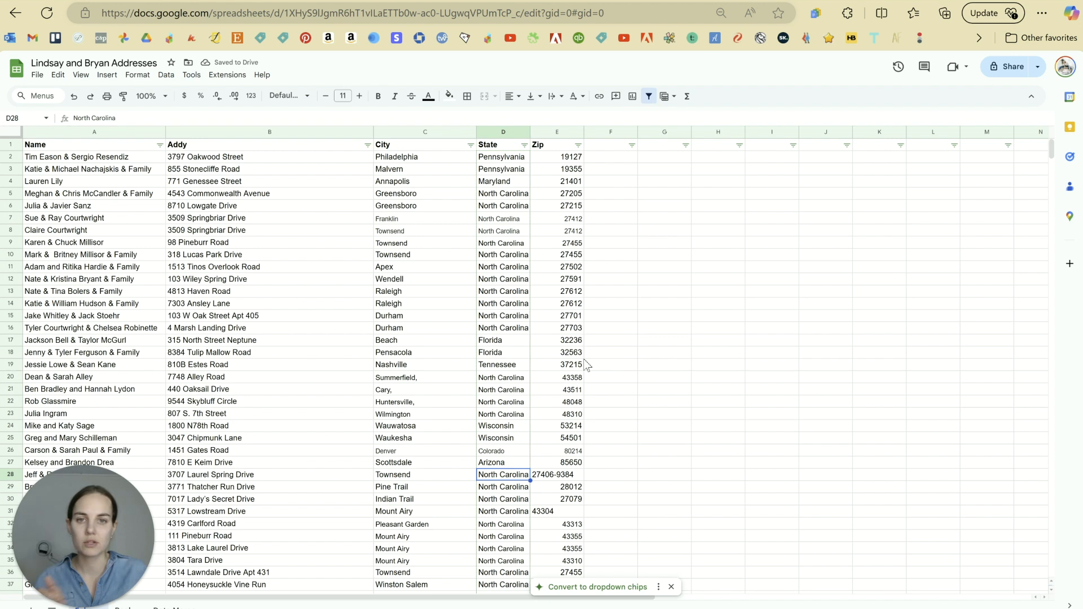
pyautogui.click(626, 341)
pyautogui.scroll(-2, 598, 325)
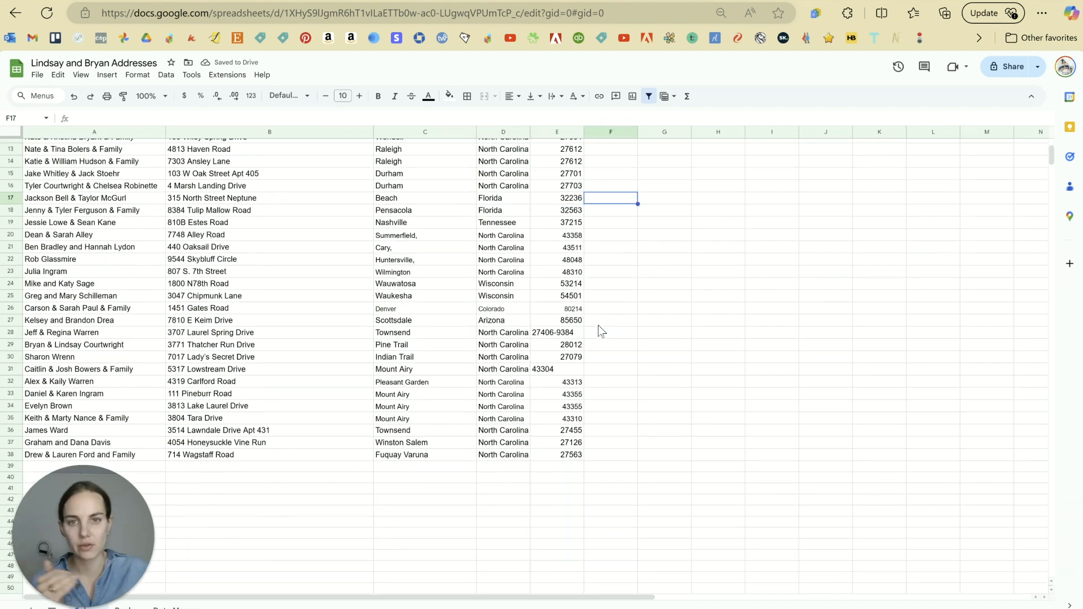
pyautogui.scroll(2, 601, 328)
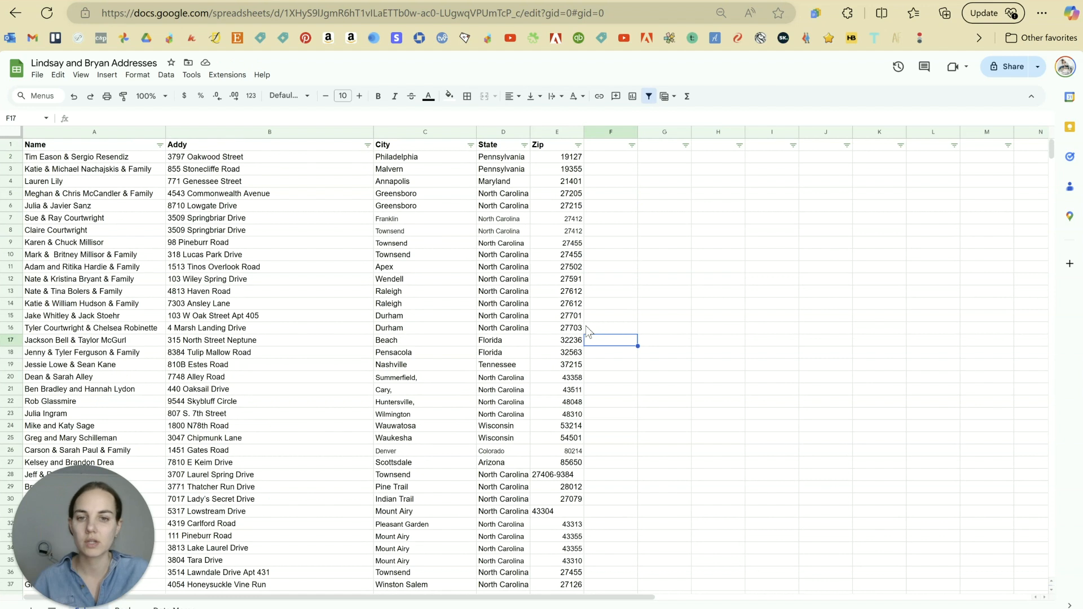
pyautogui.hotkey('ctrl', 'z')
pyautogui.scroll(-2, 624, 328)
pyautogui.hotkey('ctrl', 'z')
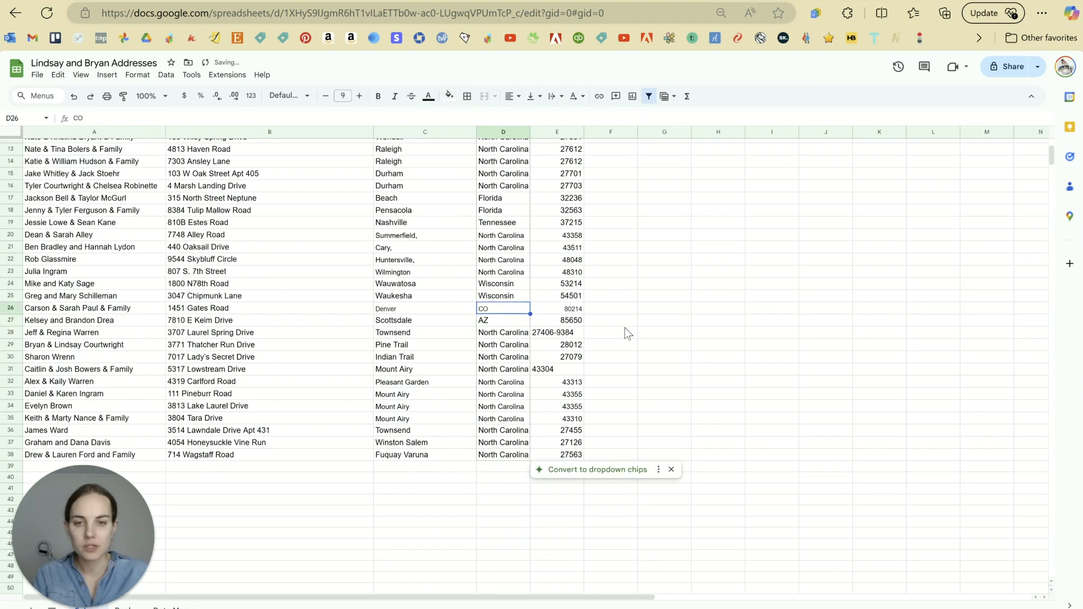
pyautogui.hotkey('ctrl', 'z')
pyautogui.hotkey('ctrl', 'z')
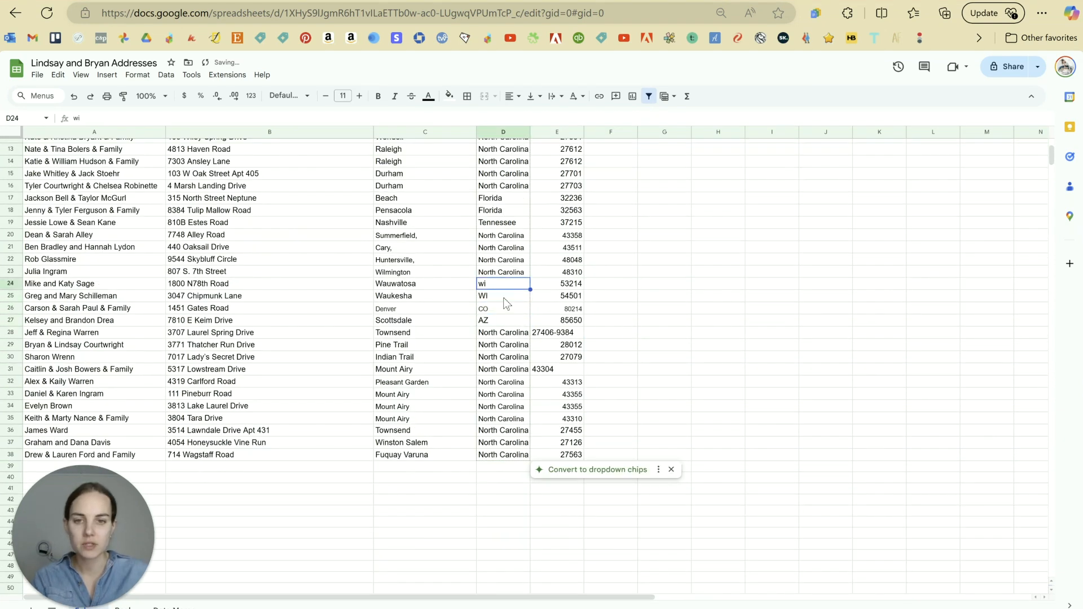
pyautogui.click(619, 290)
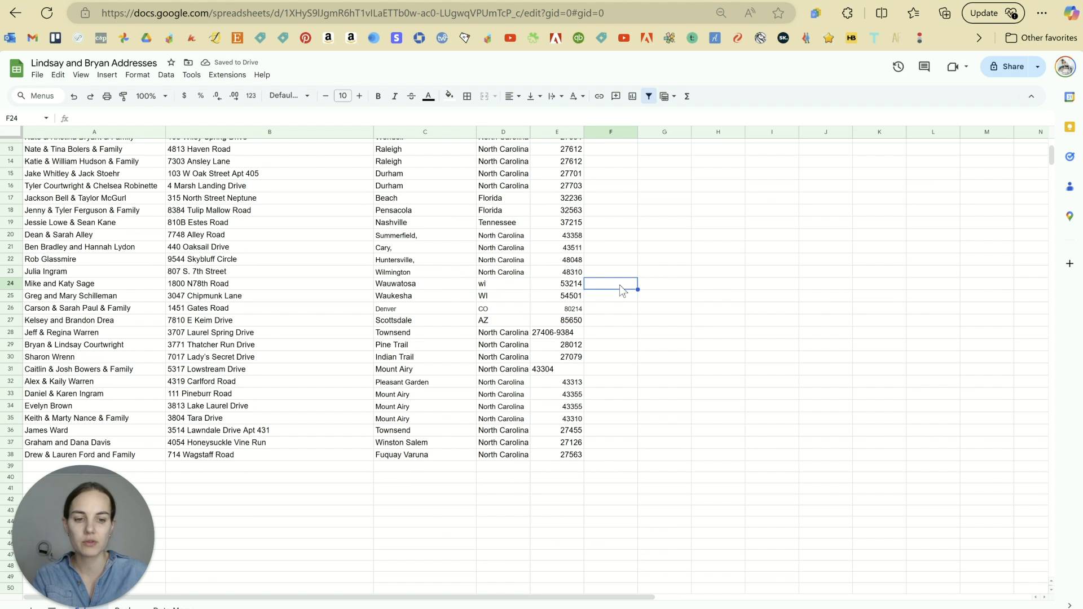
# Step: Try =UPPER(D24) in F24, paste it into F2:F23, then undo the paste
pyautogui.write('=')
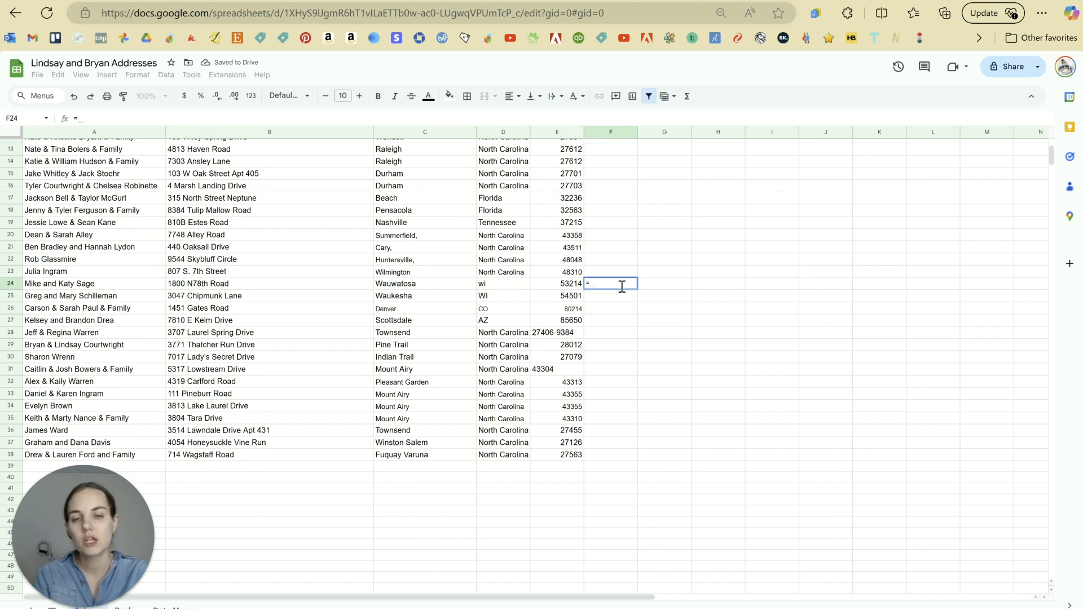
pyautogui.write('upper(')
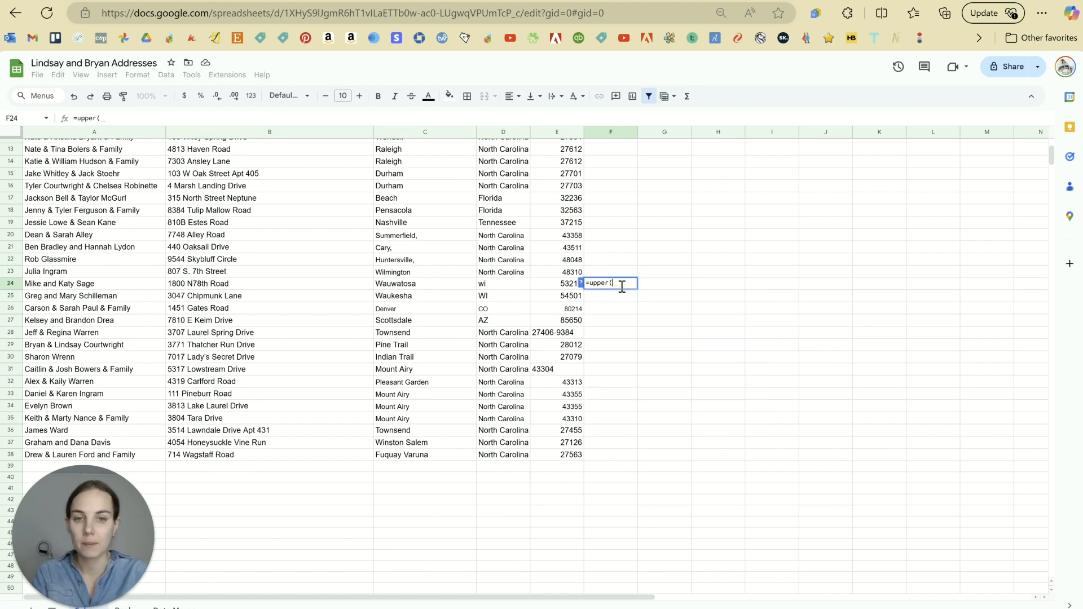
pyautogui.click(490, 286)
pyautogui.press('Return')
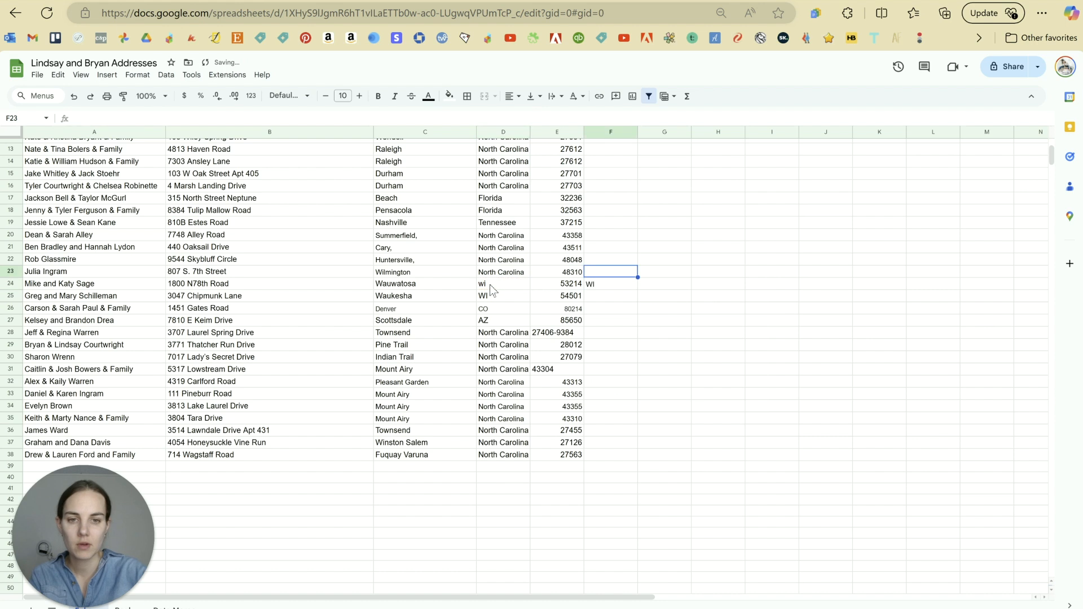
pyautogui.click(611, 282)
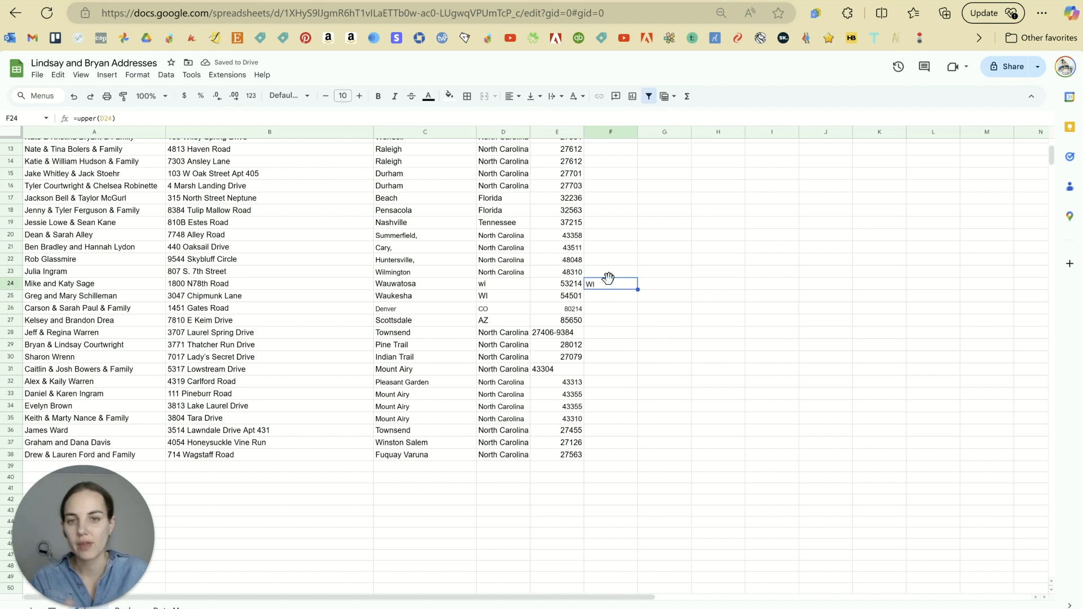
pyautogui.scroll(4, 614, 307)
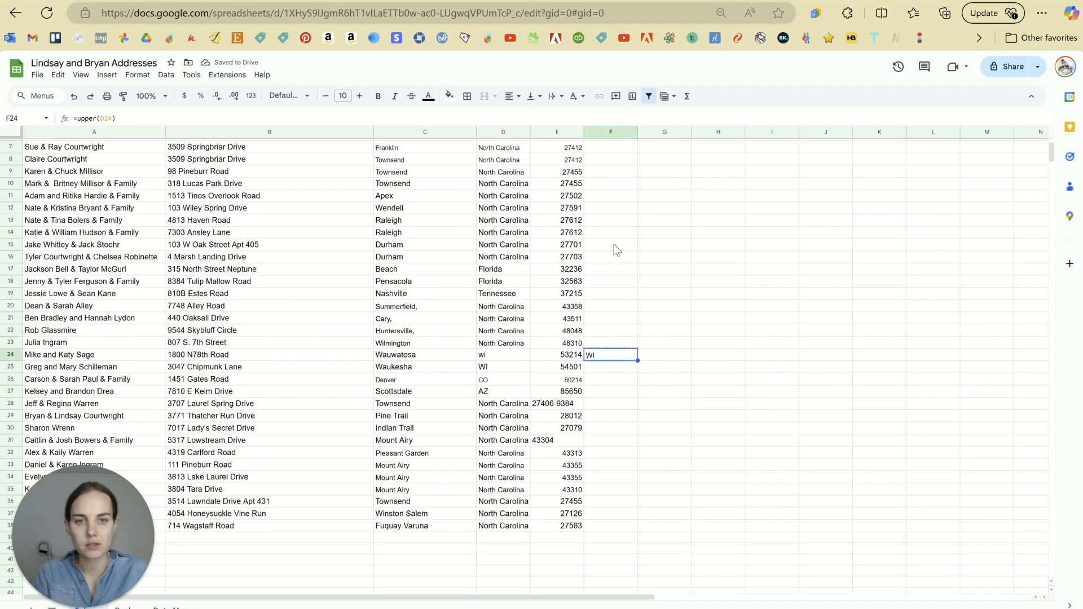
pyautogui.hotkey('ctrl', 'c')
pyautogui.moveTo(614, 158); pyautogui.dragTo(627, 412)
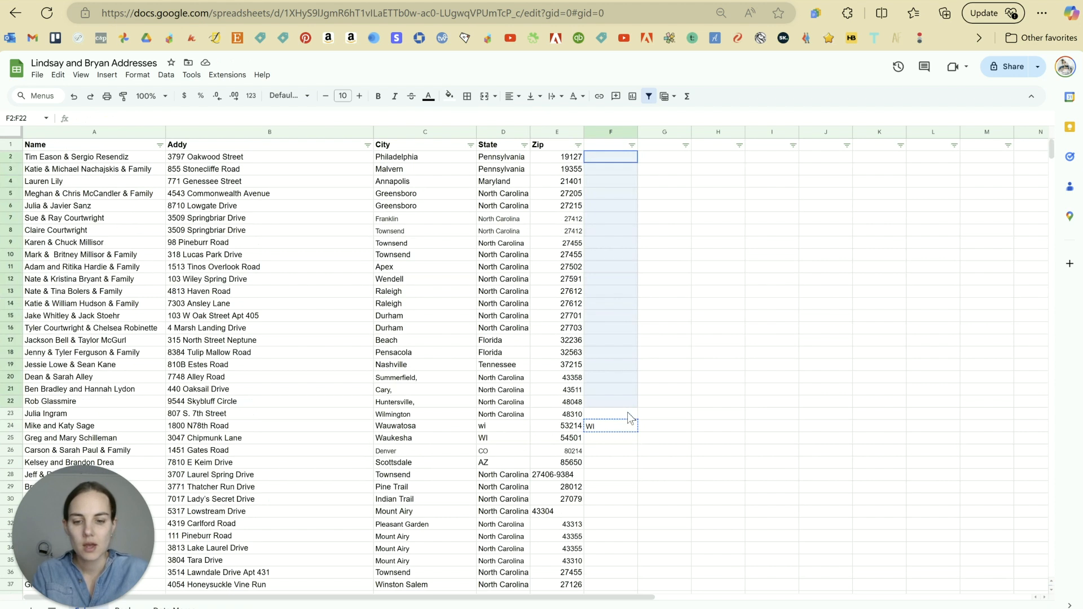
pyautogui.hotkey('ctrl', 'v')
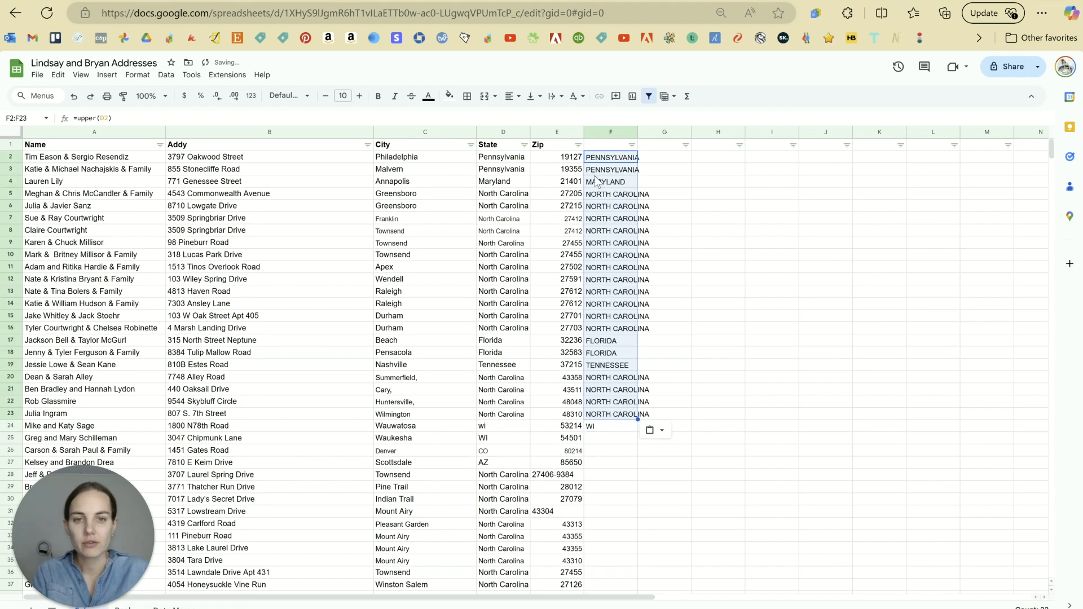
pyautogui.hotkey('ctrl', 'z')
# Step: Delete the F24 helper formula and retype D24's state as WI
pyautogui.click(685, 390)
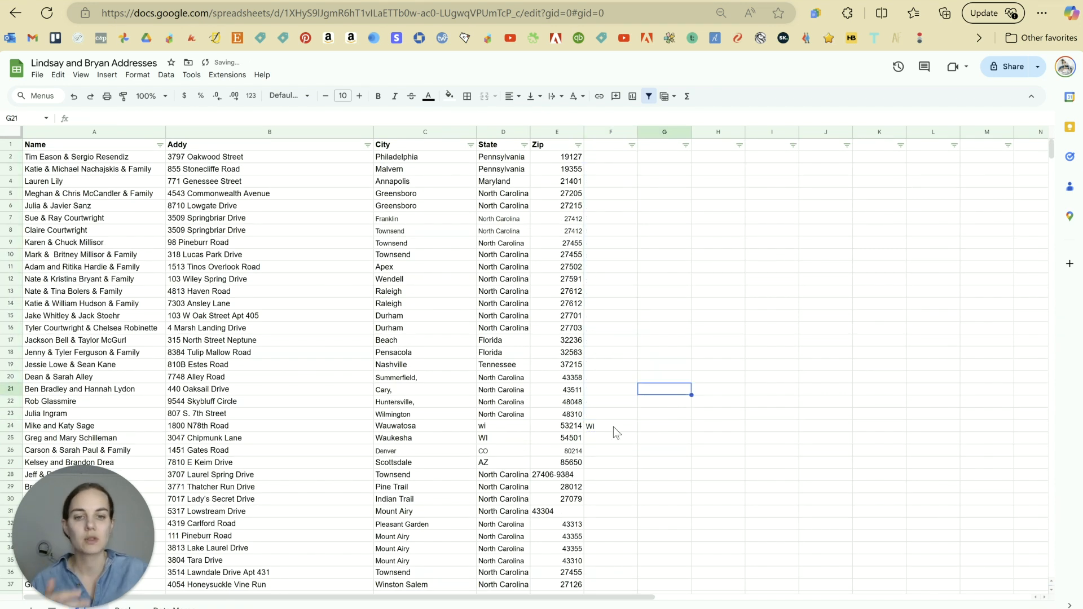
pyautogui.click(614, 426)
pyautogui.press('Delete')
pyautogui.click(511, 432)
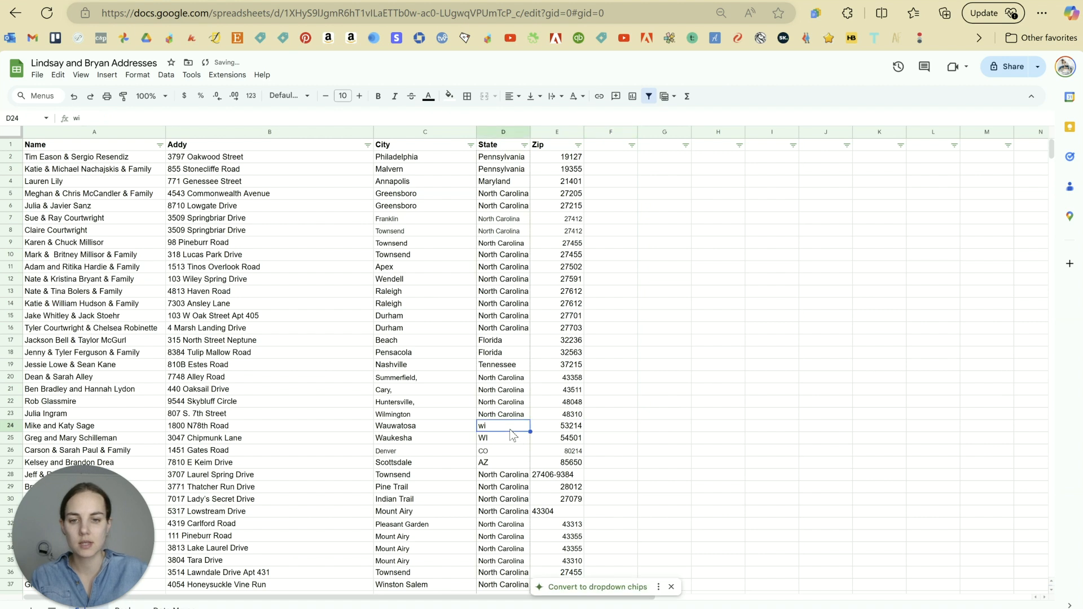
pyautogui.write('WI')
pyautogui.press('Return')
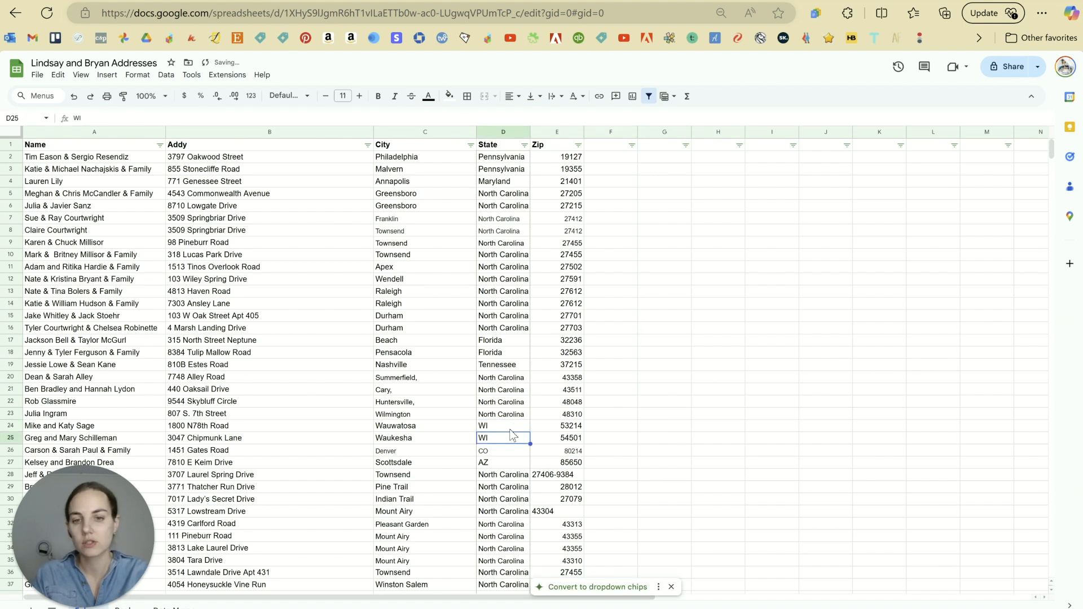
pyautogui.click(627, 305)
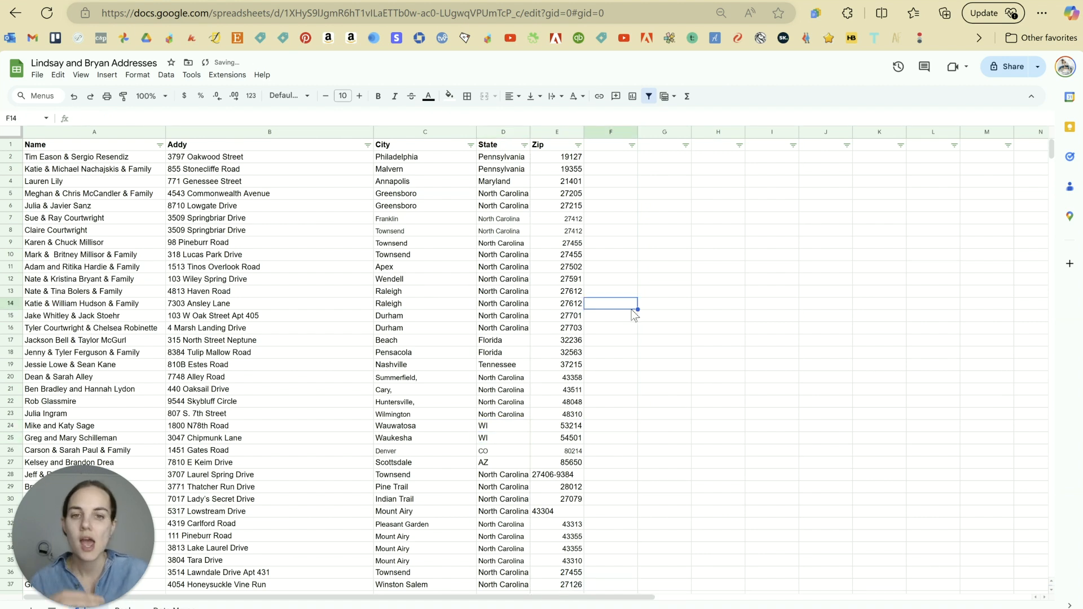
pyautogui.scroll(-2, 641, 327)
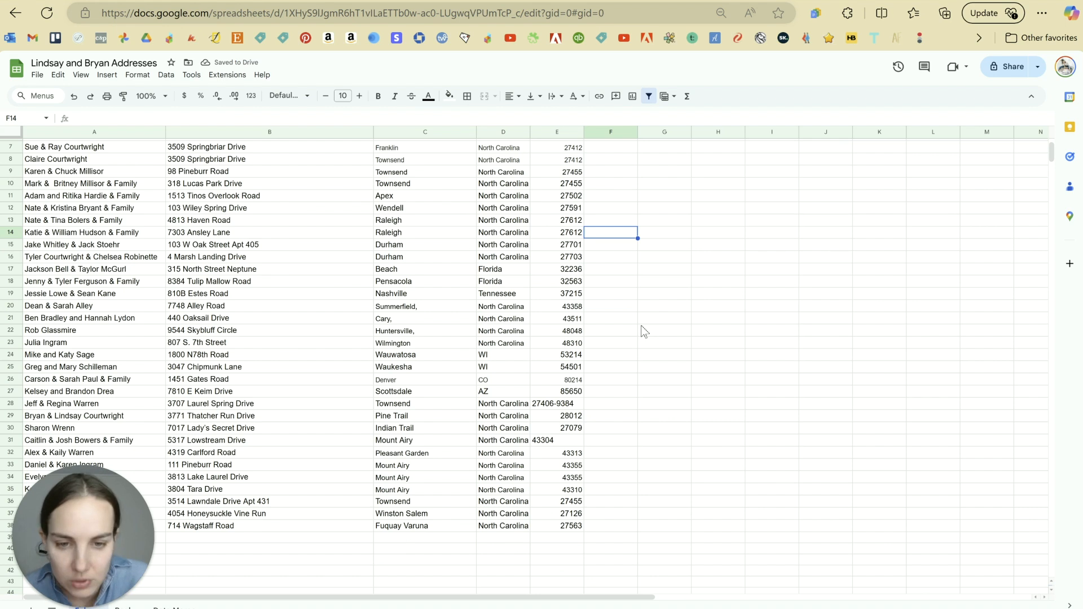
pyautogui.click(574, 526)
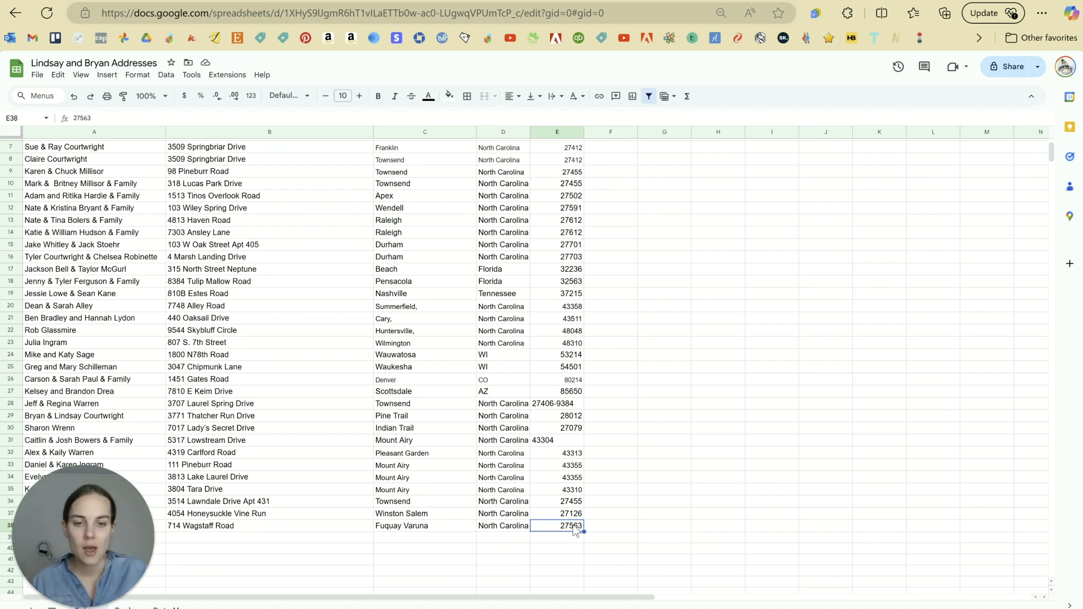
pyautogui.scroll(-2, 584, 508)
# Step: Enter test zip 04323 in E39, try a '0 prefix fix, then undo it
pyautogui.click(577, 467)
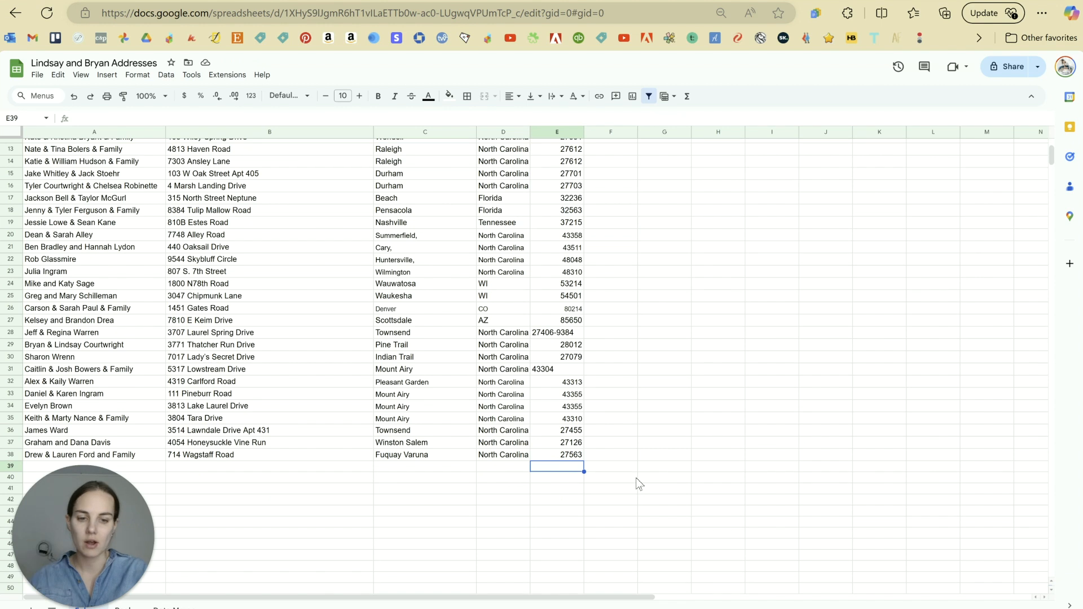
pyautogui.write('04323')
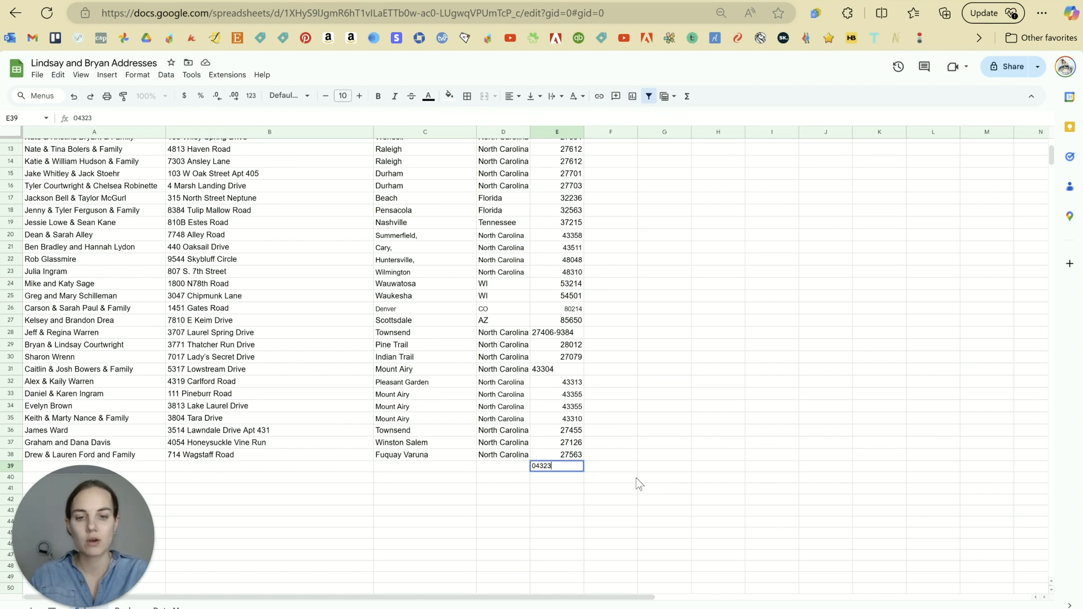
pyautogui.press('Return')
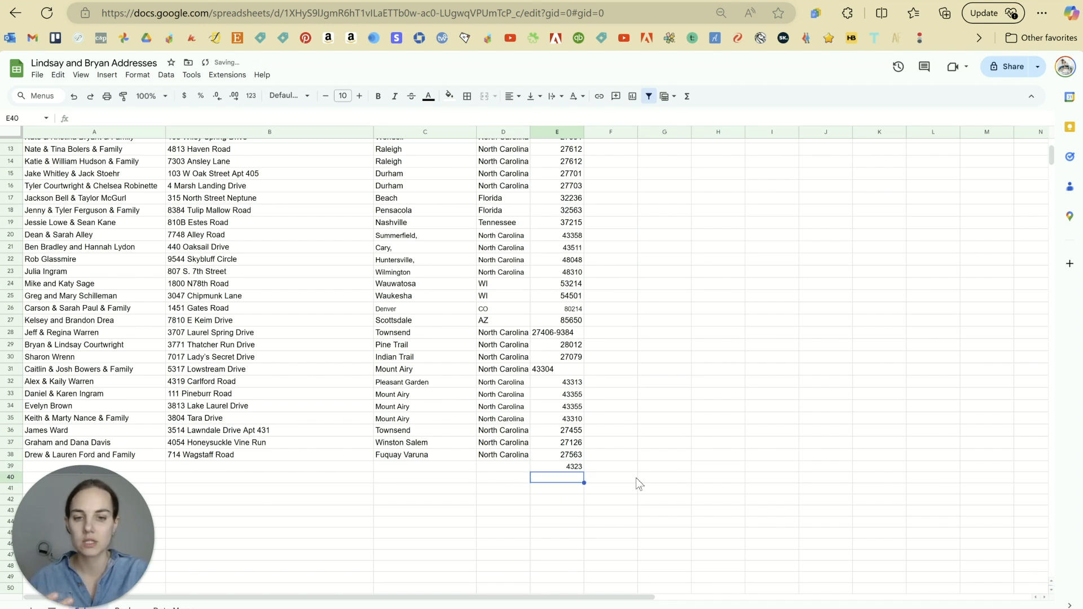
pyautogui.click(577, 469)
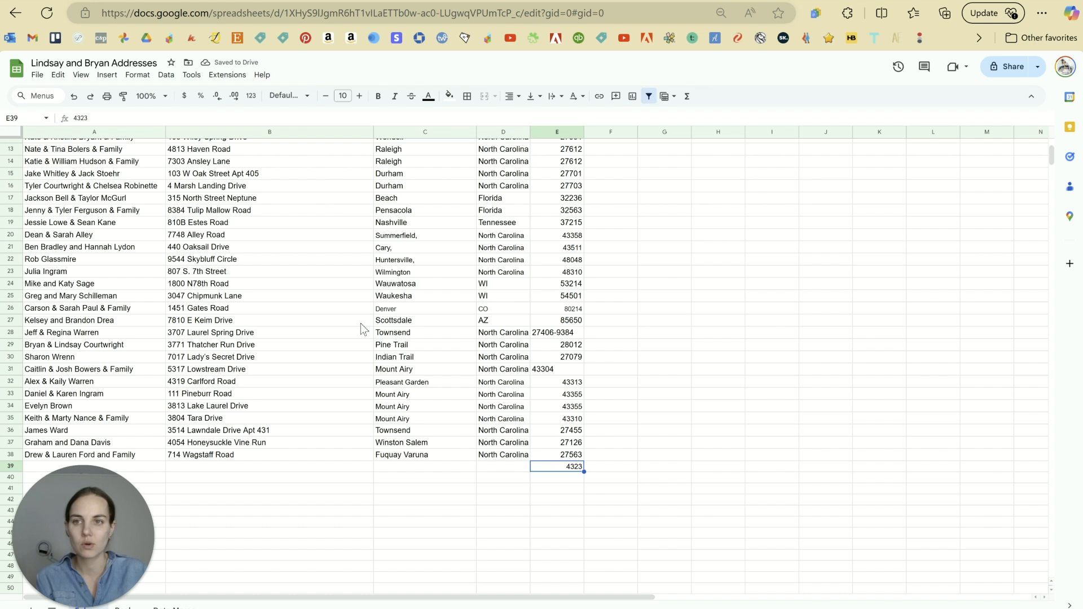
pyautogui.click(556, 132)
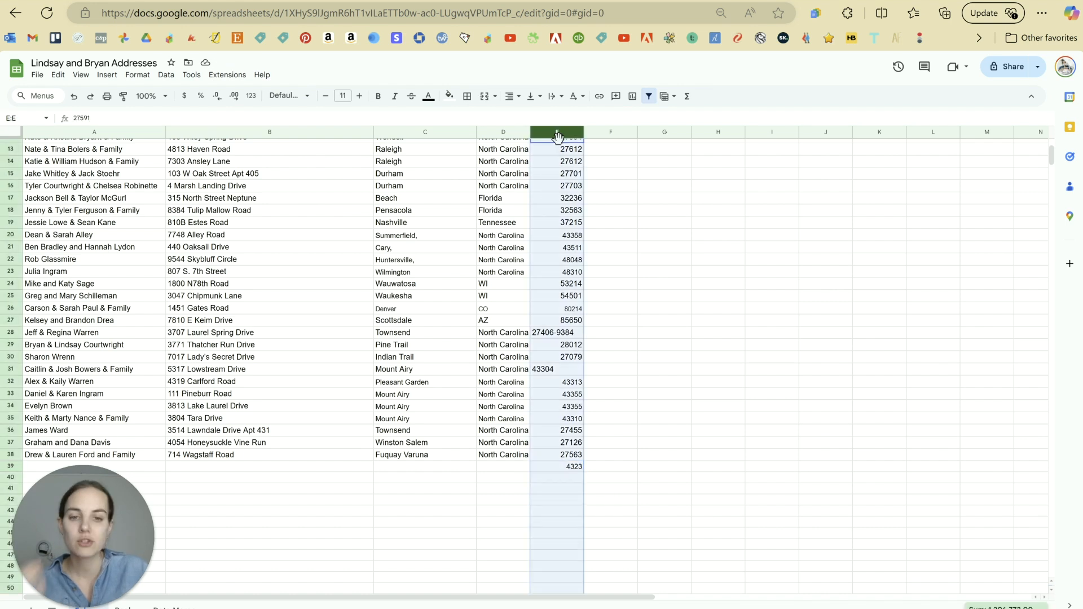
pyautogui.click(601, 369)
pyautogui.doubleClick(568, 467)
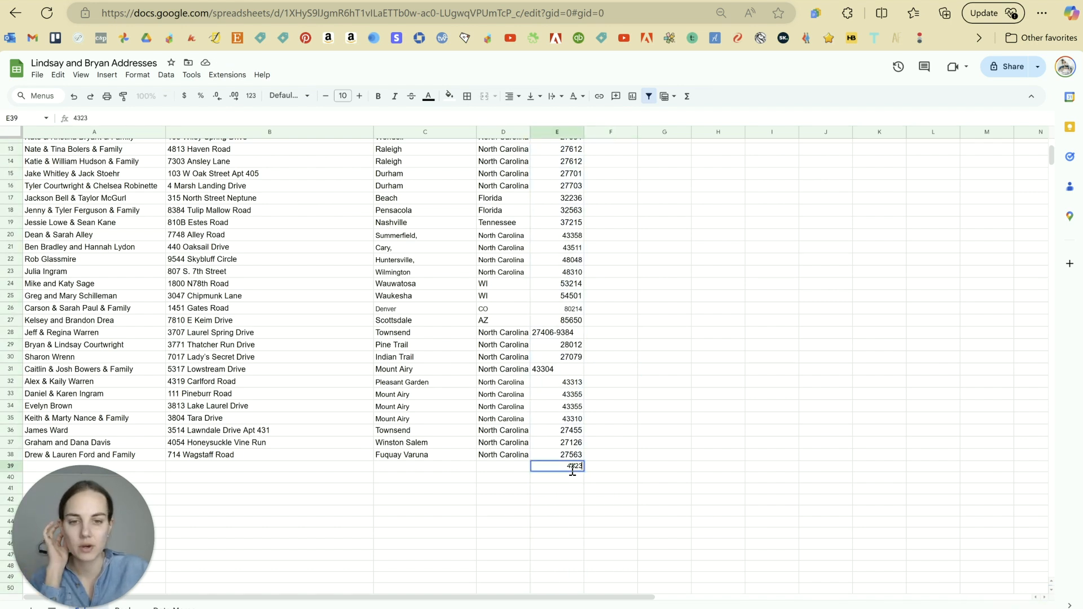
pyautogui.write("'0")
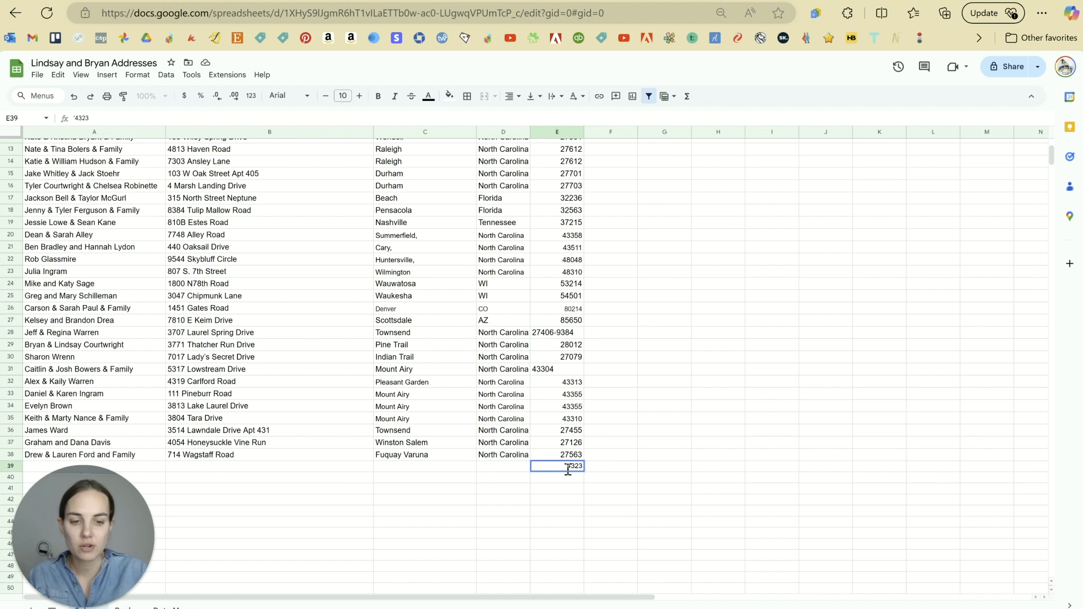
pyautogui.press('Return')
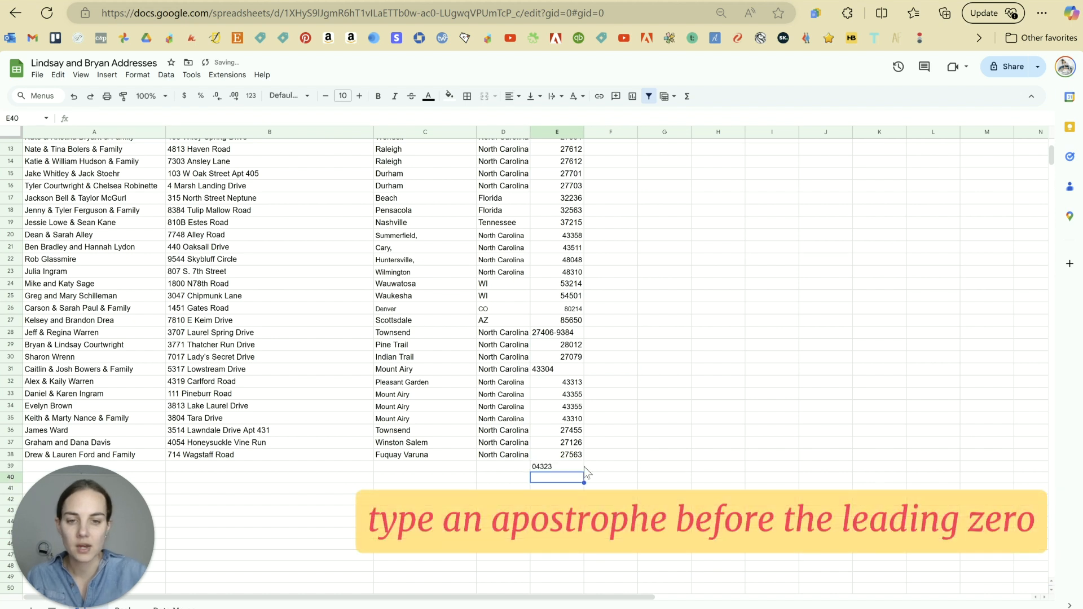
pyautogui.click(562, 466)
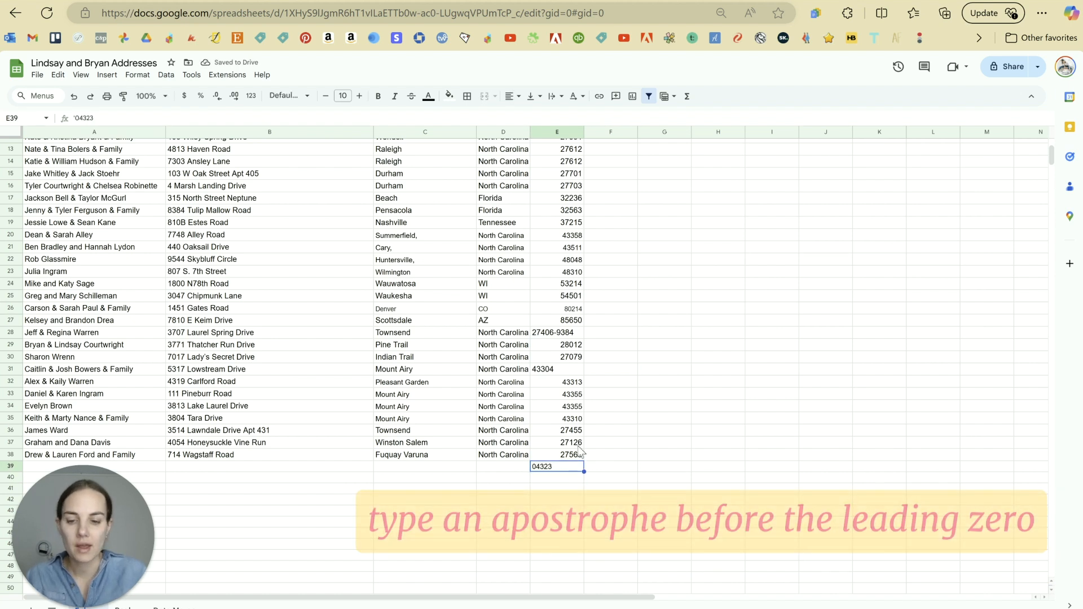
pyautogui.hotkey('ctrl', 'z')
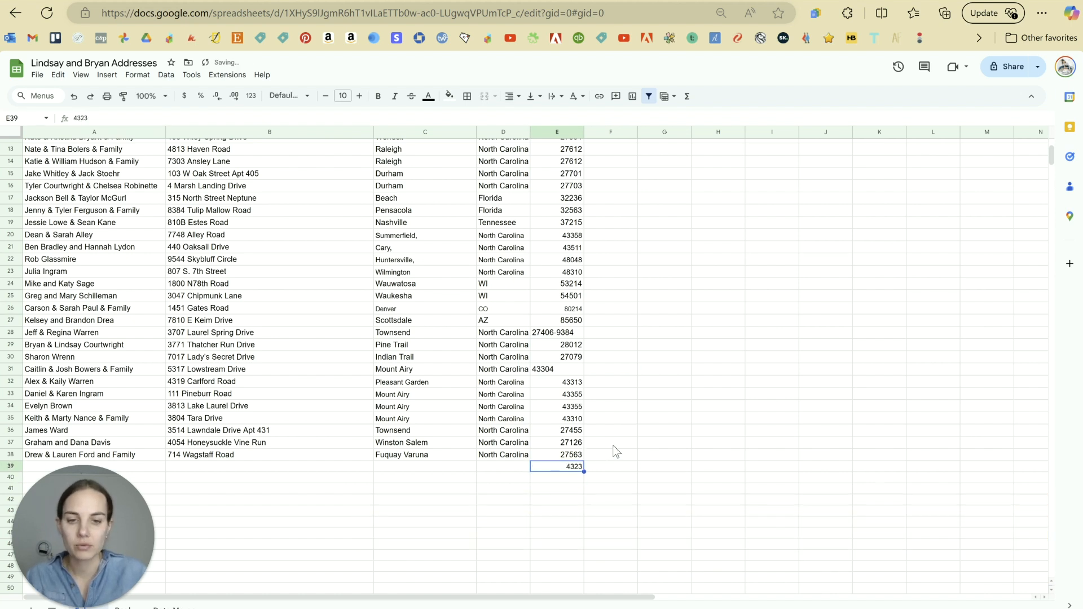
# Step: Format the Zip column as Plain text and re-enter E39 as 04323
pyautogui.click(565, 133)
pyautogui.click(137, 75)
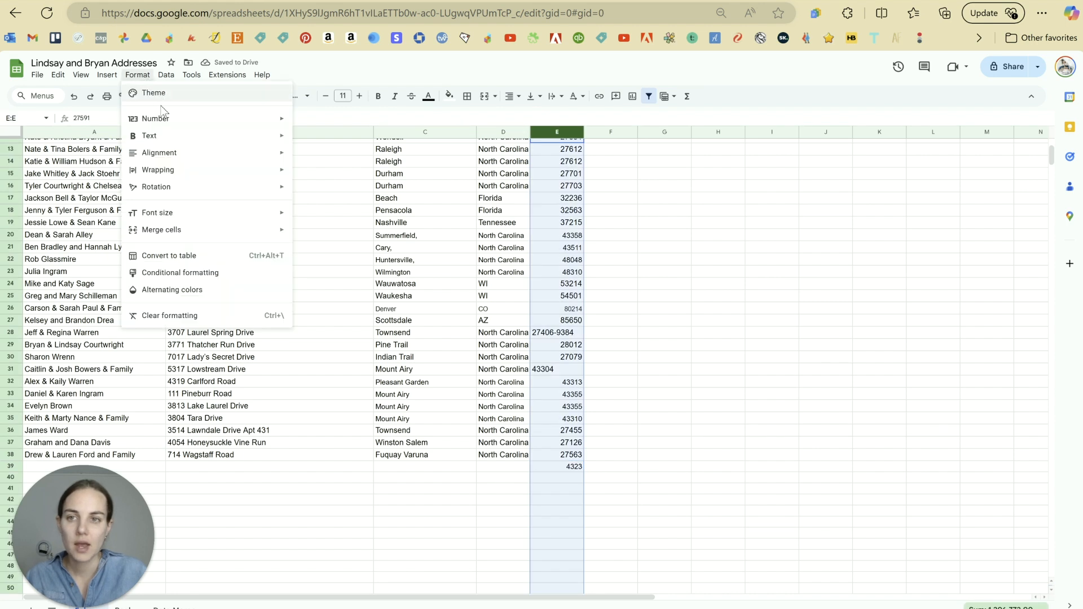
pyautogui.moveTo(159, 125)
pyautogui.click(366, 142)
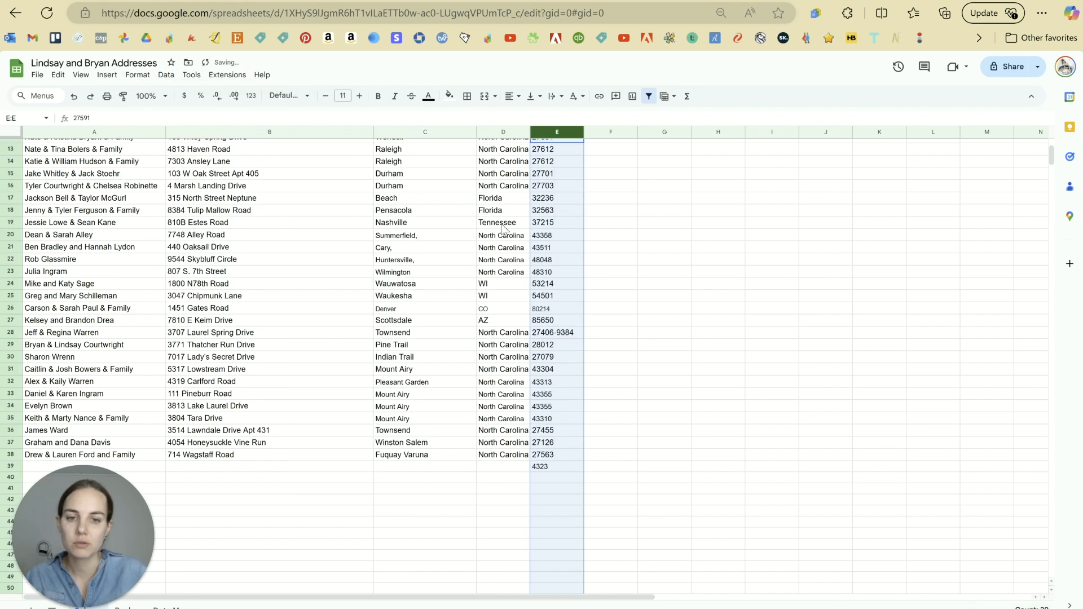
pyautogui.click(624, 301)
pyautogui.doubleClick(556, 466)
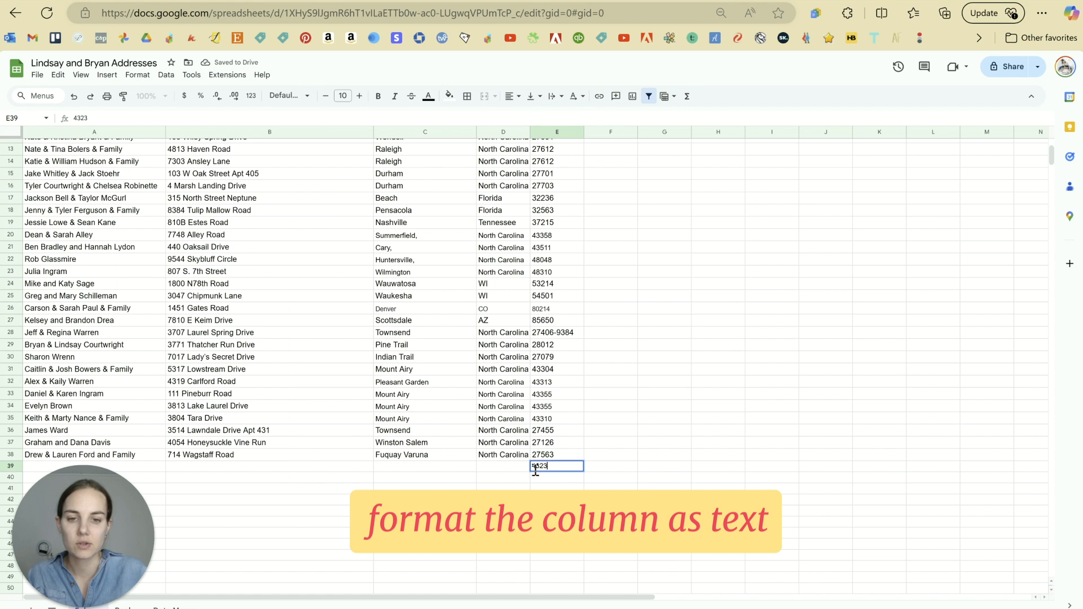
pyautogui.write('0')
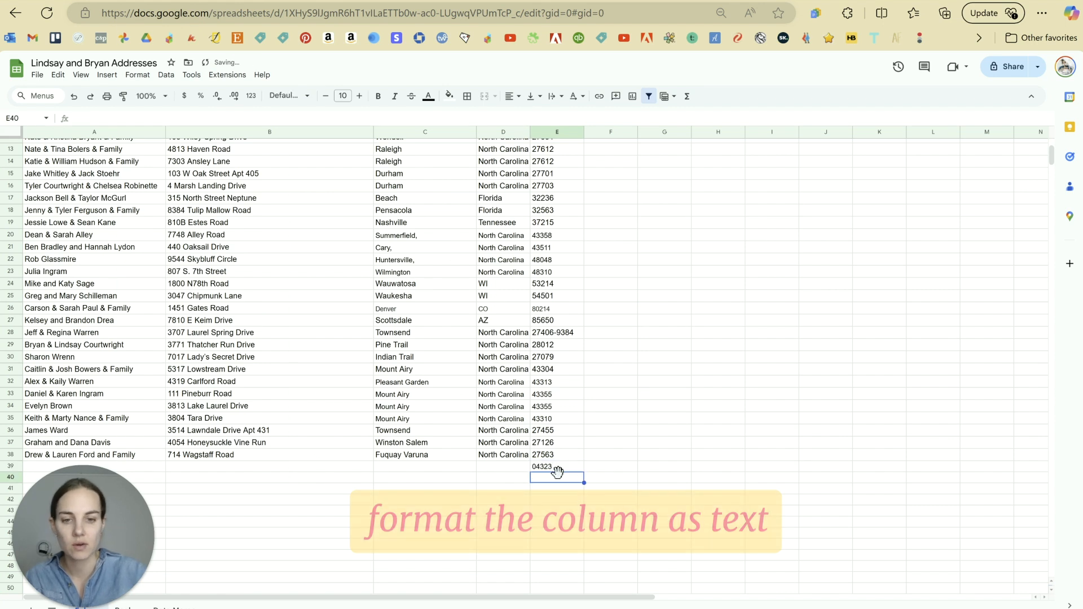
pyautogui.click(627, 447)
# Step: Delete the 04323 test value from E39
pyautogui.scroll(4, 621, 449)
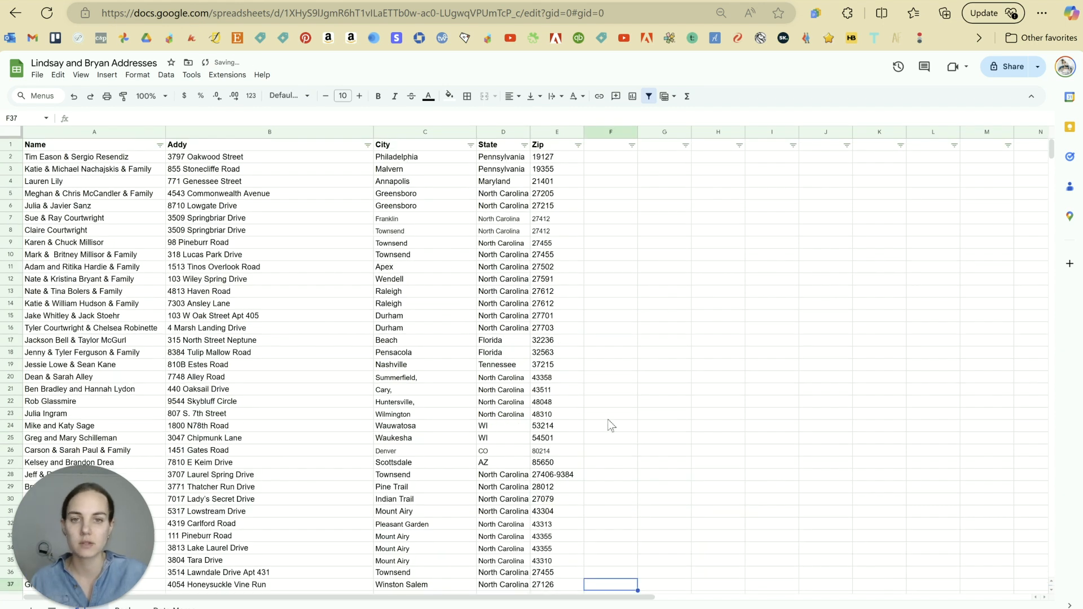
pyautogui.scroll(-4, 598, 451)
pyautogui.scroll(4, 577, 453)
pyautogui.scroll(-4, 577, 448)
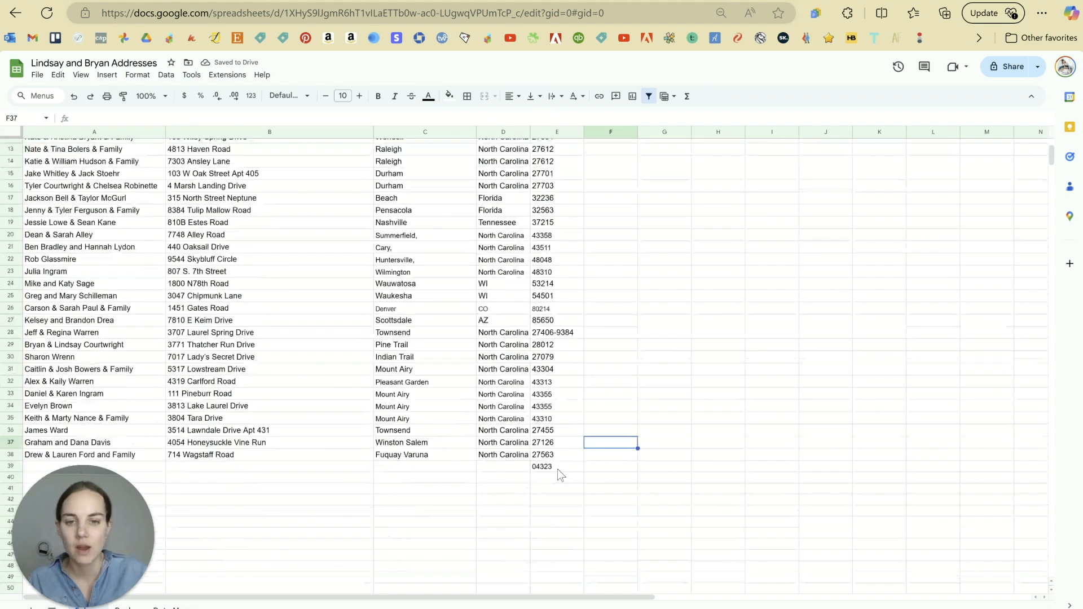
pyautogui.click(557, 468)
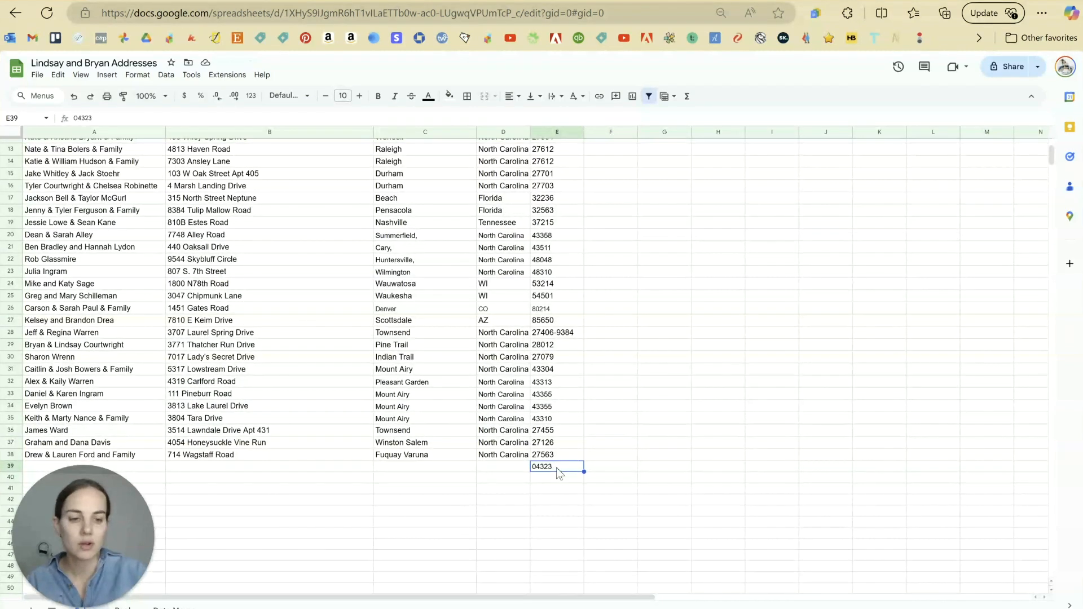
pyautogui.press('Delete')
pyautogui.click(670, 371)
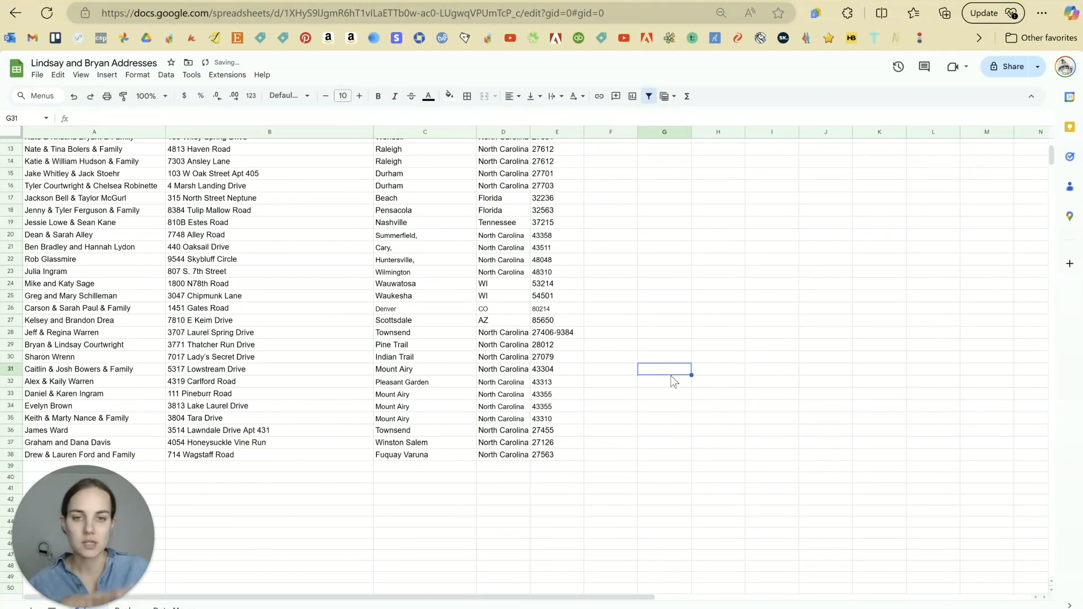
# Step: Remove every comma from city cells C17:C25 with Find and replace
pyautogui.scroll(2, 507, 316)
pyautogui.moveTo(423, 269); pyautogui.dragTo(424, 343)
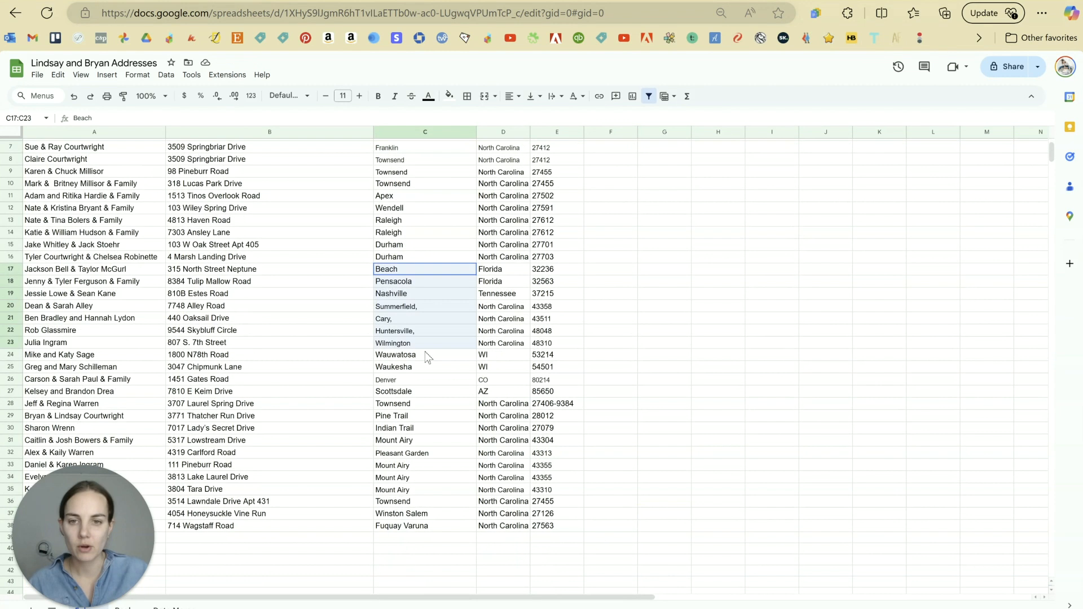
pyautogui.click(424, 281)
pyautogui.moveTo(423, 271); pyautogui.dragTo(429, 367)
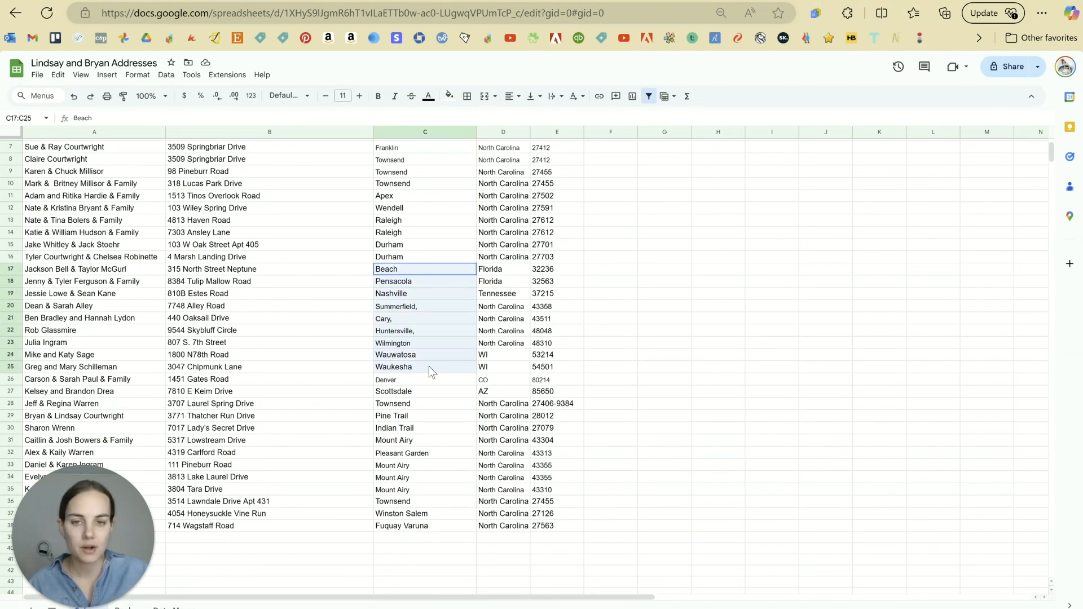
pyautogui.hotkey('ctrl', 'f')
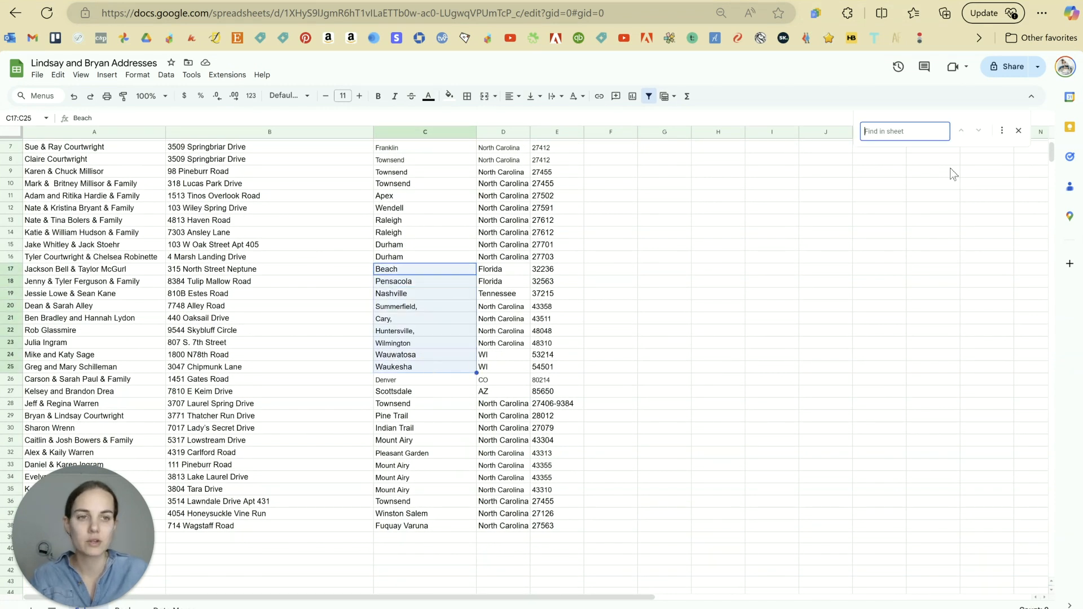
pyautogui.click(1000, 132)
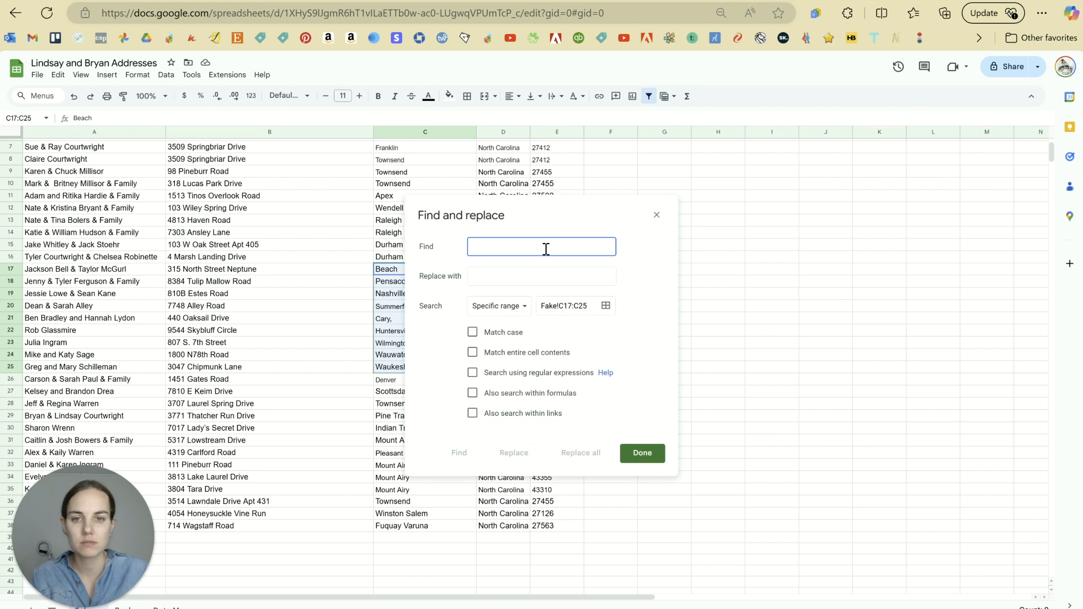
pyautogui.write(',')
pyautogui.click(567, 453)
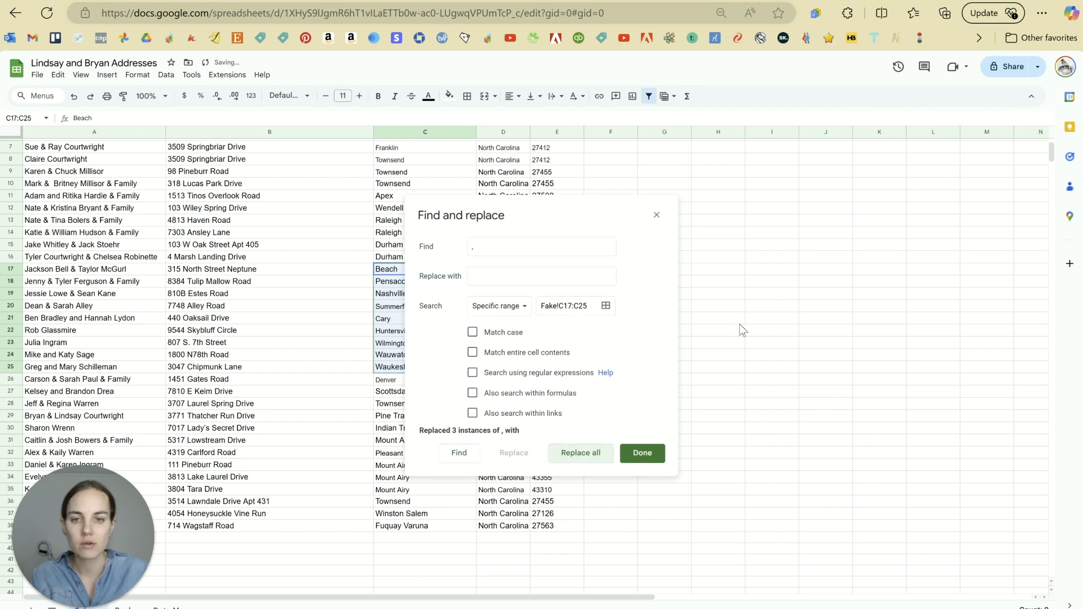
pyautogui.click(656, 215)
pyautogui.click(701, 256)
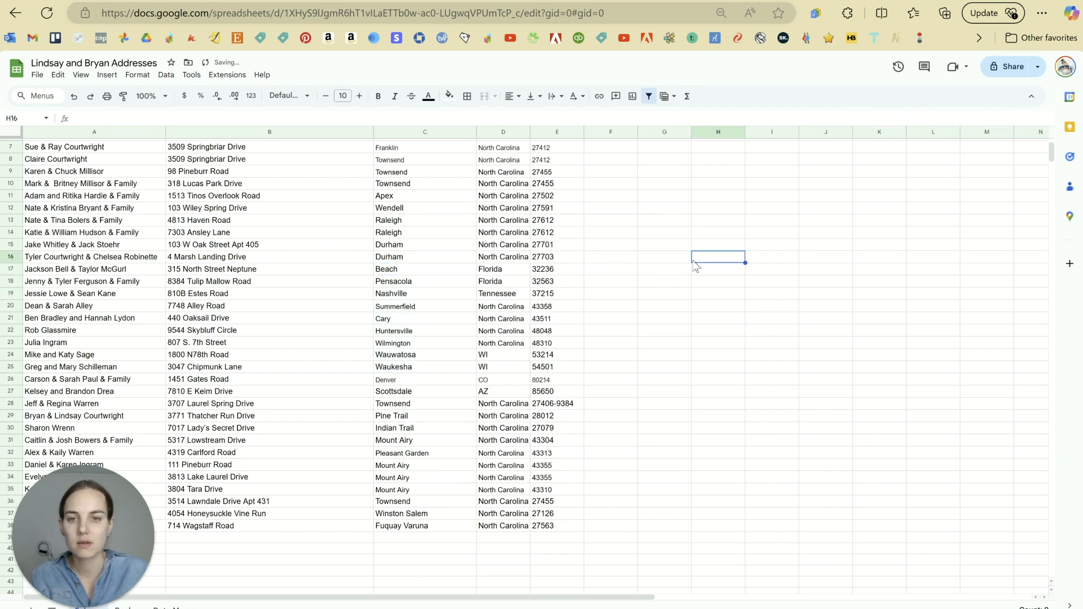
# Step: Review the comma-free city names, checking C23
pyautogui.scroll(2, 478, 421)
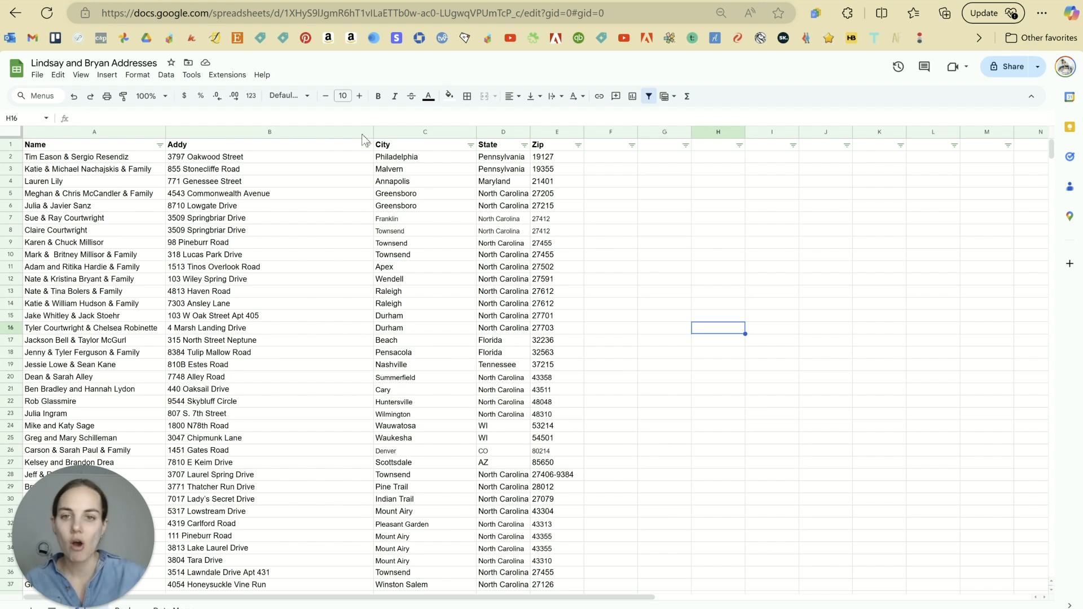
pyautogui.moveTo(415, 379); pyautogui.dragTo(411, 400)
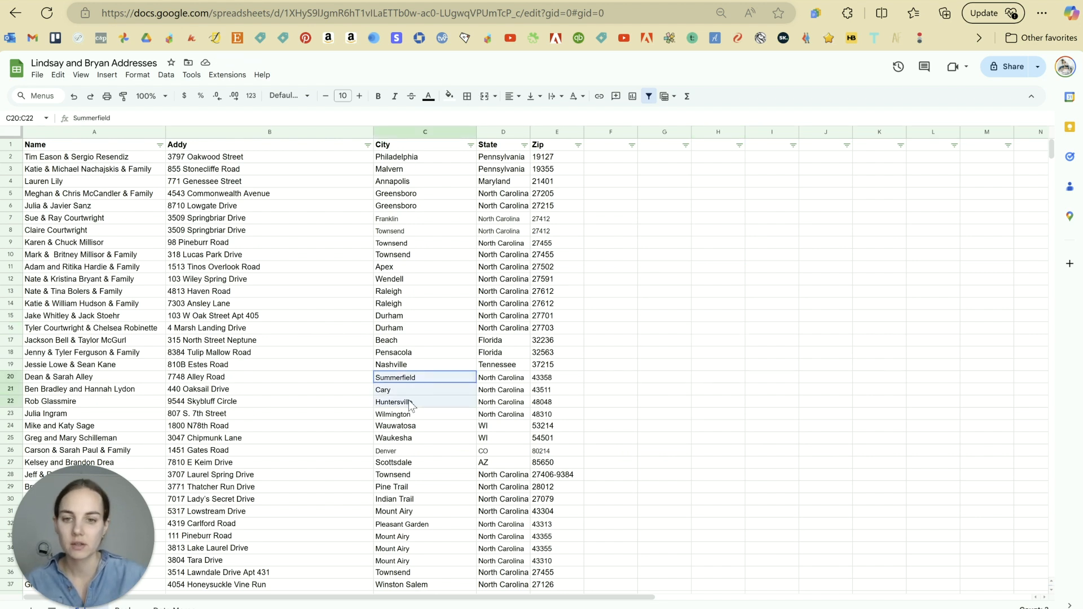
pyautogui.click(429, 416)
pyautogui.scroll(-3, 450, 390)
pyautogui.scroll(3, 451, 389)
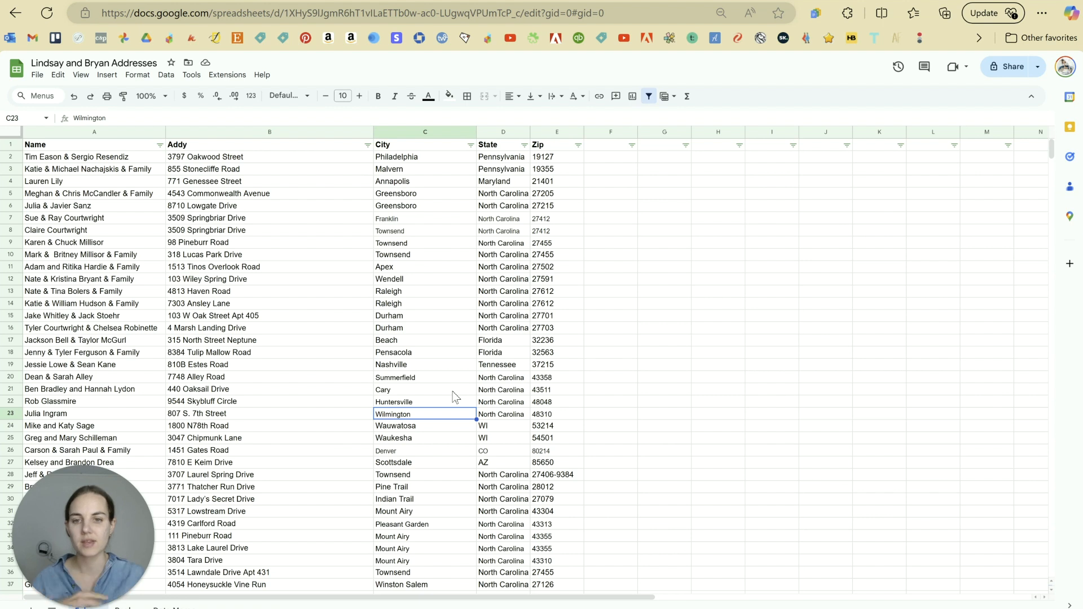
pyautogui.click(615, 313)
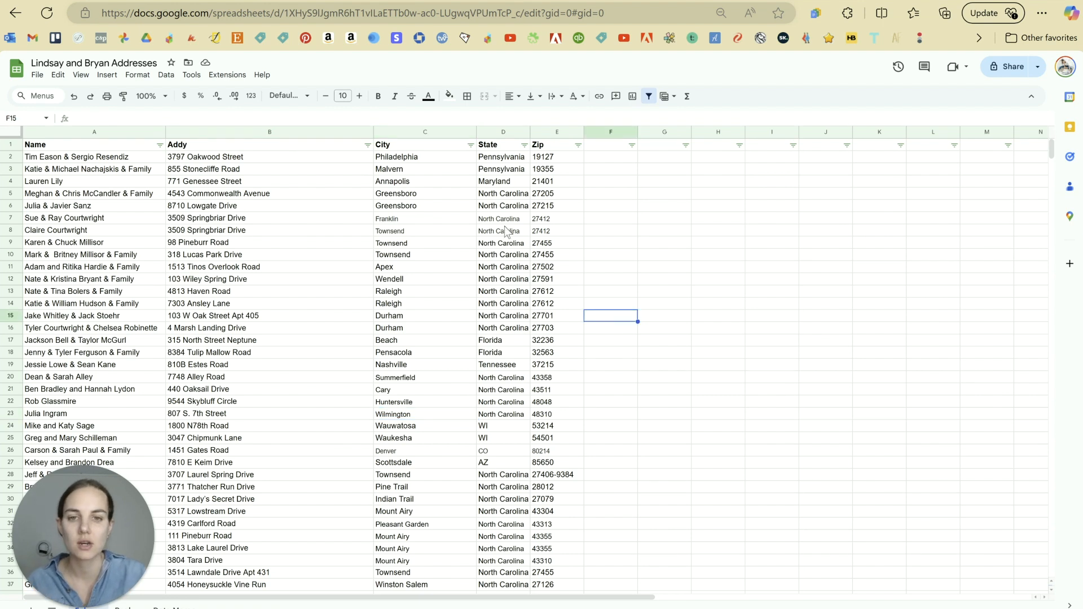
pyautogui.scroll(-6, 580, 370)
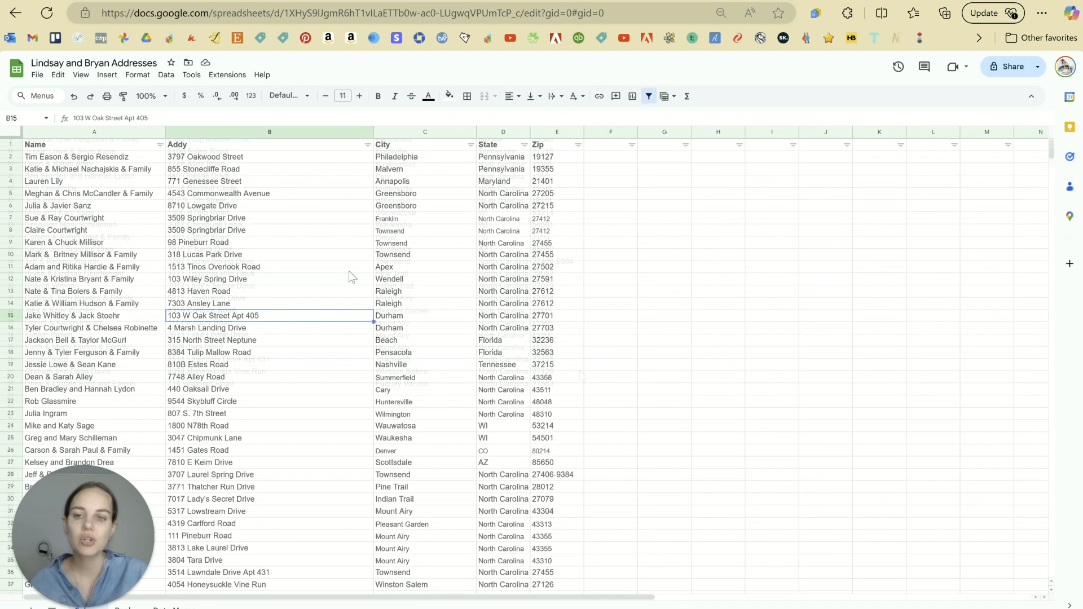
pyautogui.rightClick(410, 133)
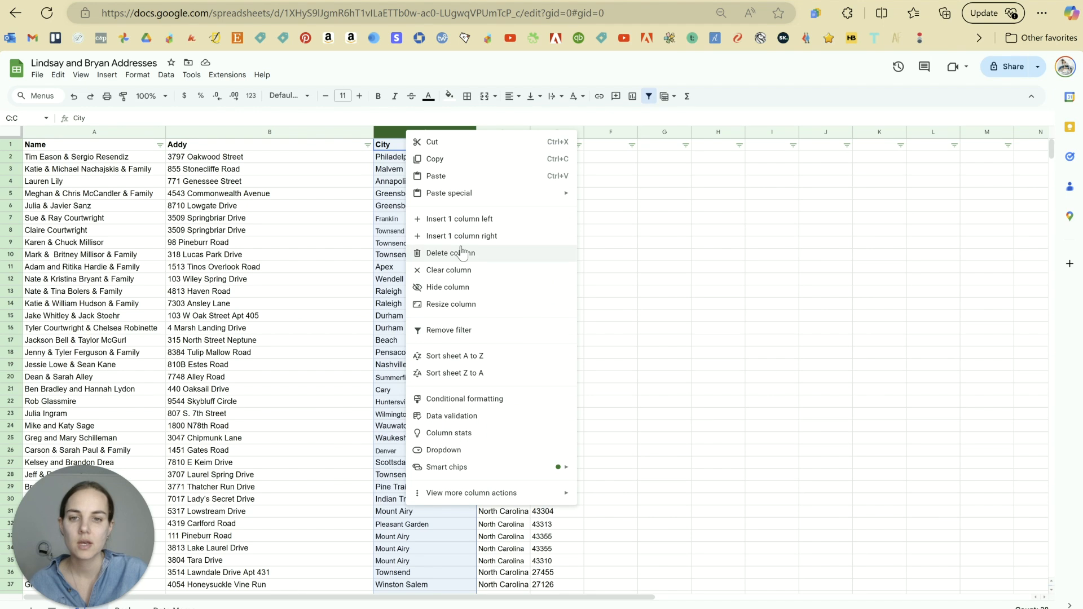
# Step: Insert a new column left of City headed 'Apartment'
pyautogui.click(452, 219)
pyautogui.click(437, 193)
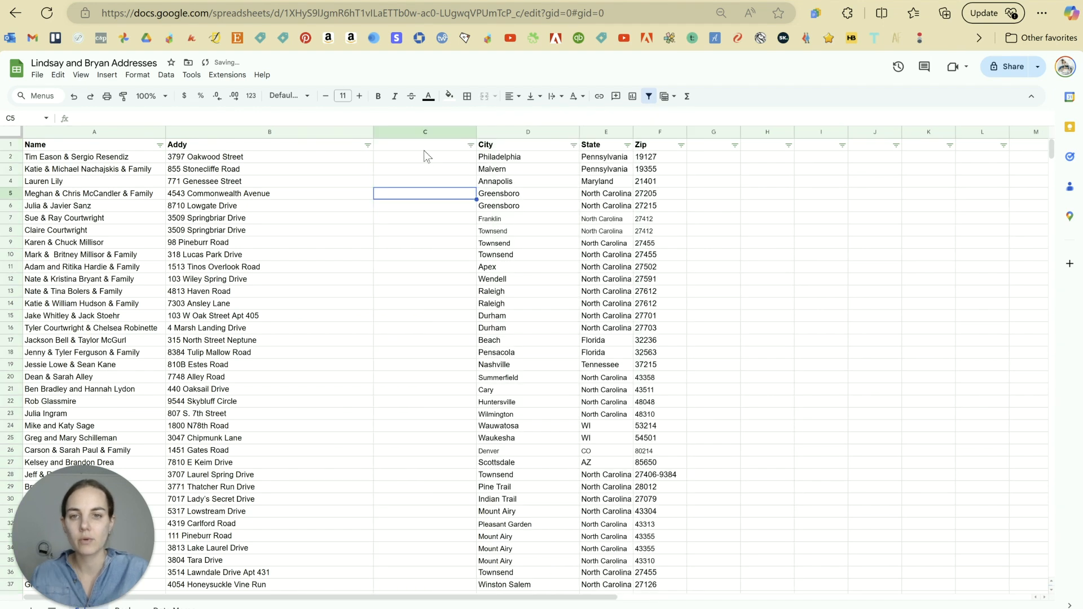
pyautogui.click(425, 146)
pyautogui.write('Apartment')
pyautogui.press('Return')
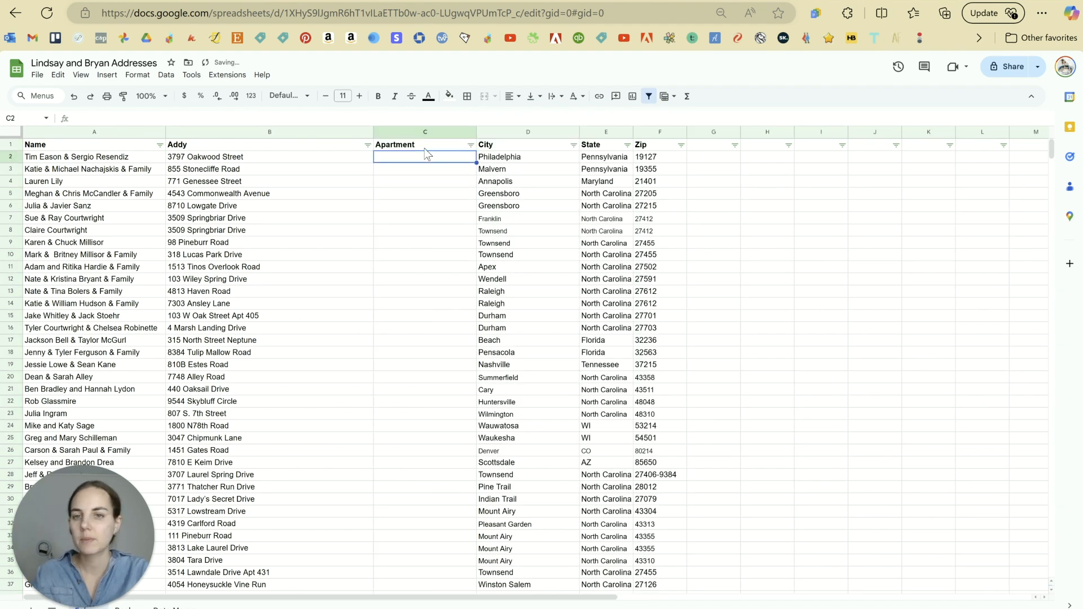
# Step: Put Apartment 431 in C36 and remove Apt 431 from the Lawndale Drive address
pyautogui.scroll(-2, 316, 310)
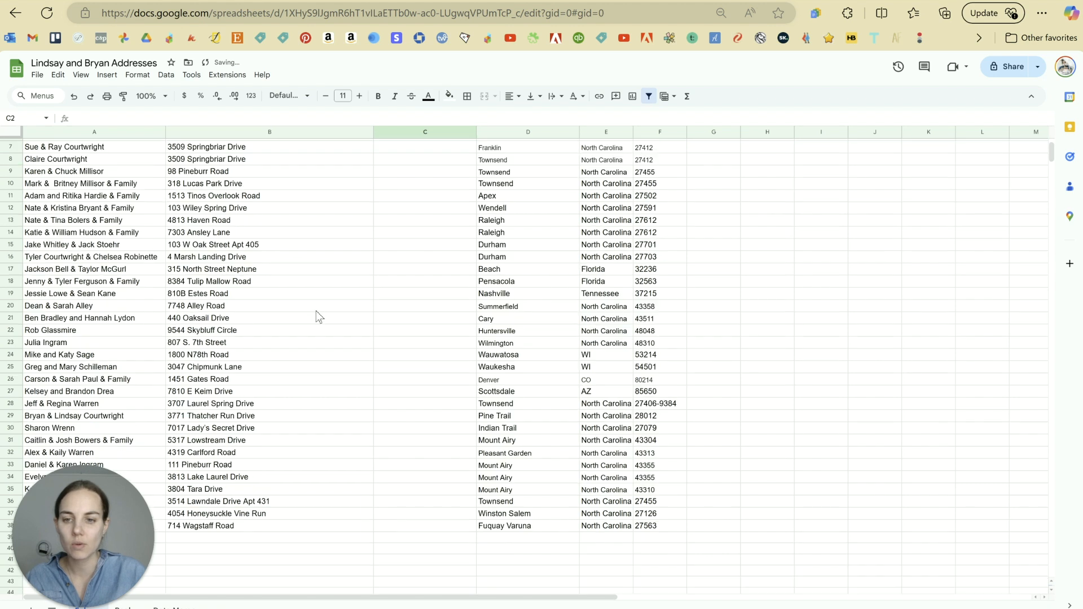
pyautogui.click(272, 502)
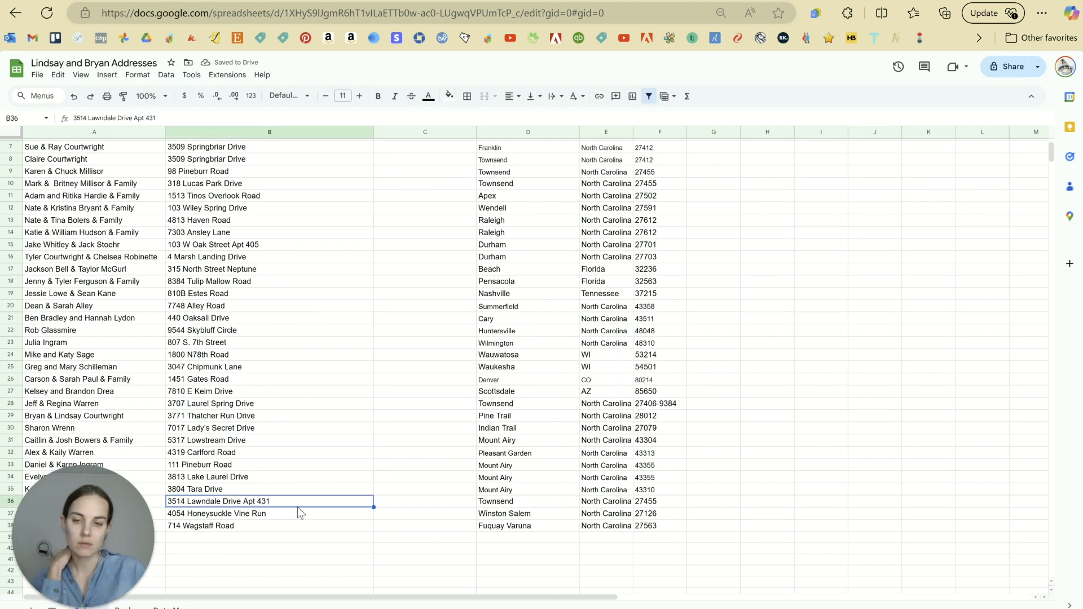
pyautogui.click(398, 500)
pyautogui.write('Apartmen')
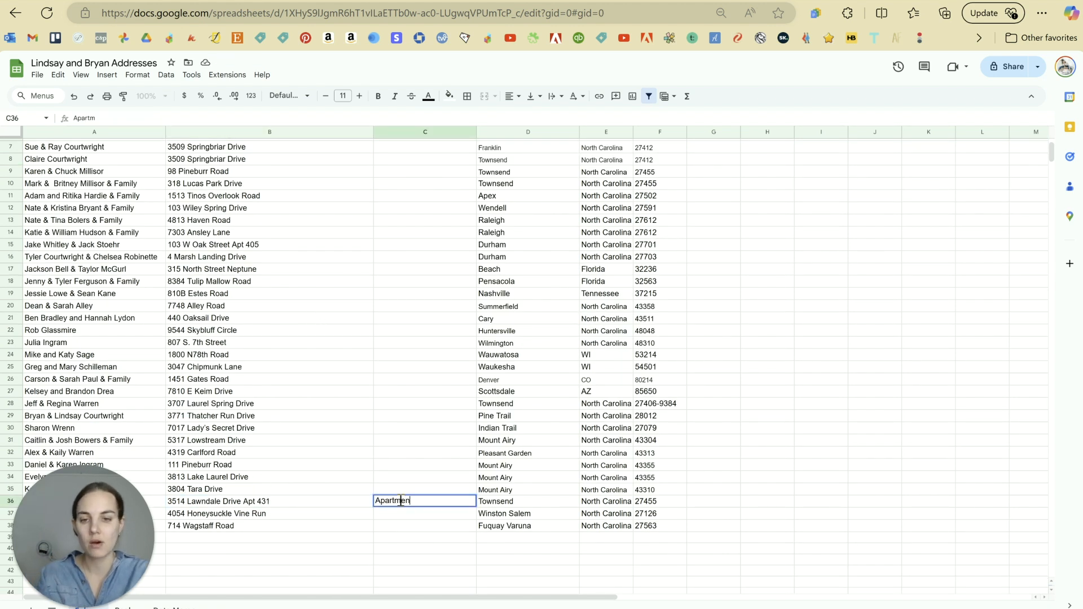
pyautogui.write('t 431')
pyautogui.press('Return')
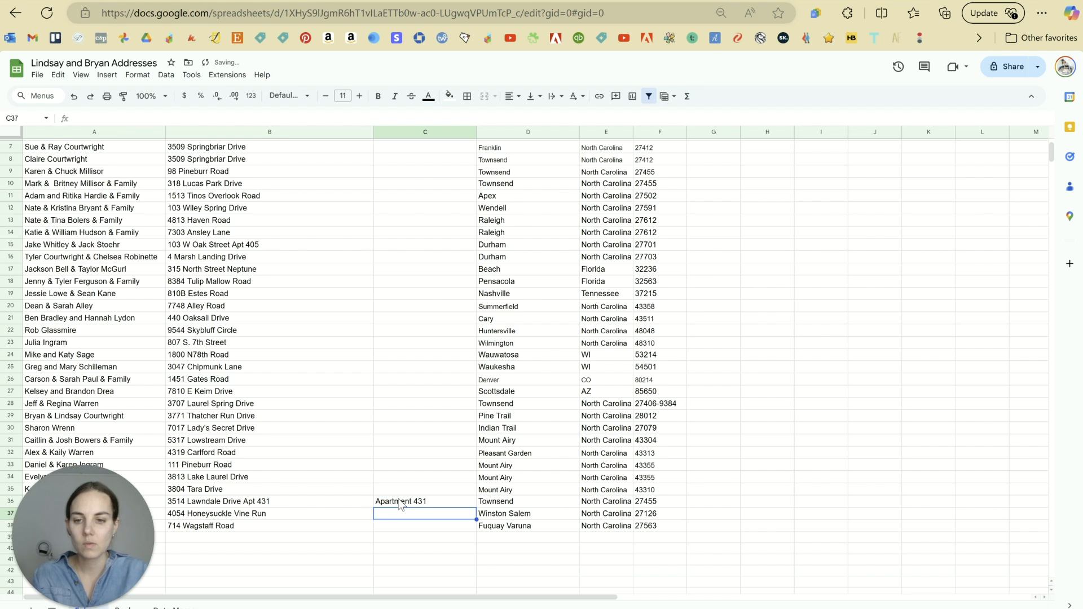
pyautogui.doubleClick(304, 501)
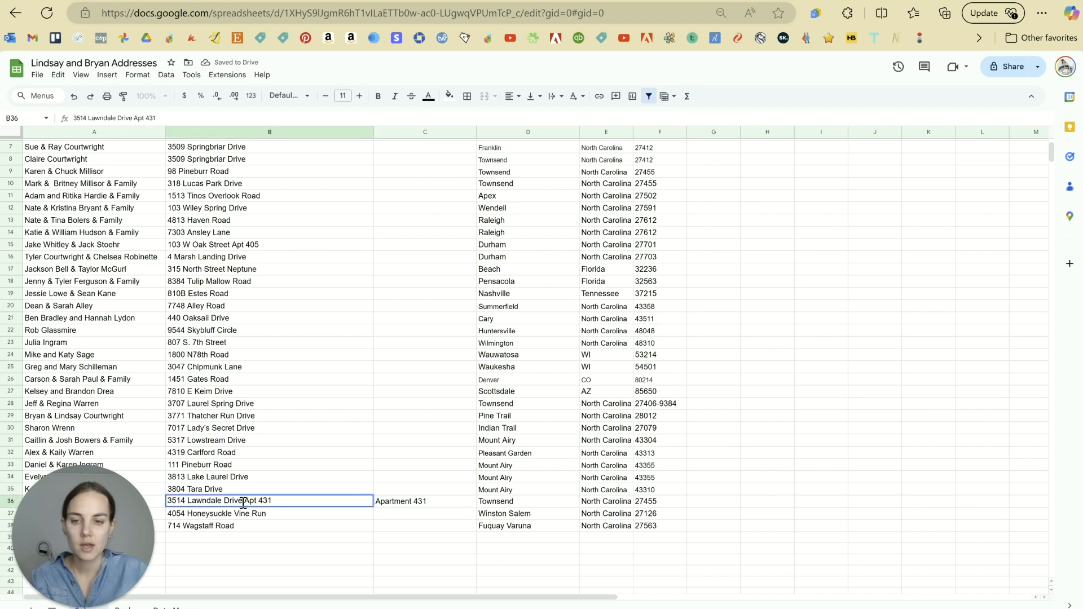
pyautogui.moveTo(243, 501); pyautogui.dragTo(345, 501)
pyautogui.press('BackSpace')
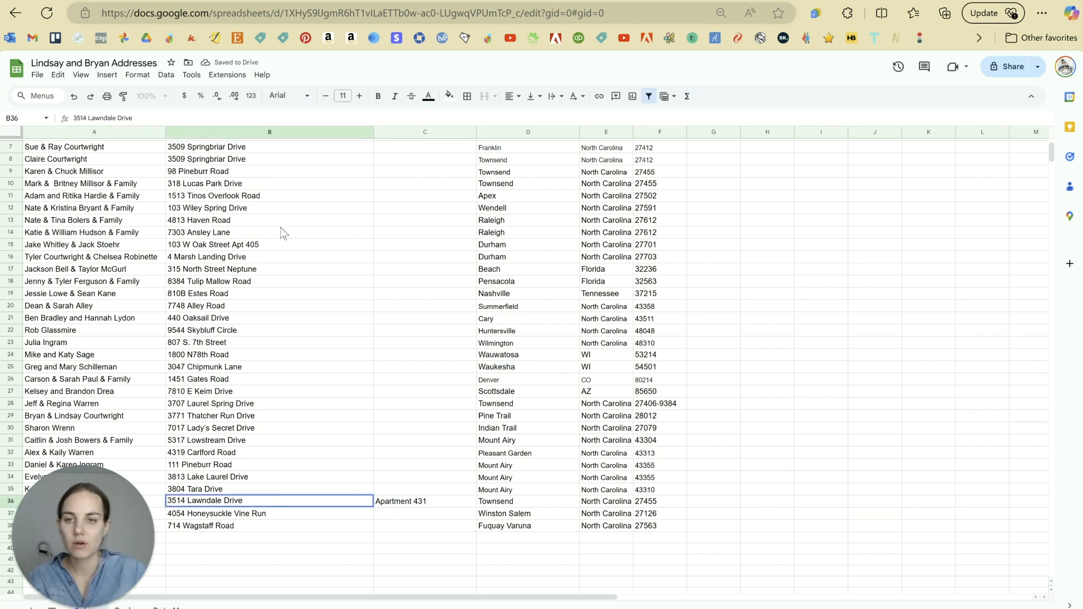
# Step: Move Apt 405 from the Oak Street address in B15 into C15
pyautogui.click(276, 244)
pyautogui.doubleClick(255, 246)
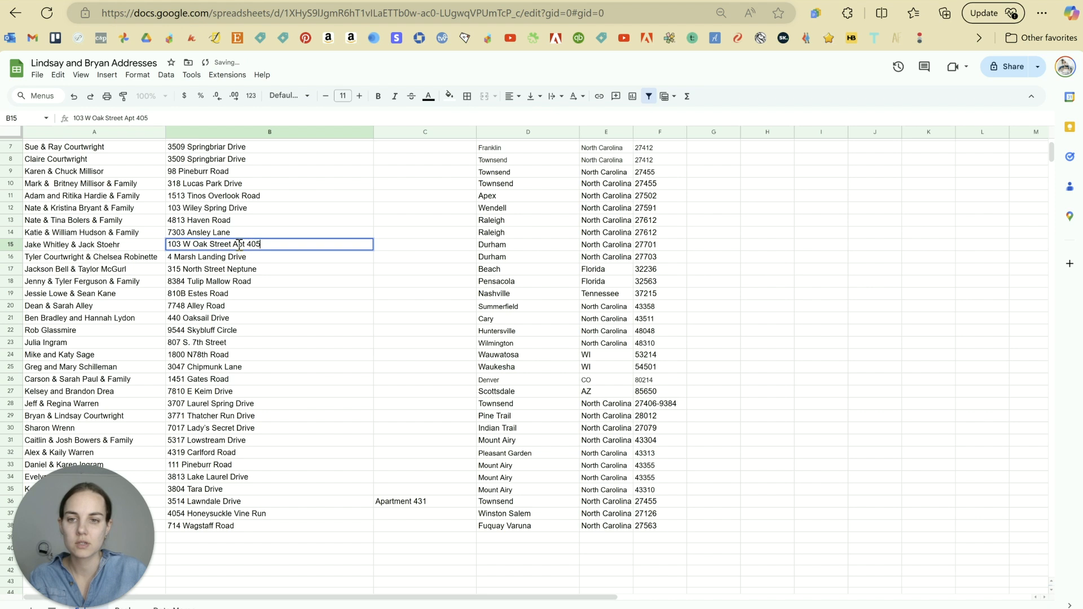
pyautogui.moveTo(232, 245); pyautogui.dragTo(278, 245)
pyautogui.hotkey('ctrl', 'x')
pyautogui.click(389, 245)
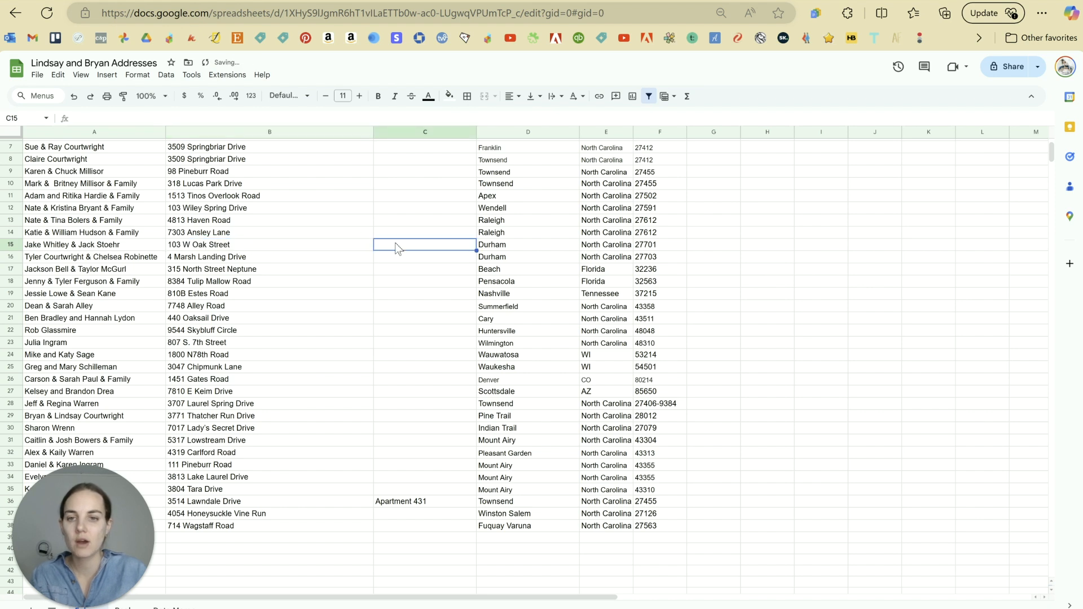
pyautogui.hotkey('ctrl', 'v')
pyautogui.click(419, 274)
pyautogui.doubleClick(389, 249)
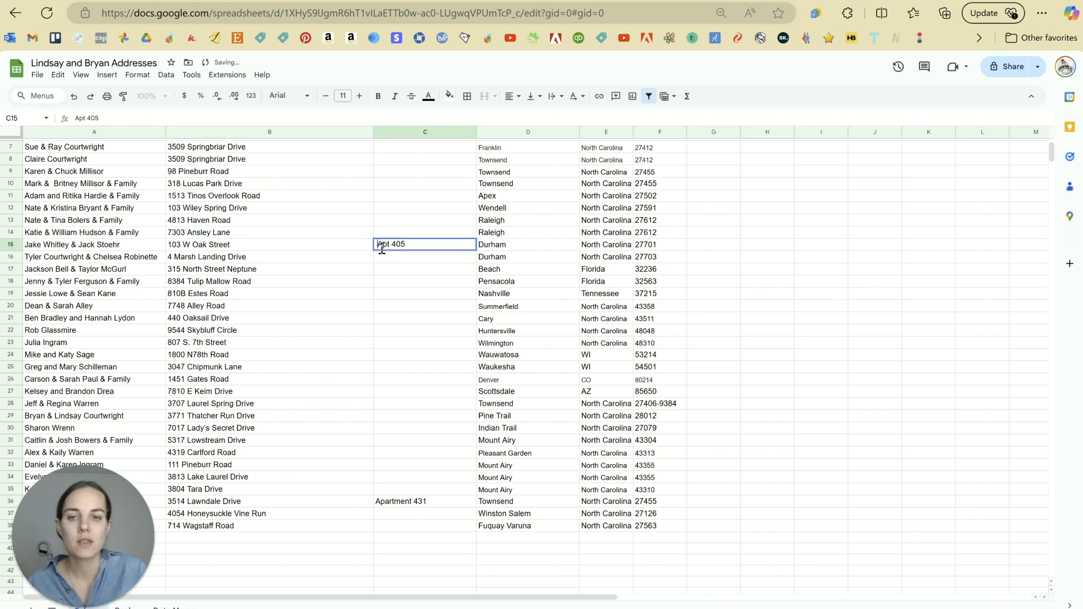
pyautogui.press('Return')
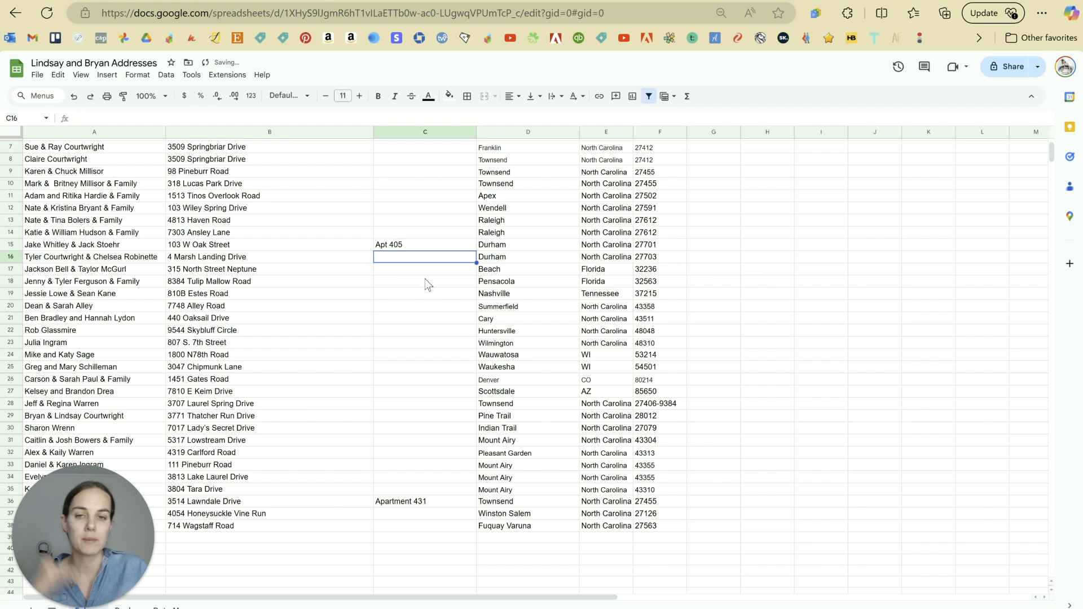
# Step: Spell out C15 as Apartment 405 and try the same expansion in C16
pyautogui.doubleClick(387, 247)
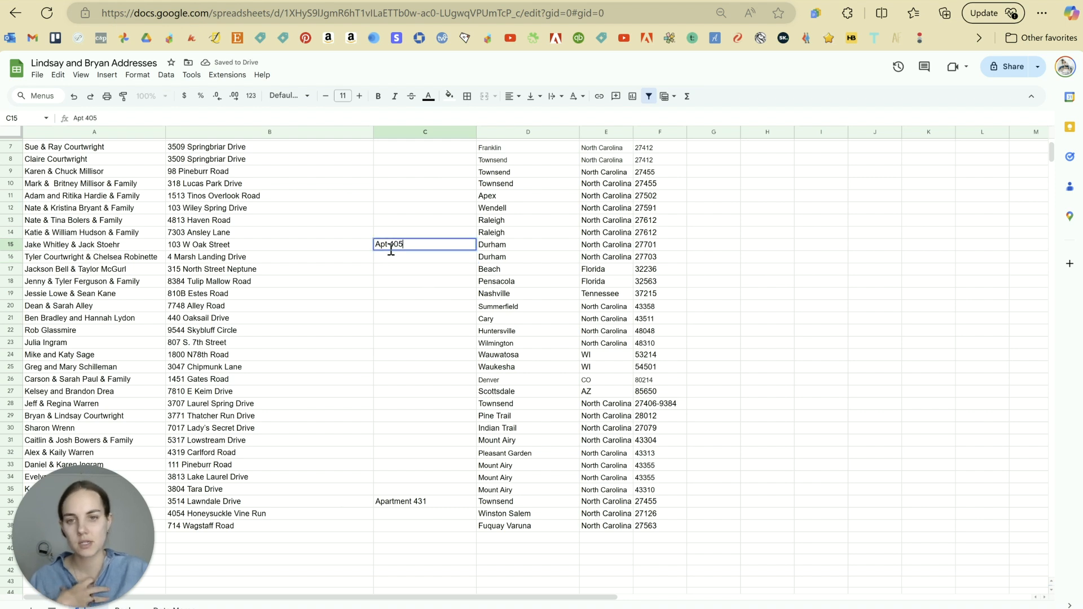
pyautogui.write('artment')
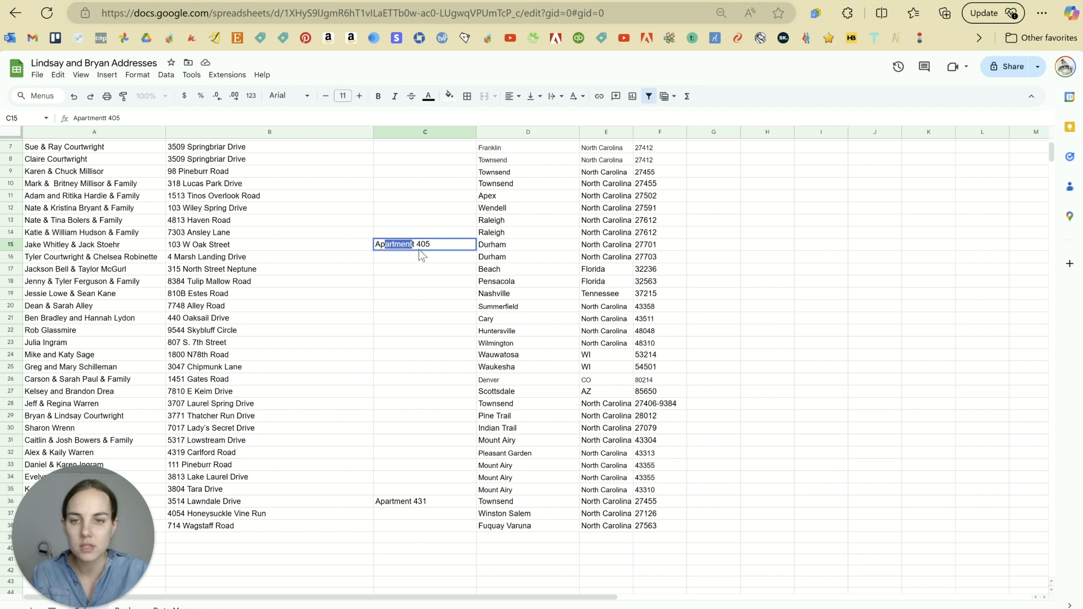
pyautogui.press('Return')
pyautogui.write('Apt')
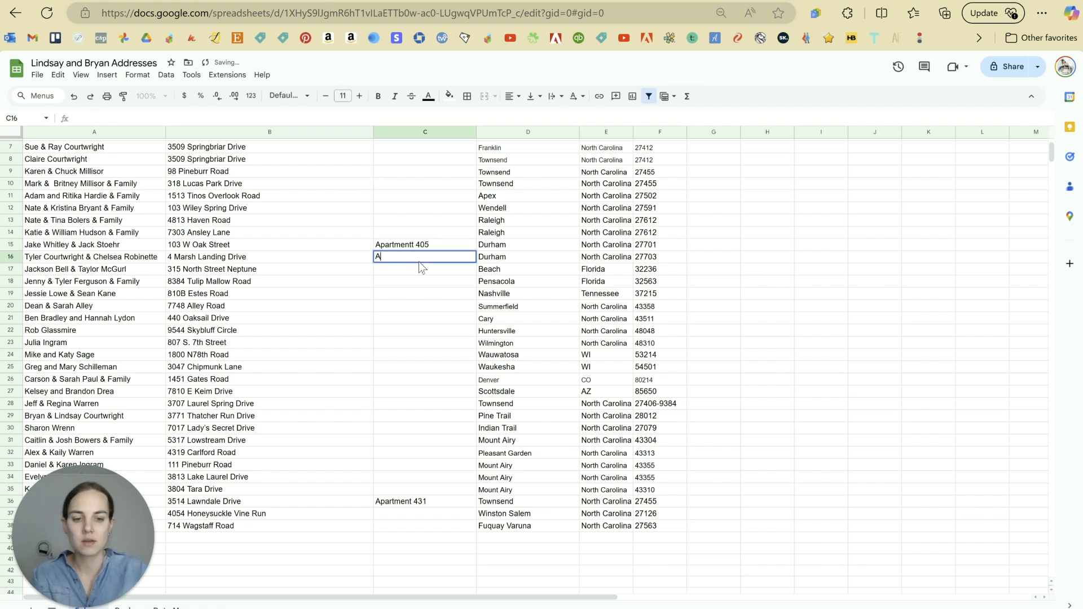
pyautogui.press('Return')
pyautogui.doubleClick(414, 258)
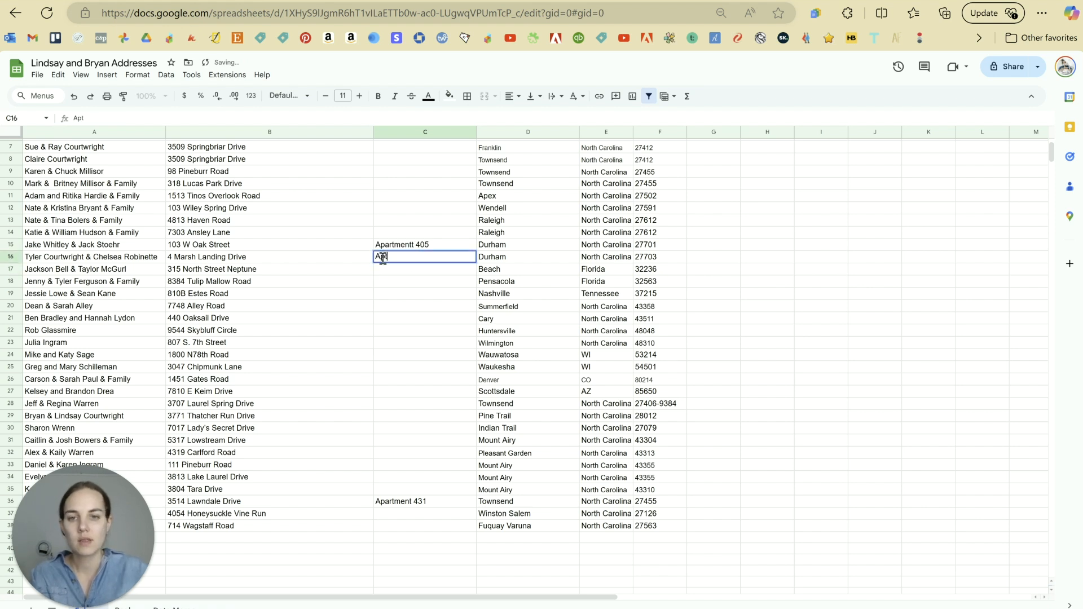
pyautogui.write('artment')
pyautogui.click(440, 345)
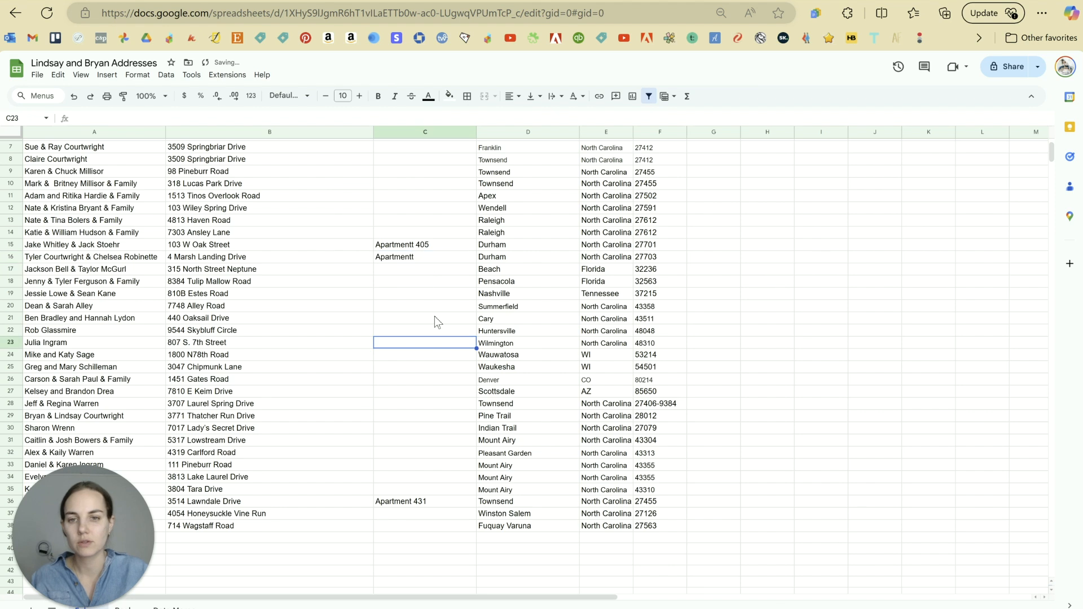
# Step: Fix the doubled-t typos so C15 reads Apartment 405, and clear C16
pyautogui.click(416, 258)
pyautogui.doubleClick(425, 258)
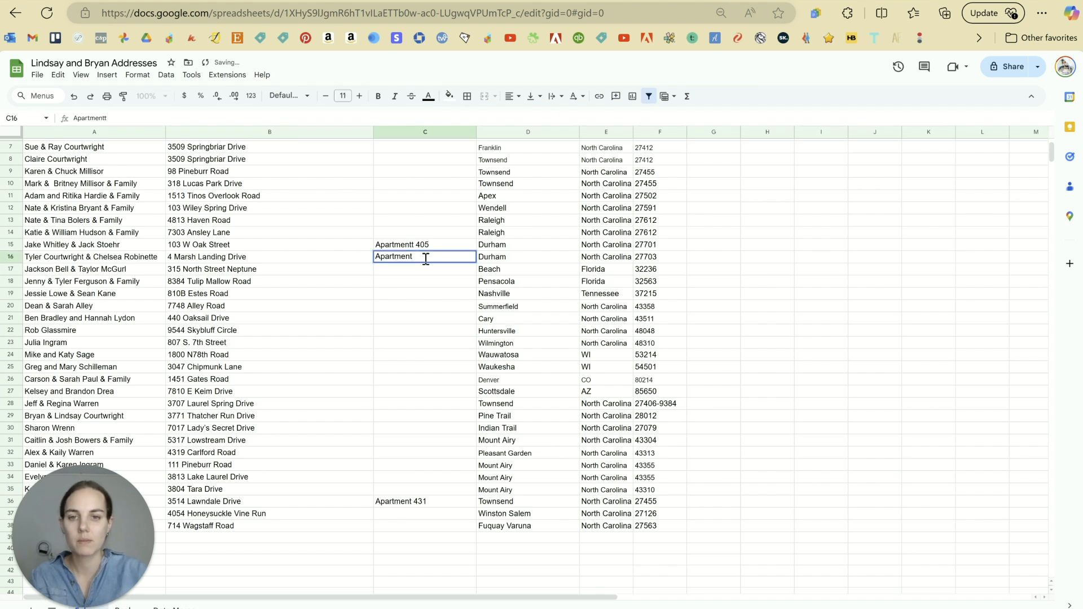
pyautogui.press('BackSpace')
pyautogui.doubleClick(412, 246)
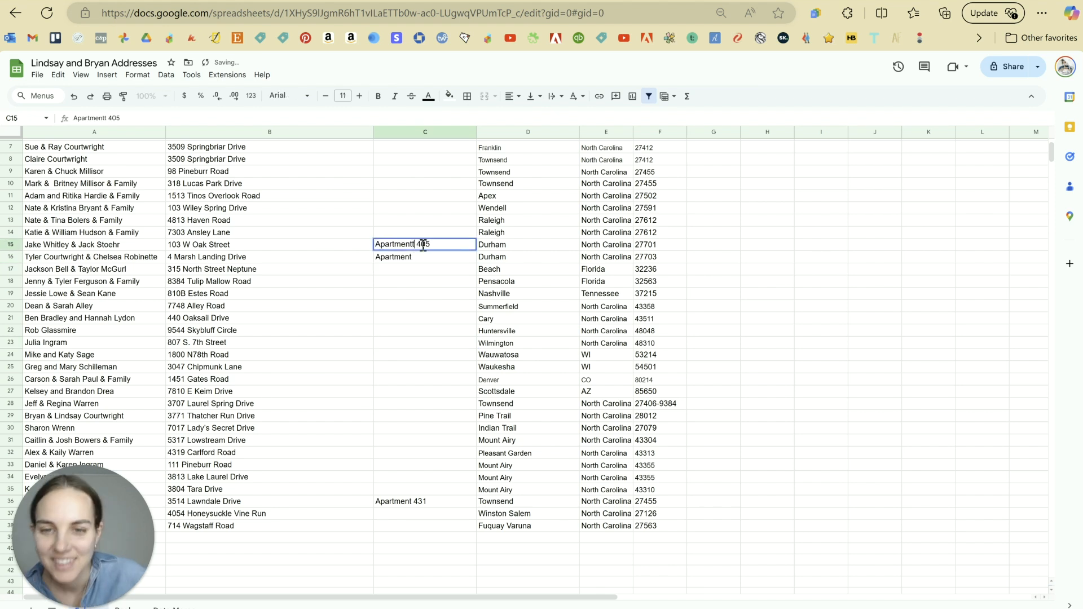
pyautogui.click(430, 266)
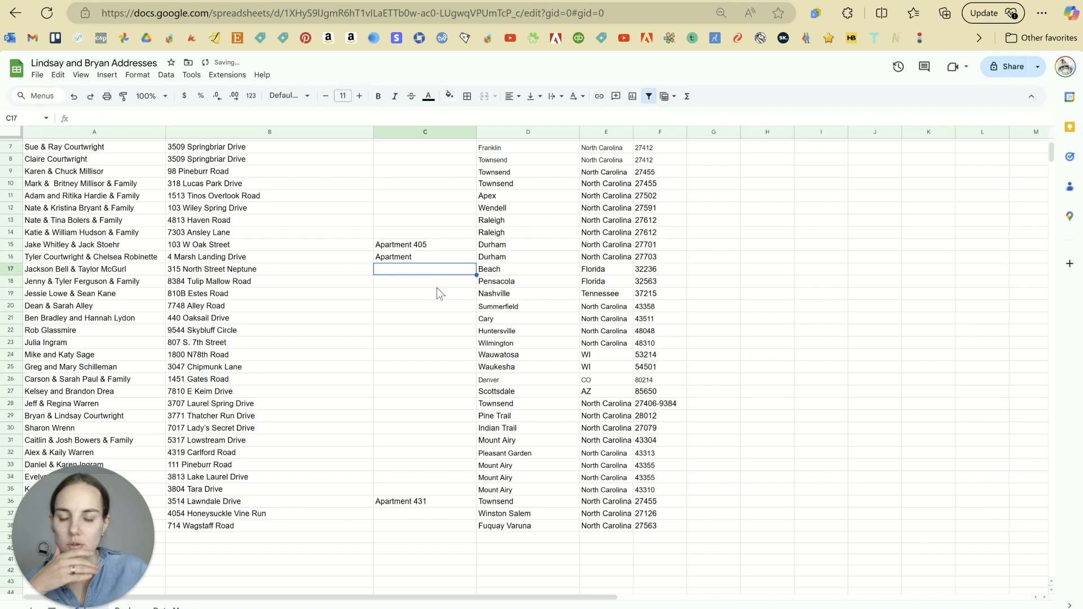
pyautogui.click(425, 261)
pyautogui.press('Delete')
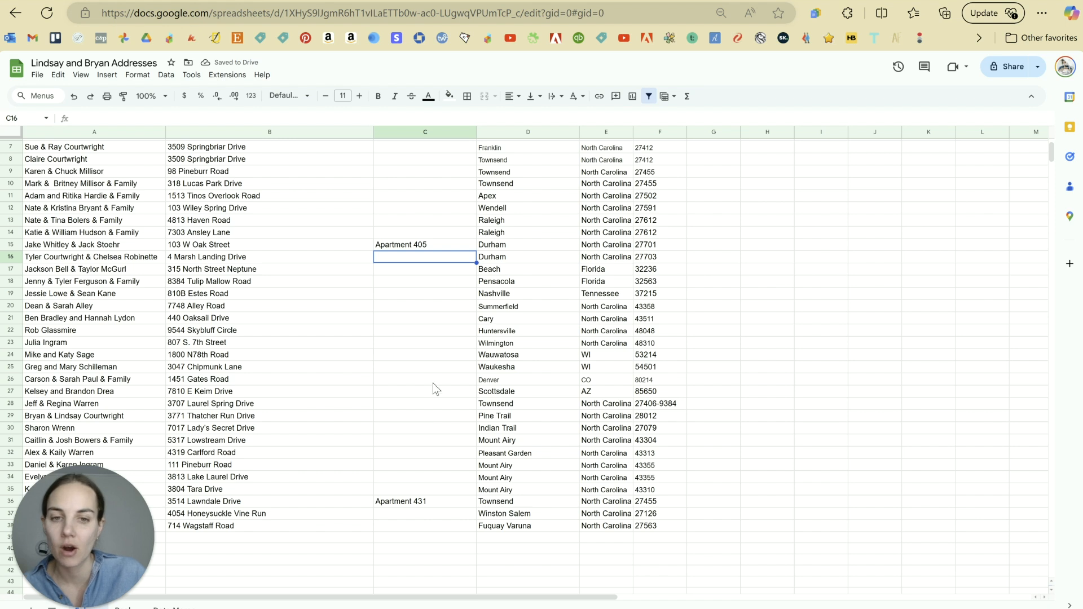
pyautogui.scroll(3, 432, 387)
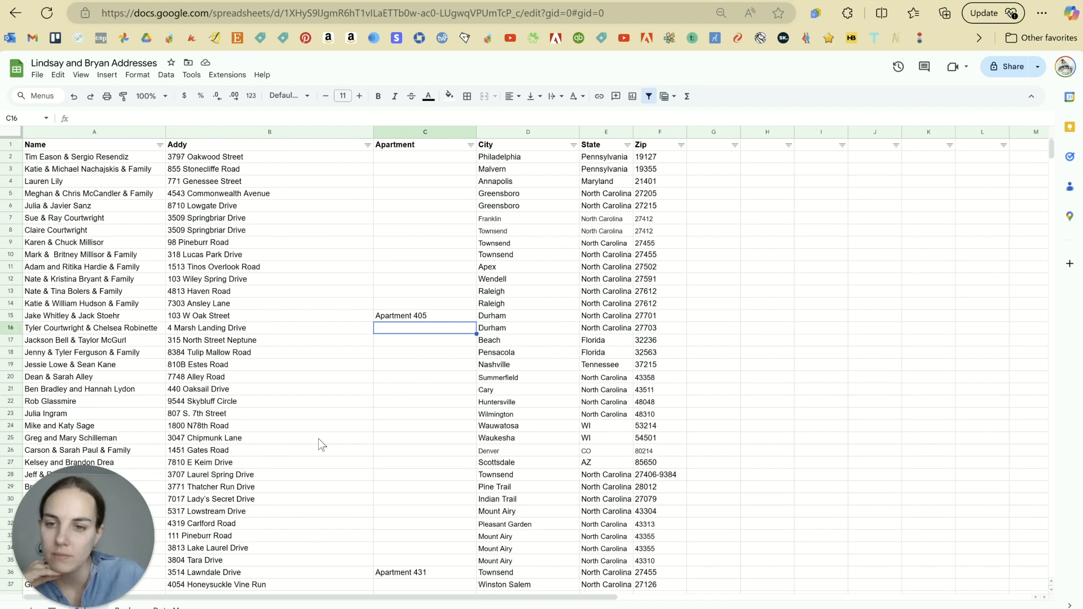
pyautogui.scroll(-2, 338, 249)
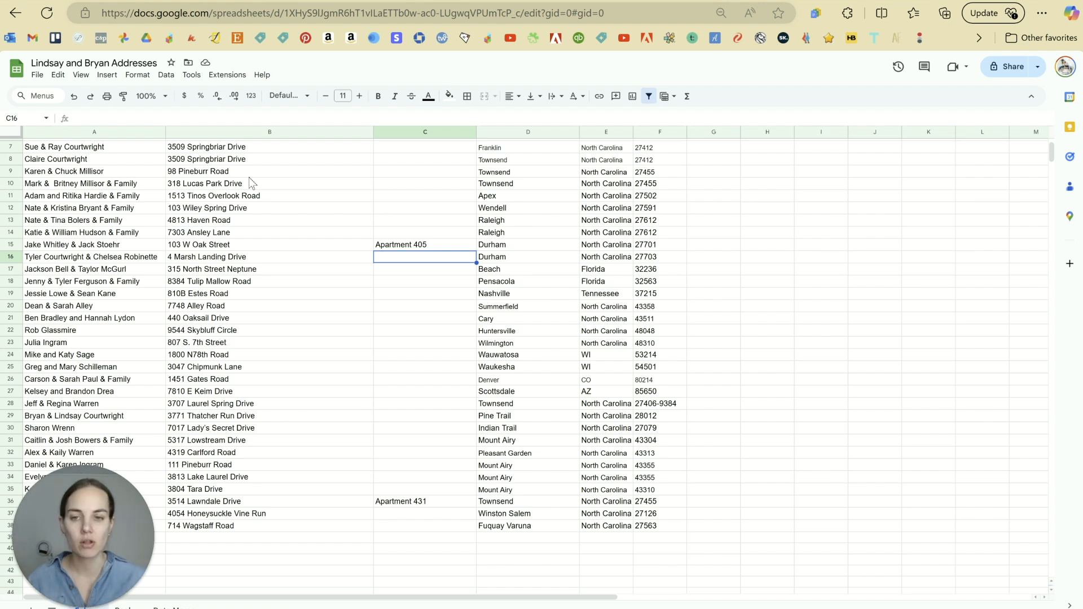
pyautogui.click(226, 233)
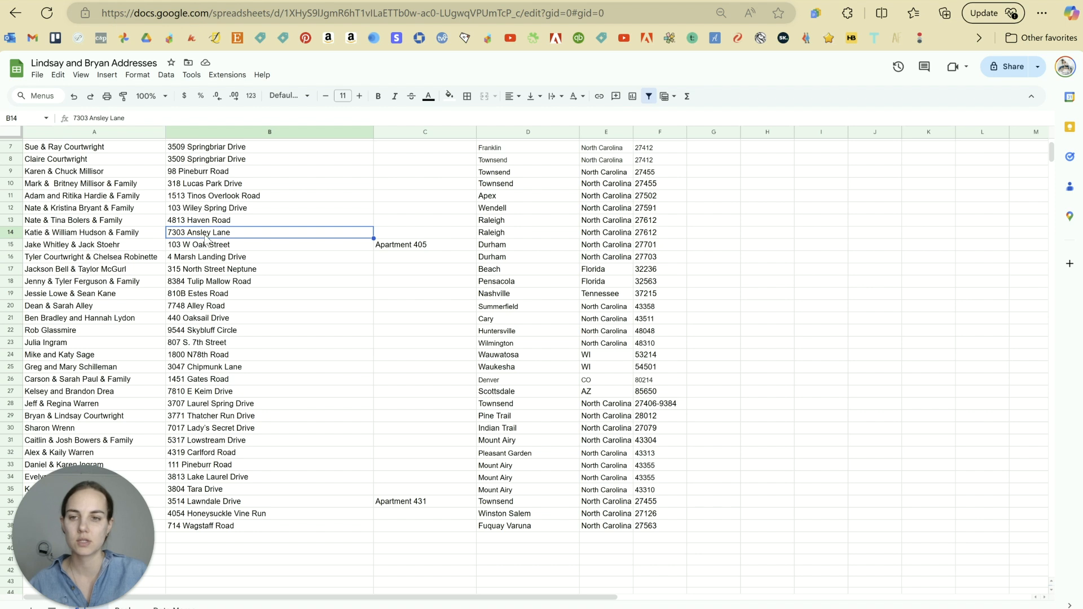
pyautogui.click(197, 199)
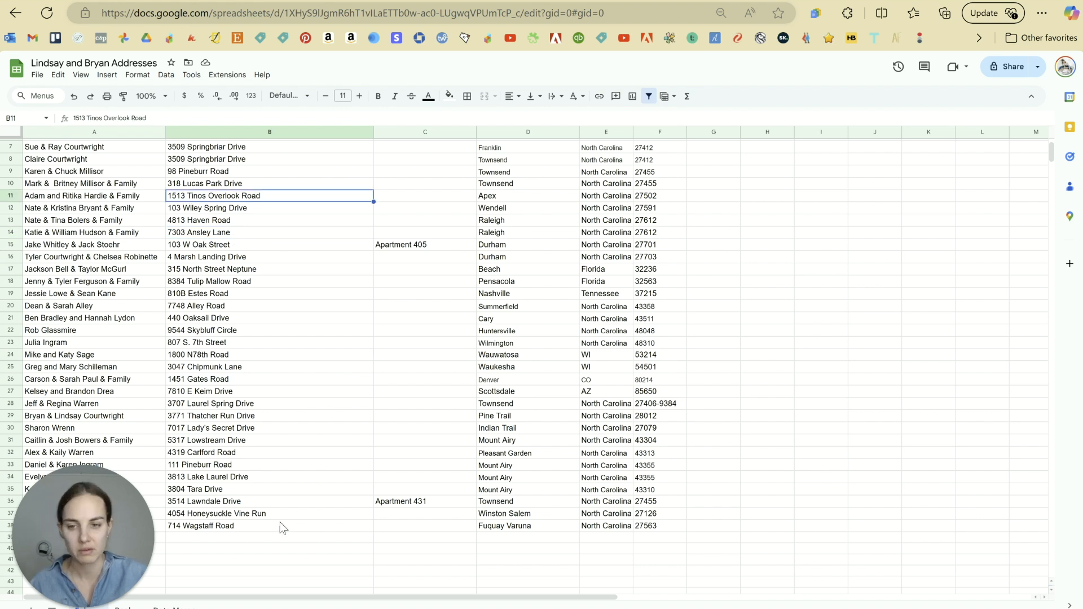
pyautogui.scroll(2, 325, 409)
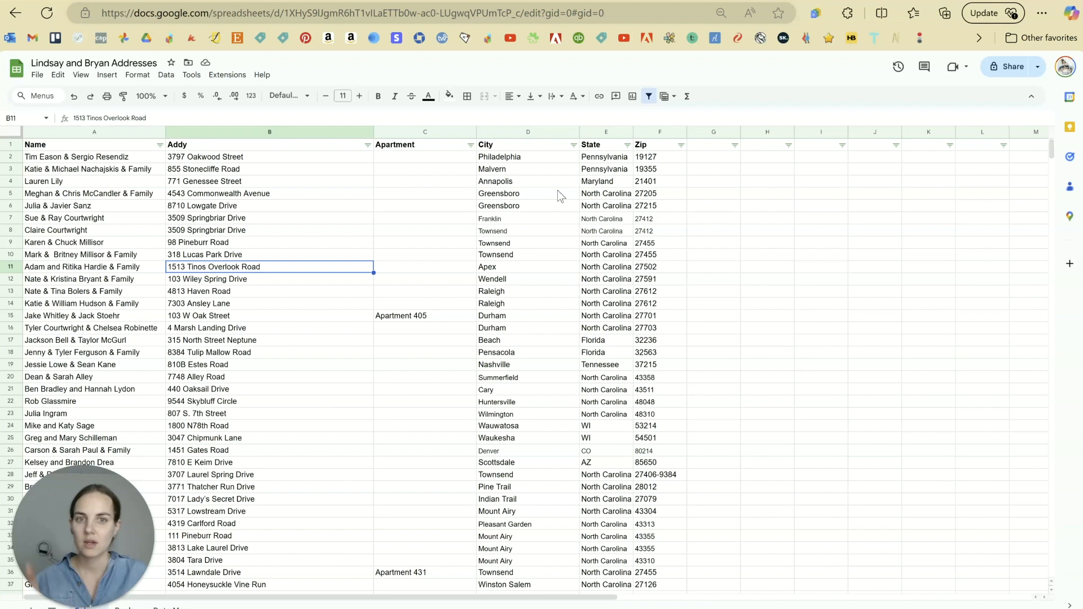
pyautogui.scroll(-4, 558, 190)
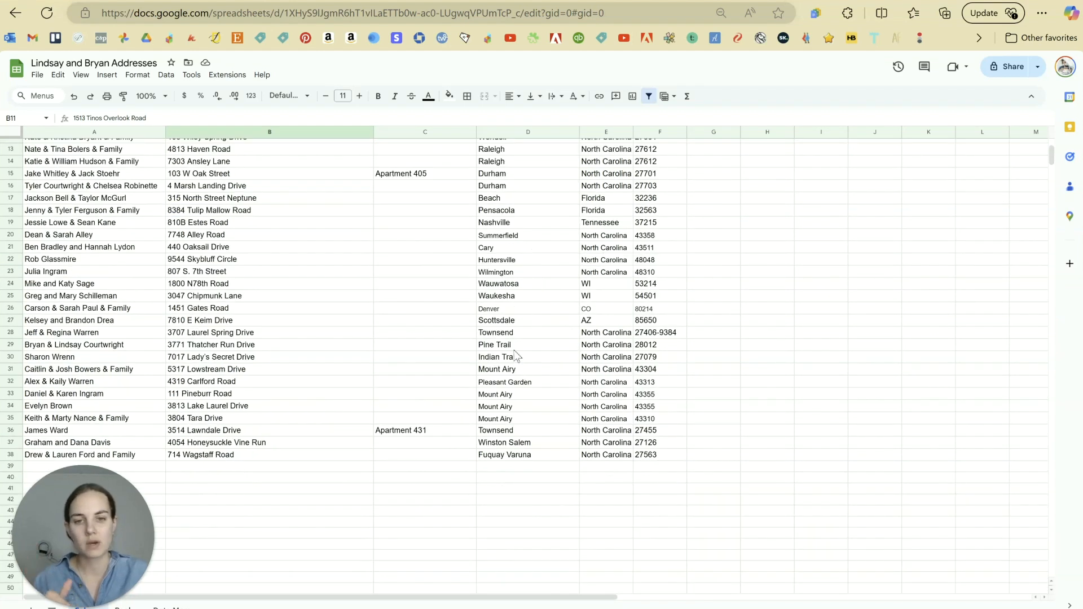
pyautogui.moveTo(514, 345); pyautogui.dragTo(520, 464)
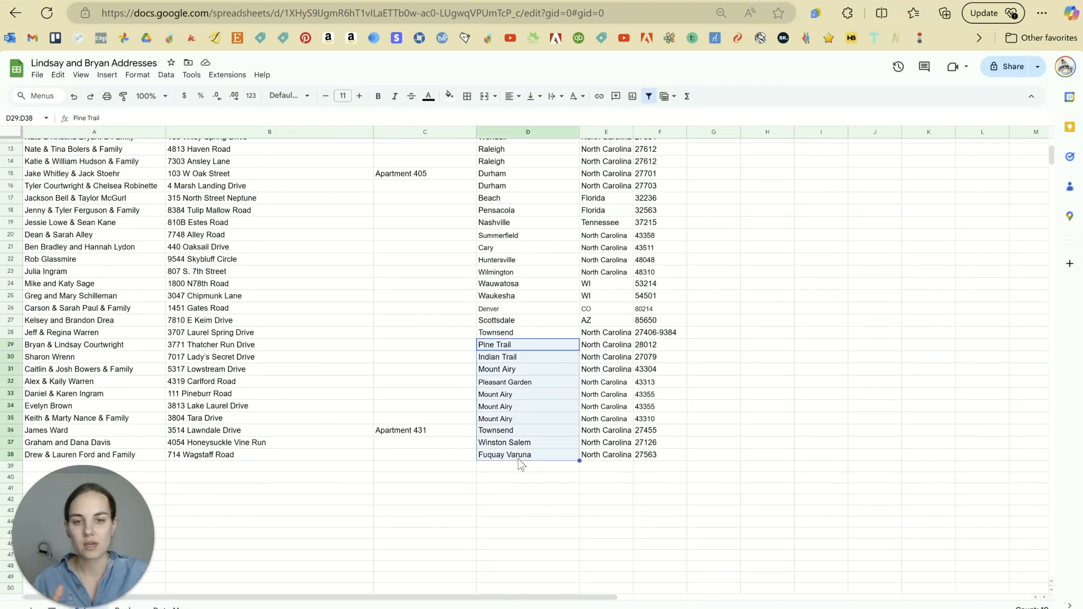
pyautogui.click(536, 491)
pyautogui.scroll(4, 533, 389)
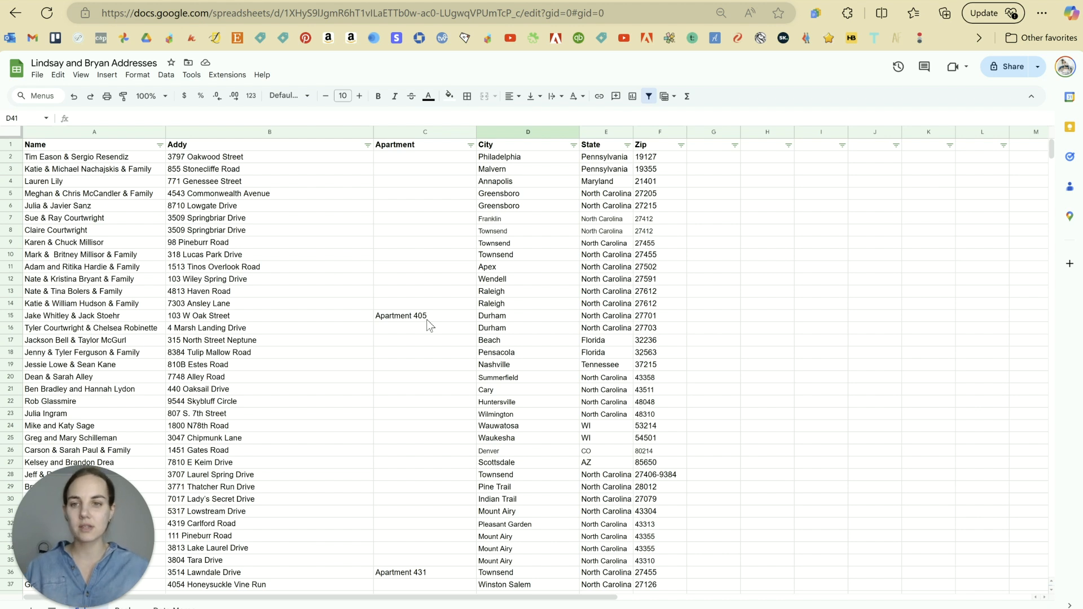
pyautogui.scroll(-2, 466, 367)
pyautogui.scroll(2, 466, 367)
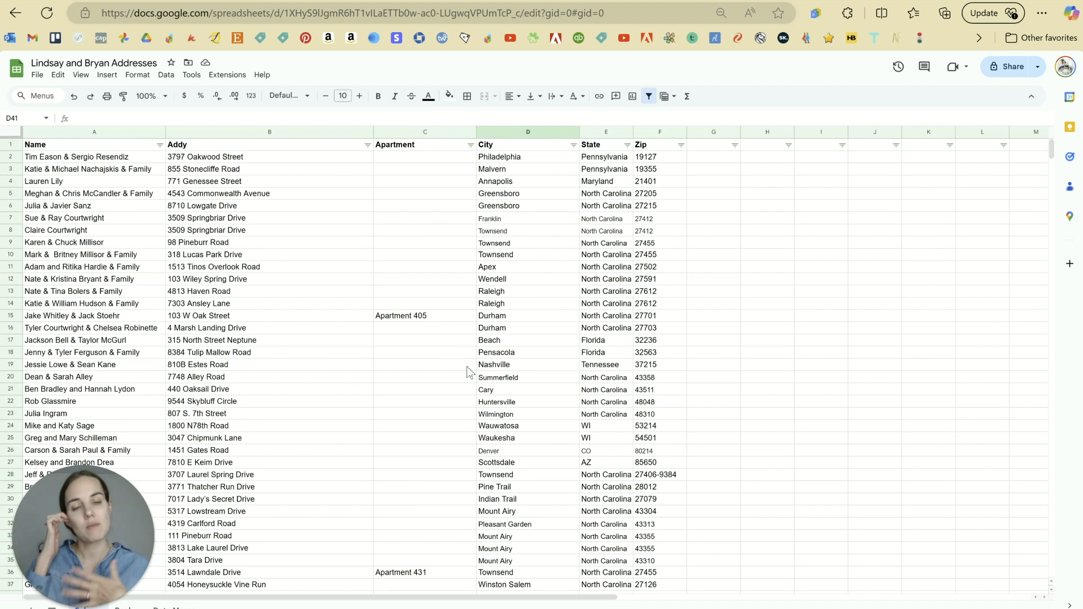
pyautogui.scroll(-2, 454, 361)
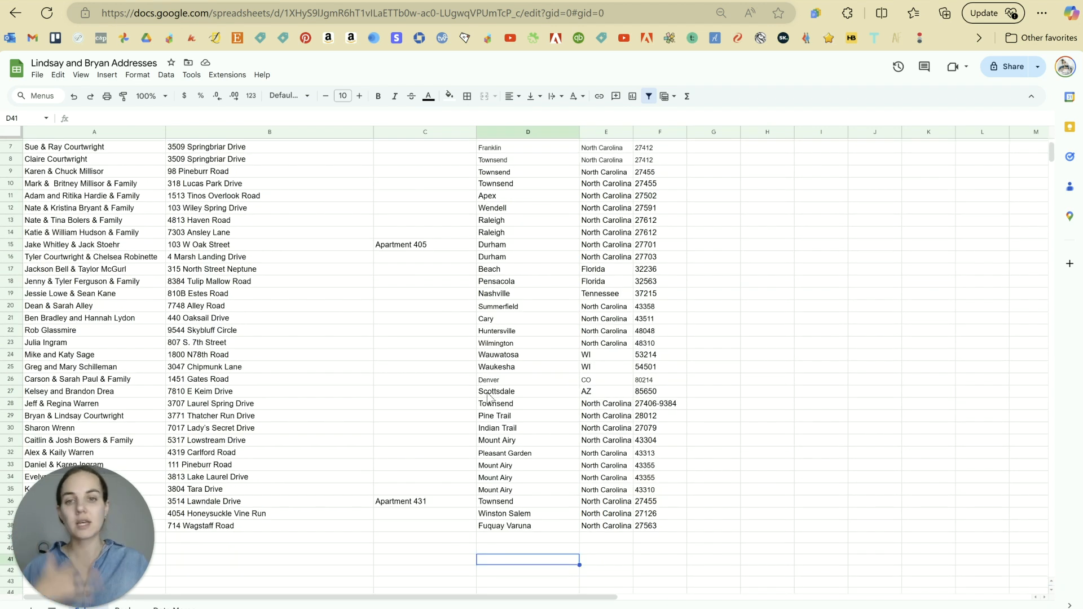
pyautogui.scroll(2, 503, 400)
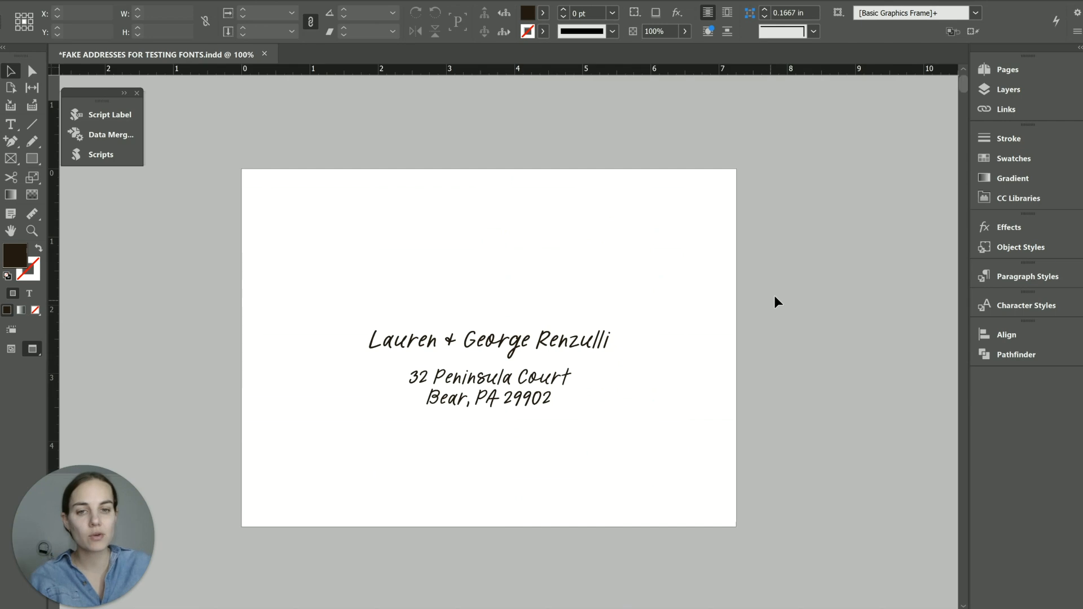
# Step: Scroll through the merged envelope pages in InDesign
pyautogui.scroll(-10, 776, 303)
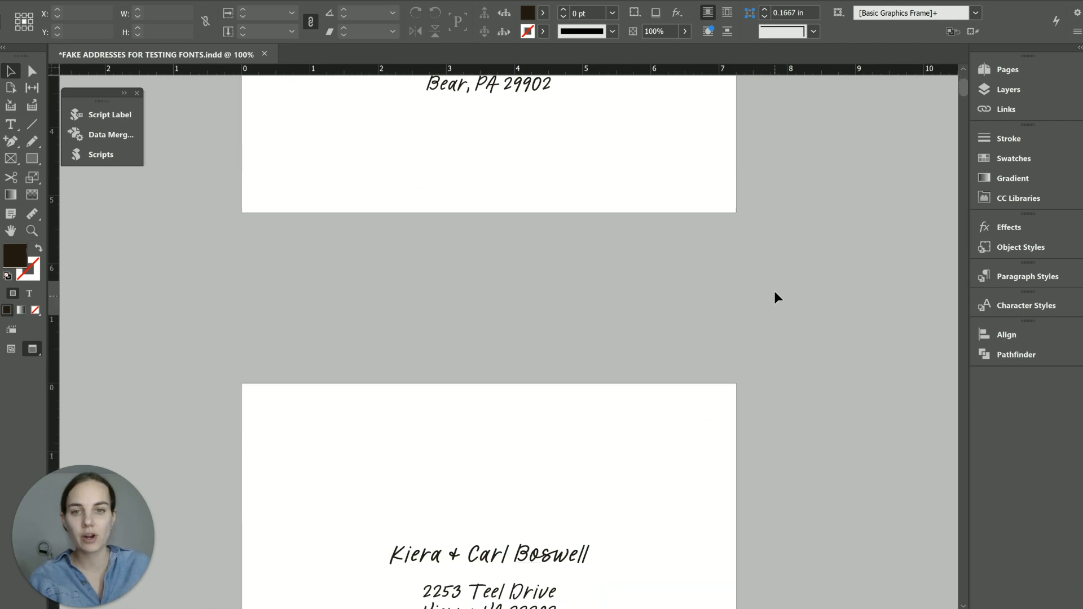
pyautogui.scroll(-15, 776, 299)
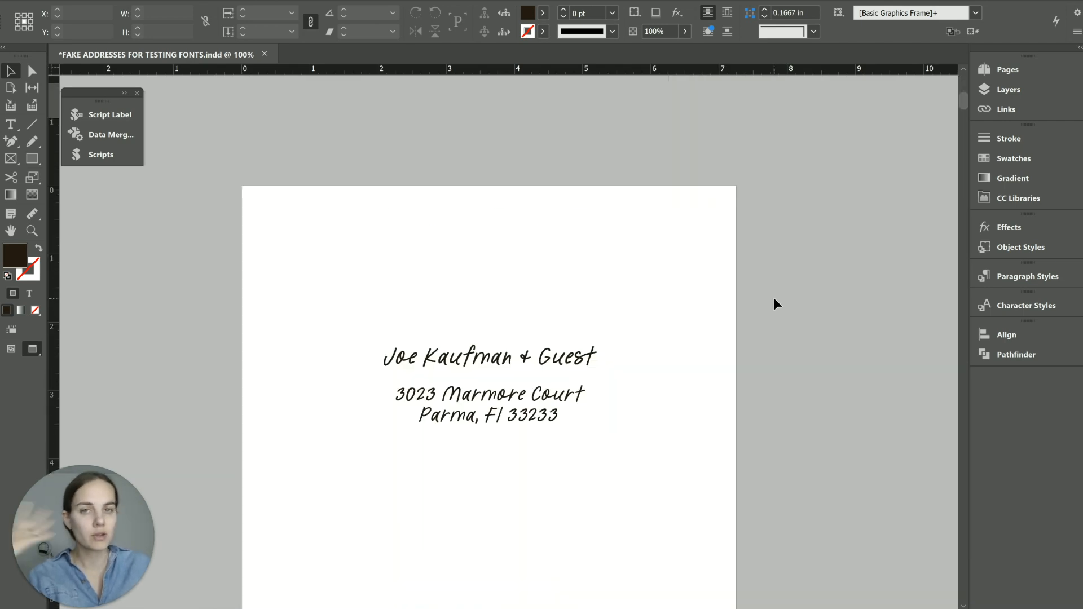
pyautogui.scroll(-15, 776, 304)
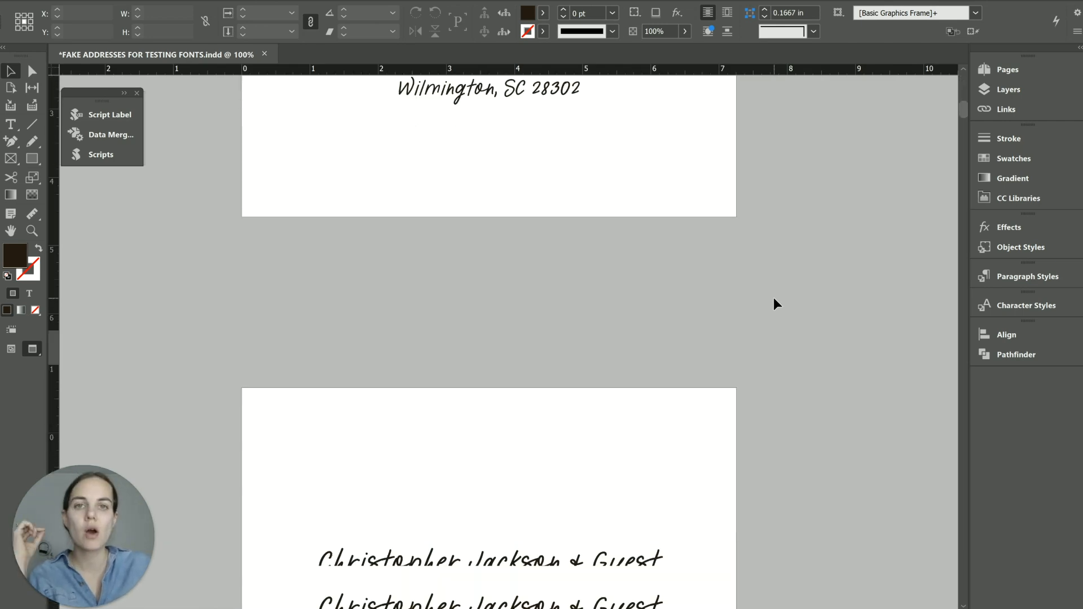
pyautogui.scroll(-10, 776, 305)
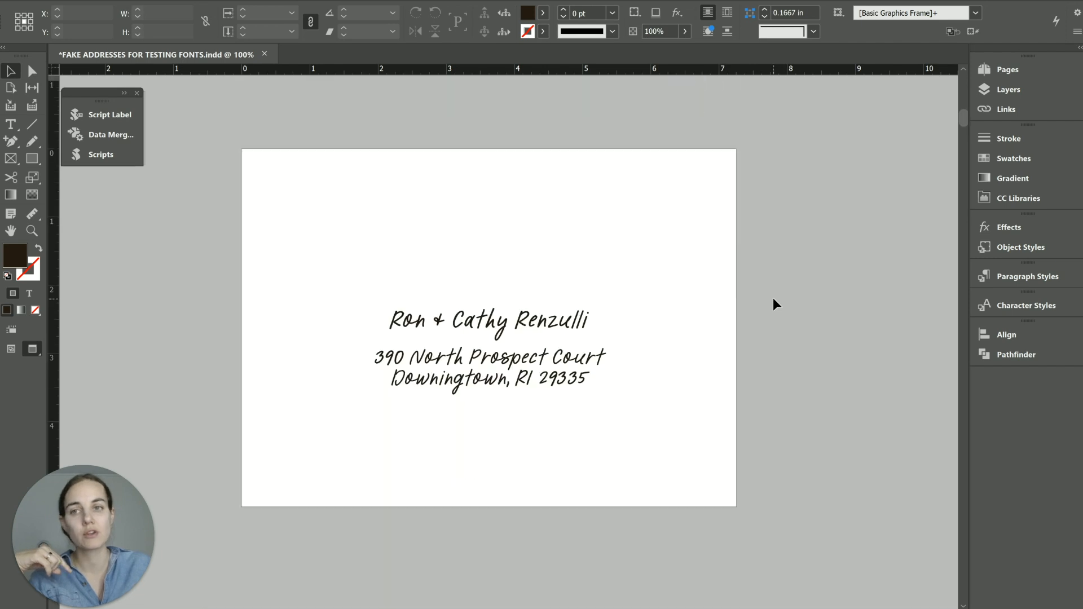
pyautogui.scroll(-1, 776, 304)
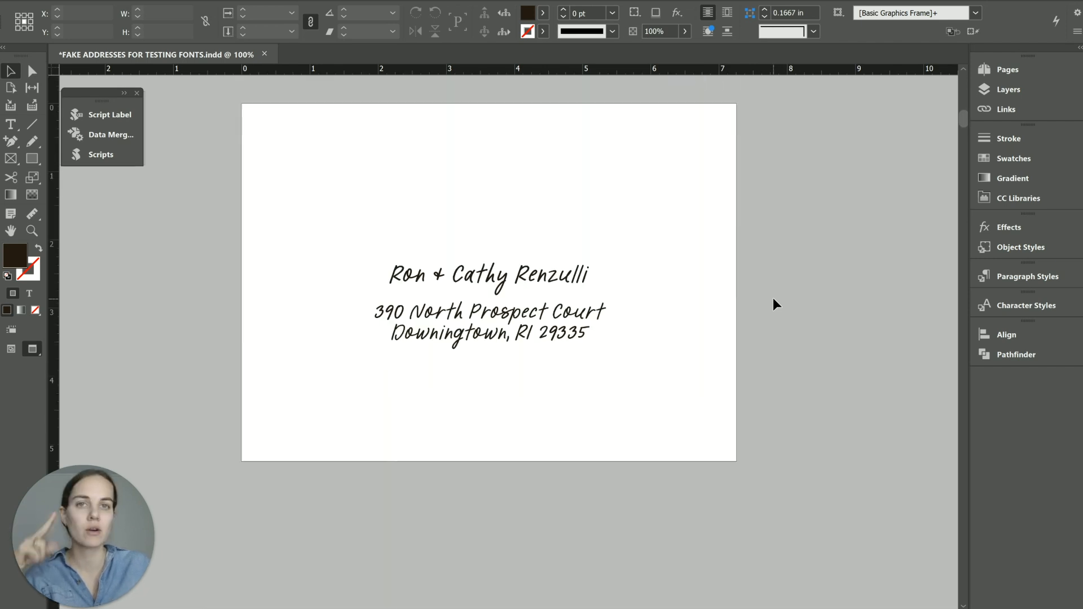
pyautogui.scroll(-8, 776, 305)
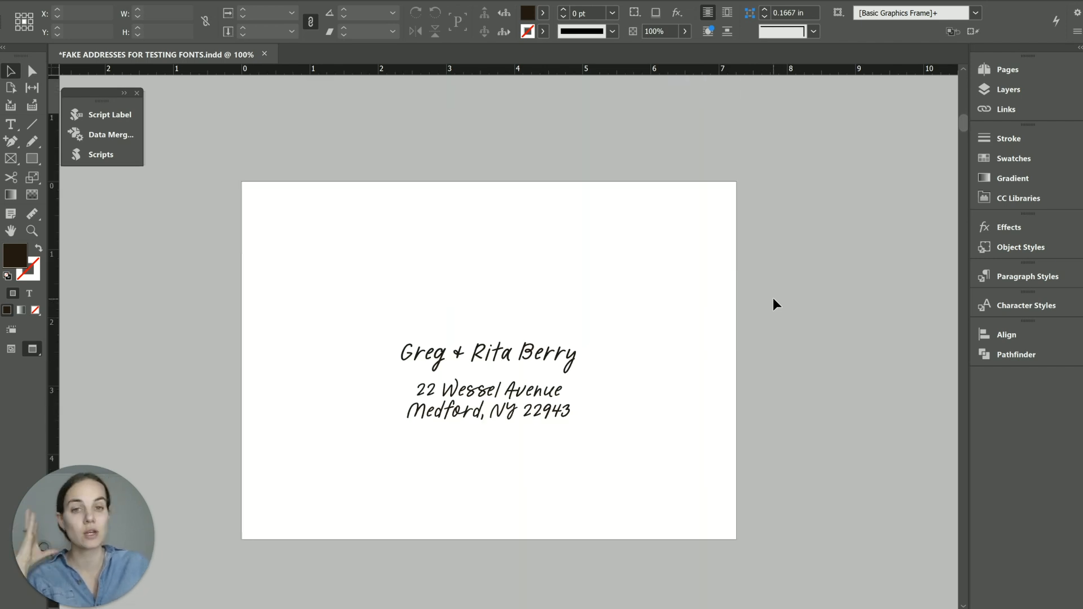
pyautogui.scroll(-8, 774, 303)
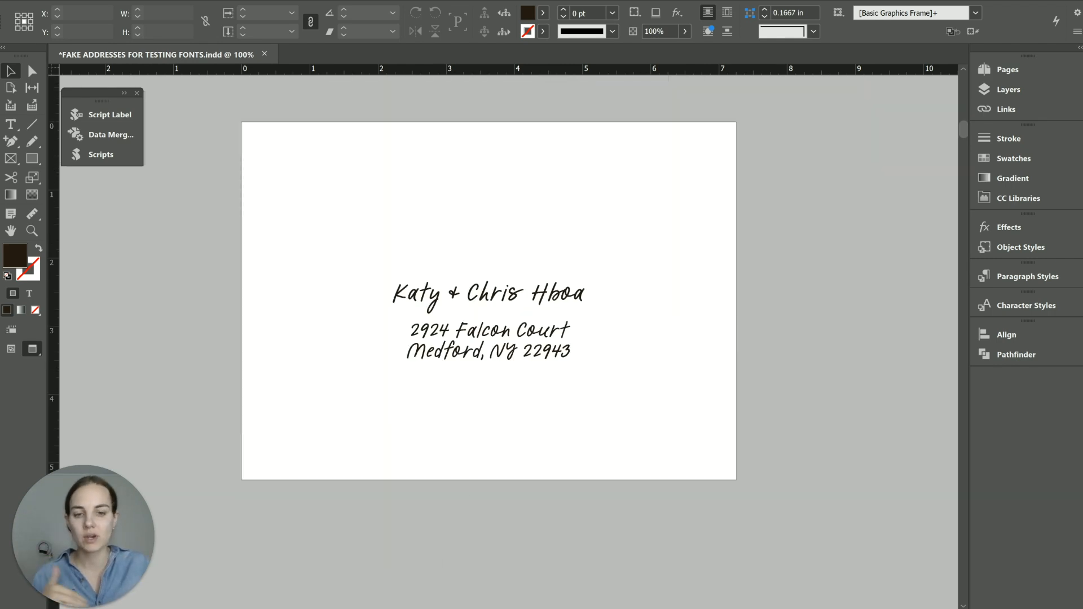
# Step: Return to the address spreadsheet and look over the data from row 2
pyautogui.moveTo(621, 608)
pyautogui.click(698, 581)
pyautogui.moveTo(85, 157); pyautogui.dragTo(665, 475)
pyautogui.click(661, 469)
pyautogui.scroll(3, 674, 466)
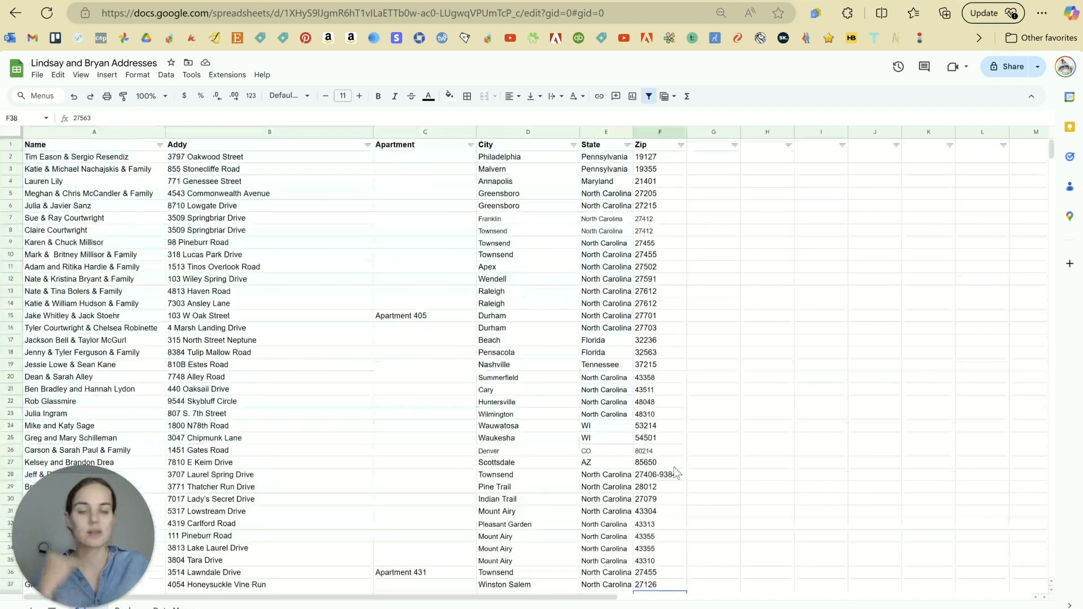